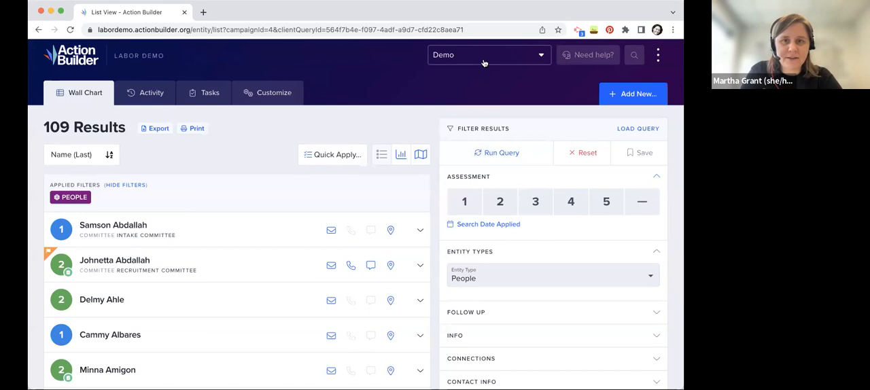
Check the list of available campaigns, keep the Demo campaign, and look at the wall chart's result count
click(484, 63)
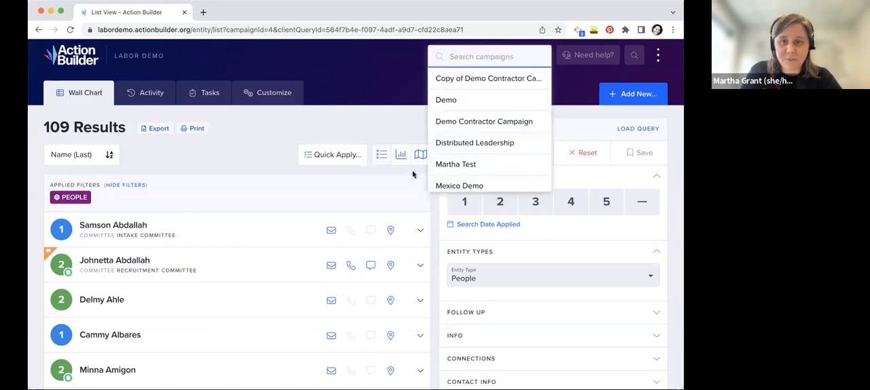
click(372, 118)
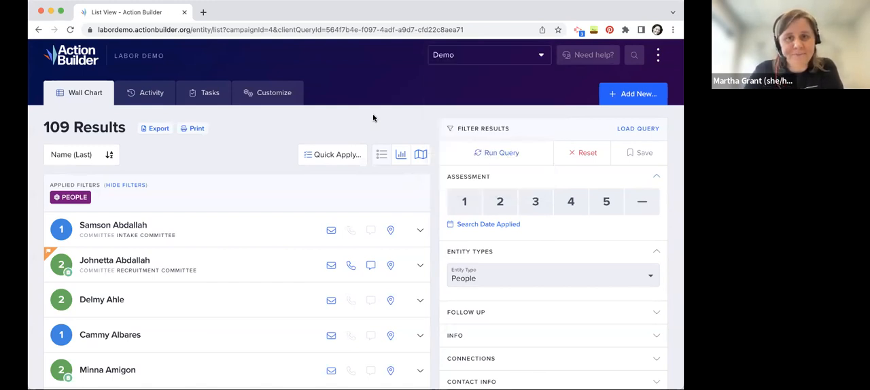
triple_click(66, 128)
click(166, 156)
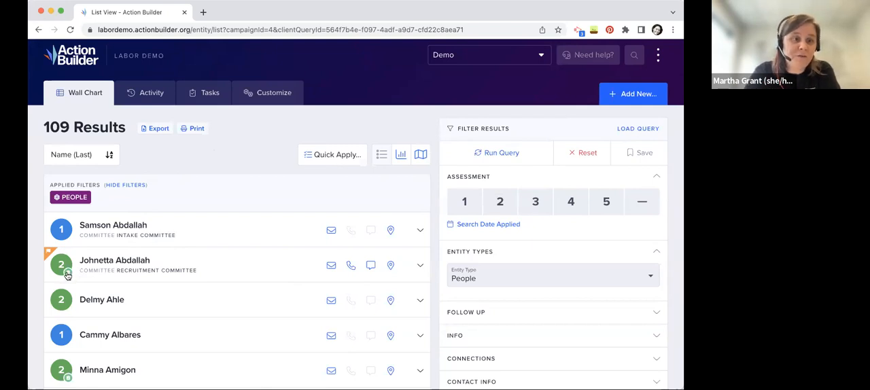
Expand the list entry of the person flagged for follow-up and review the new assessment levels without choosing one
mouse_move(68, 274)
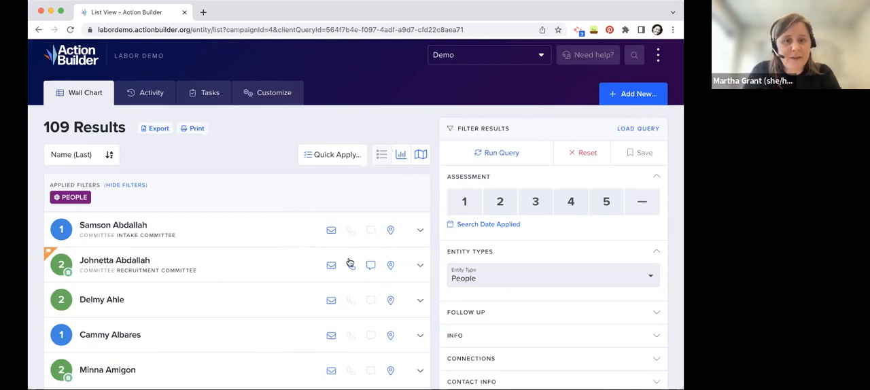
click(421, 269)
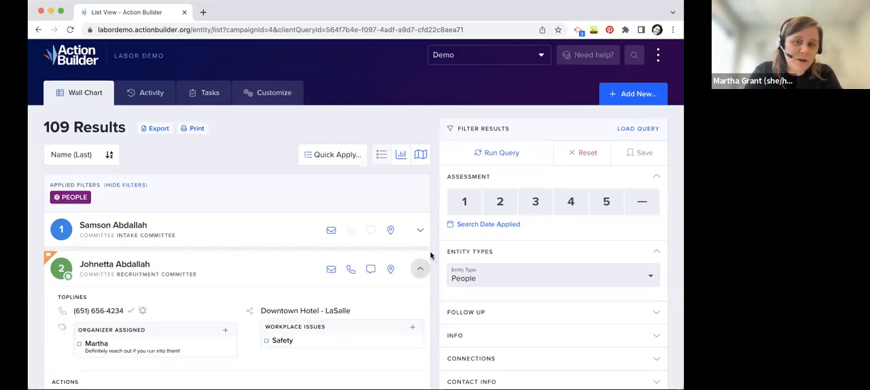
scroll(430, 254, down, 1)
scroll(430, 255, down, 2)
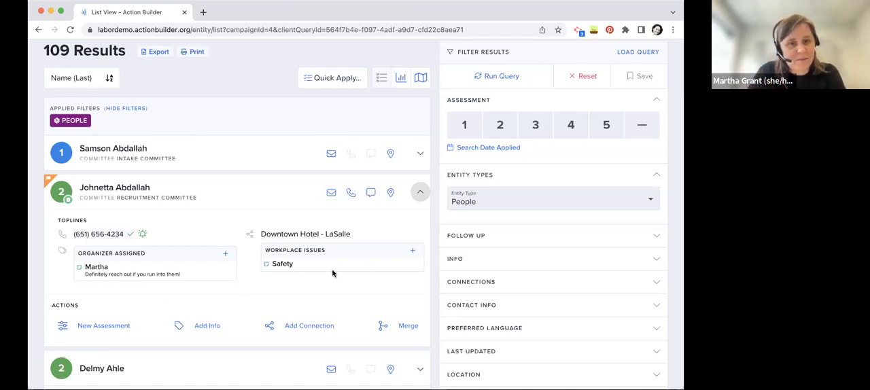
click(102, 326)
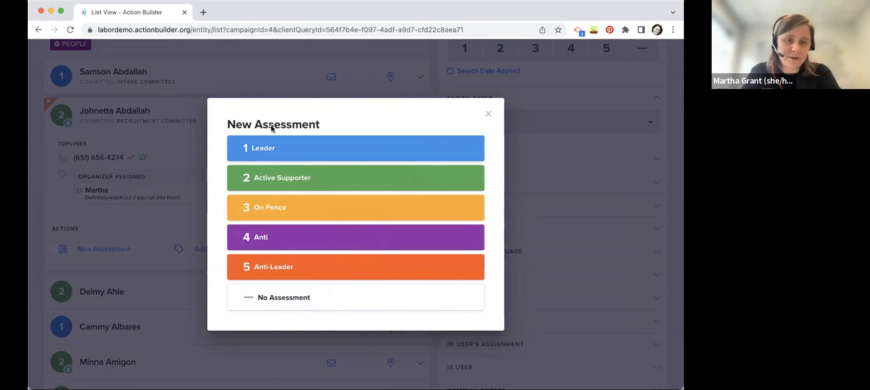
mouse_move(263, 151)
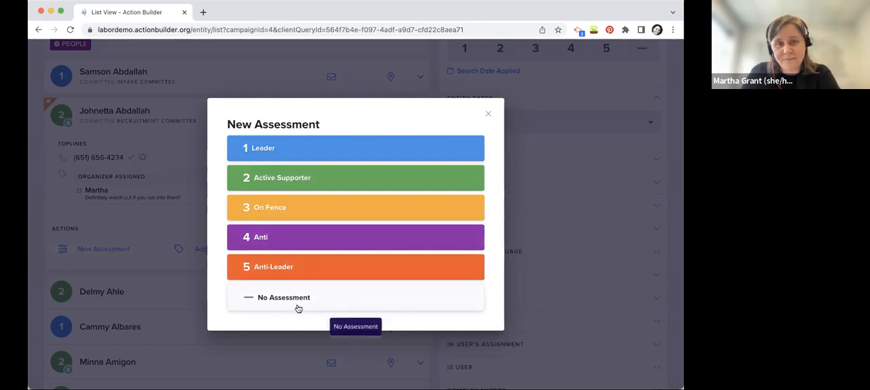
click(489, 113)
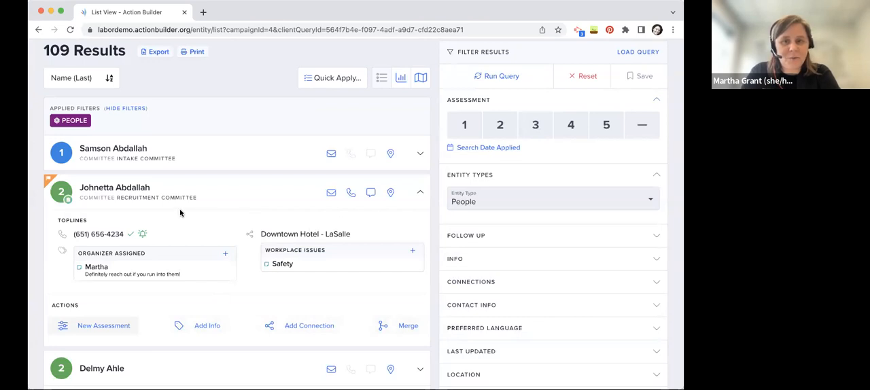
Open the flagged person's full profile and mark the follow-up about membership dues payments as complete
click(115, 187)
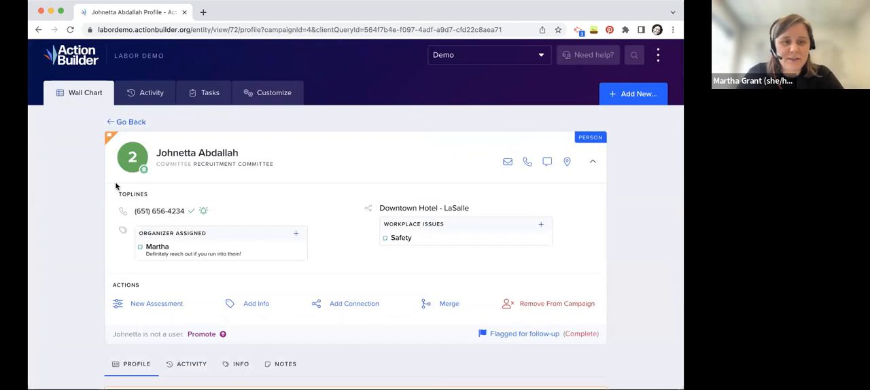
scroll(117, 187, down, 4)
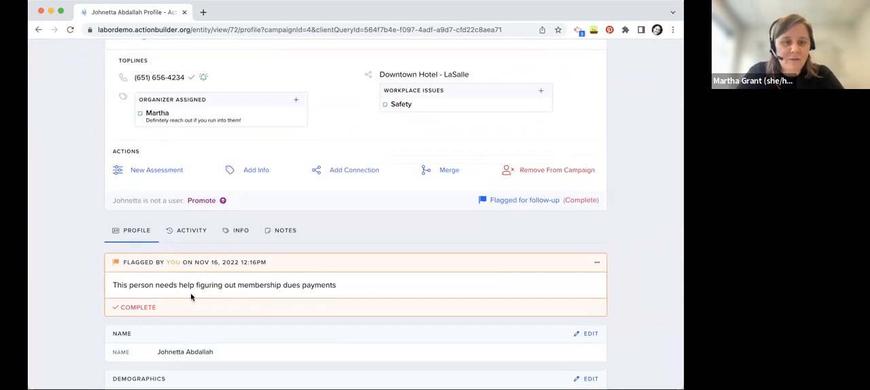
triple_click(154, 291)
click(232, 282)
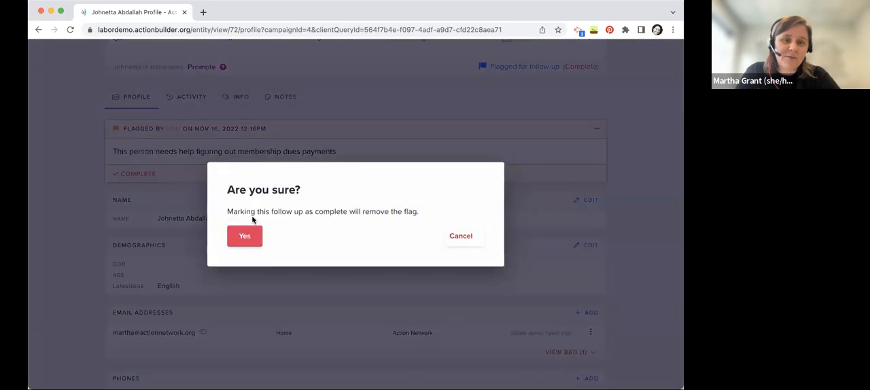
click(246, 235)
click(579, 199)
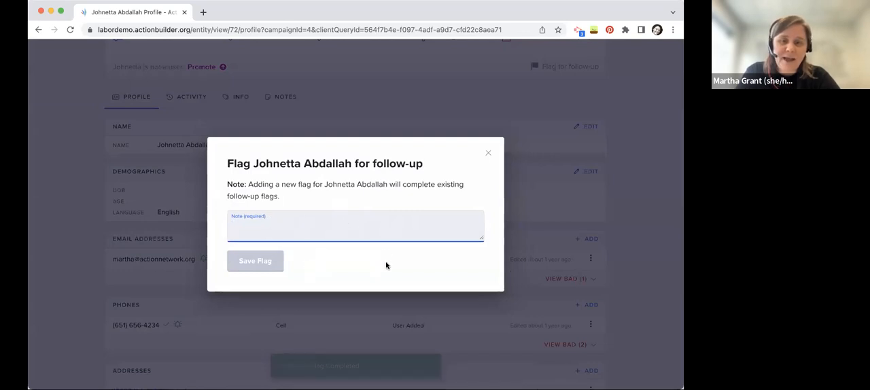
click(488, 153)
Mark the person's home email address as do not contact
scroll(319, 185, down, 3)
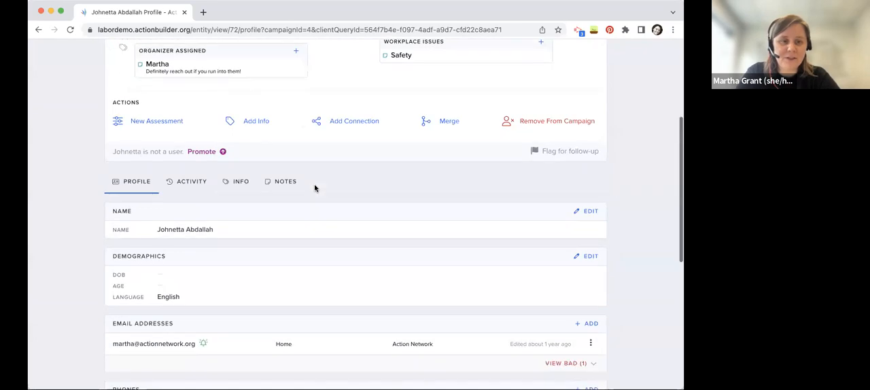
scroll(371, 245, down, 1)
scroll(371, 239, down, 2)
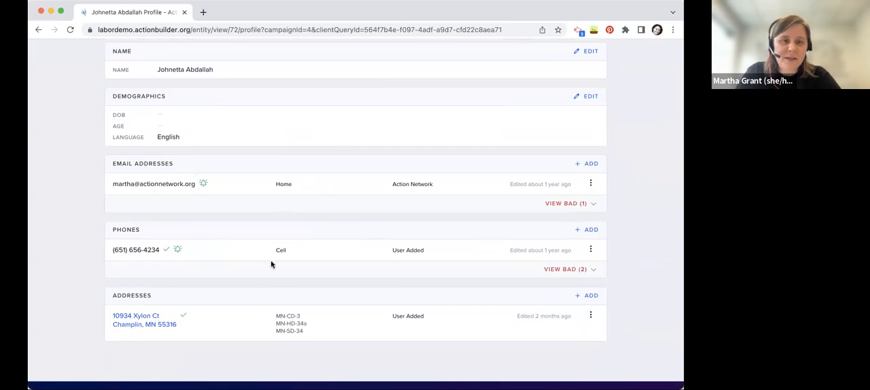
click(591, 183)
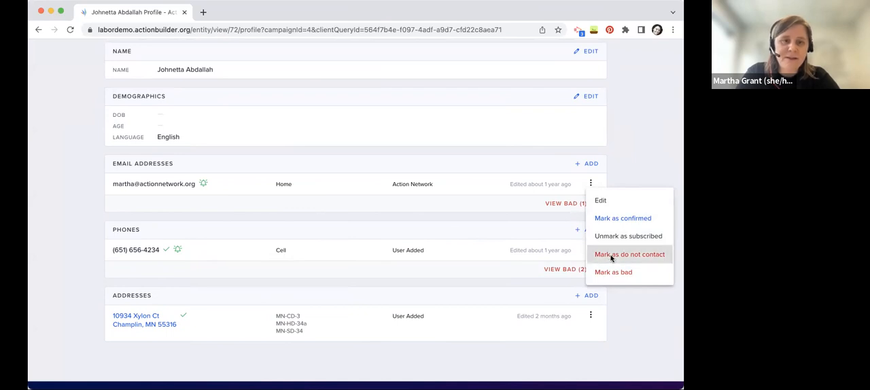
click(442, 100)
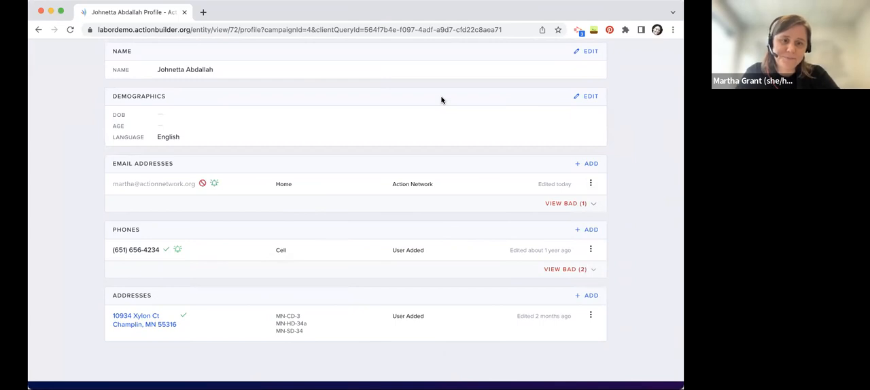
Review the profile's contact details, open the person's activity history and look over the latest updates
scroll(237, 320, down, 1)
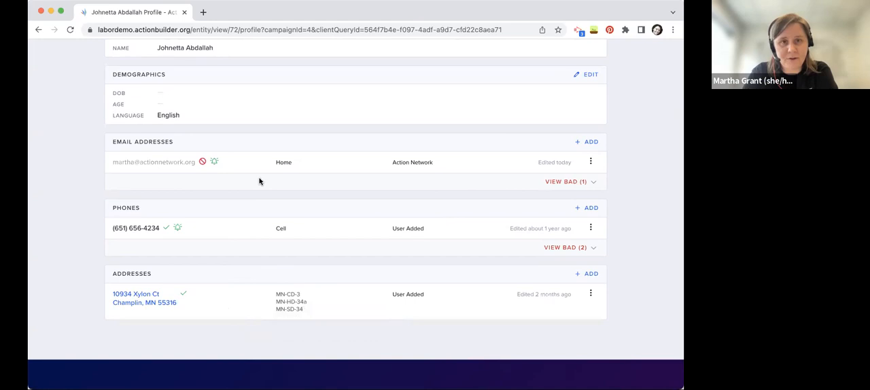
scroll(313, 283, up, 3)
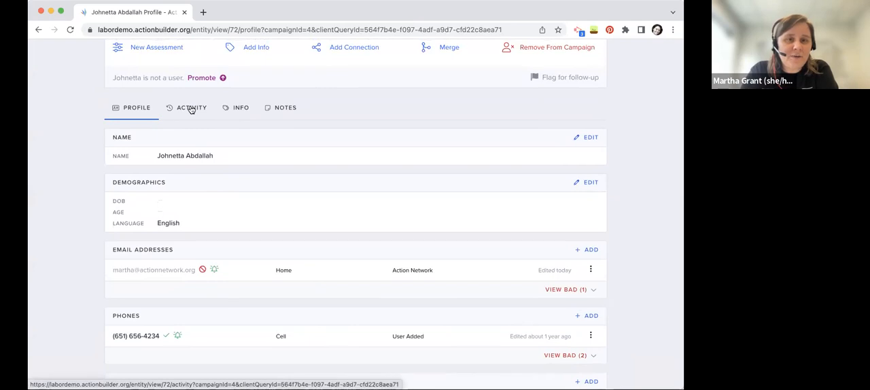
scroll(191, 110, up, 1)
click(185, 138)
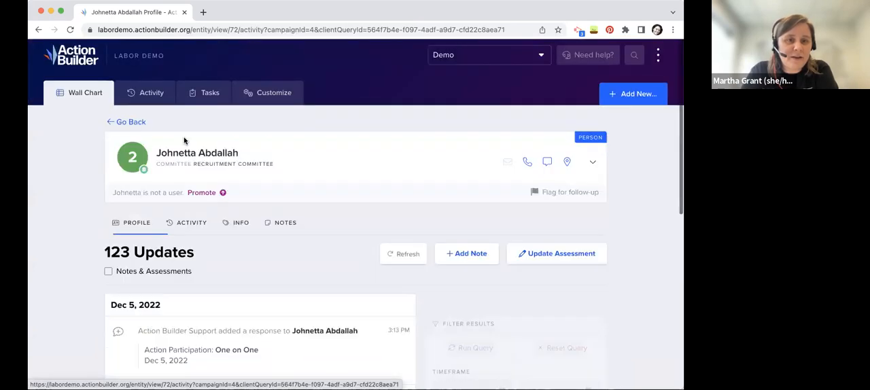
scroll(76, 270, down, 1)
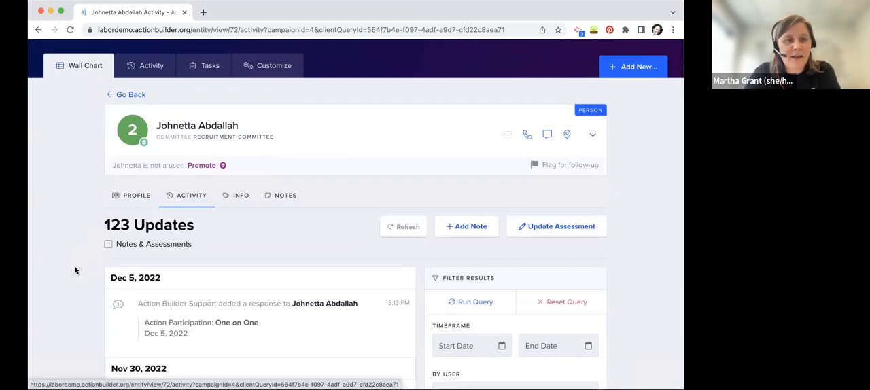
scroll(76, 270, down, 1)
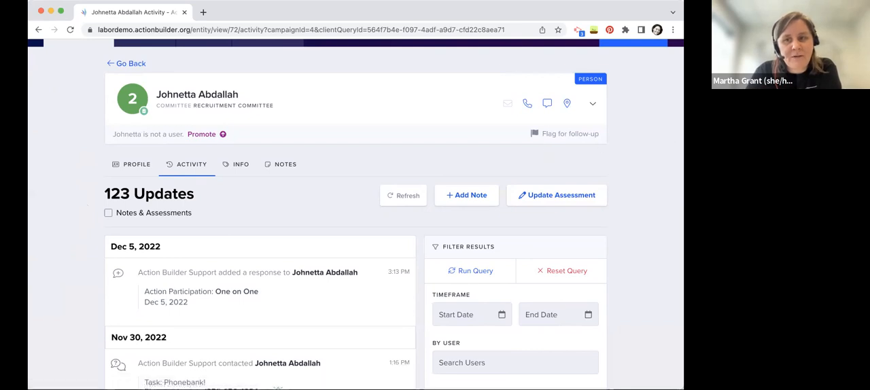
scroll(647, 154, up, 2)
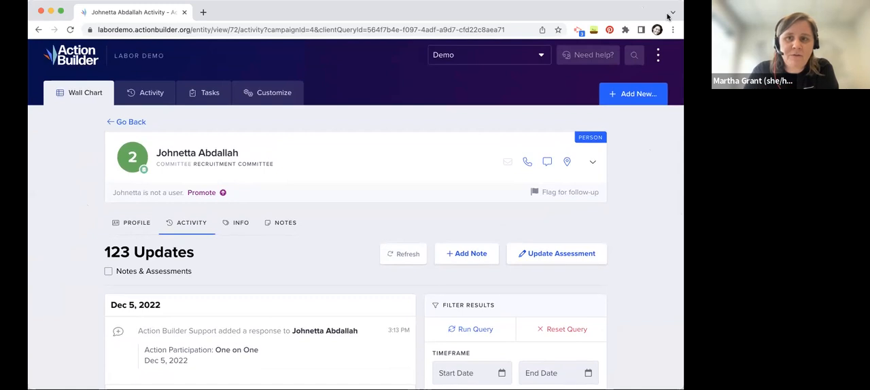
Search the entities for part of the person's first name and reopen the same person's profile from the matches
click(634, 55)
text(john)
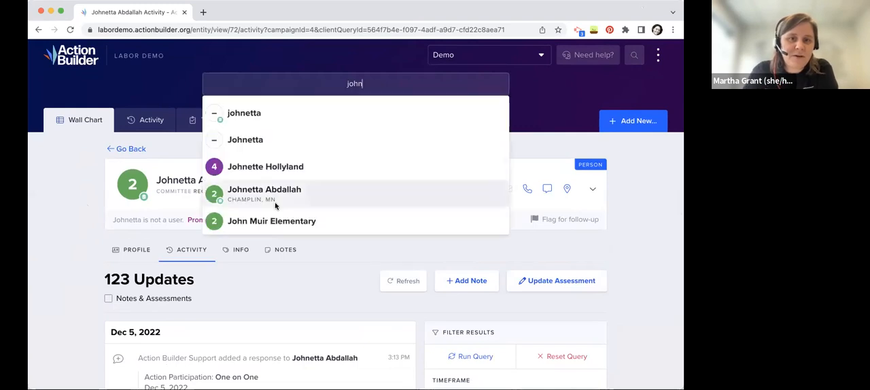
click(283, 201)
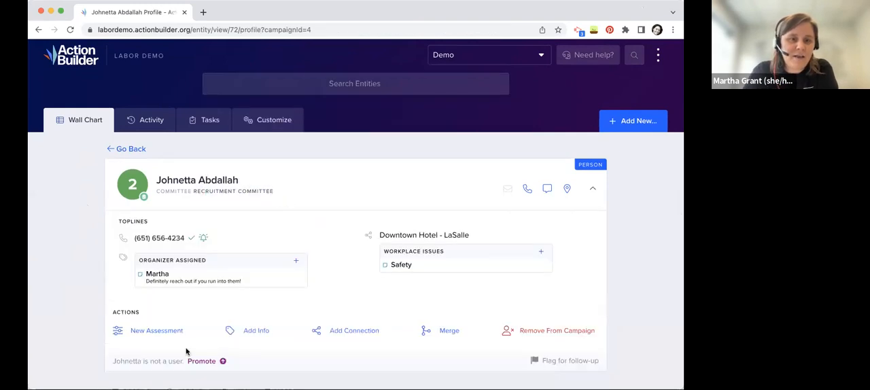
Open the person's activity history again and examine the past contacts, notes, follow-up flags and assessment changes
scroll(188, 333, down, 3)
click(192, 265)
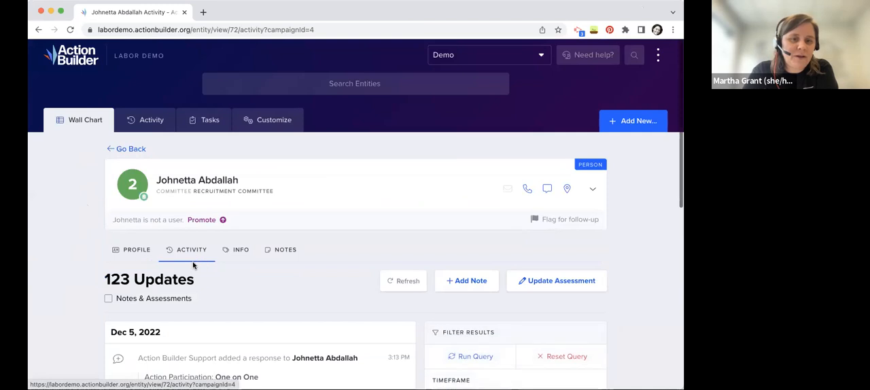
scroll(194, 264, down, 3)
scroll(130, 255, down, 4)
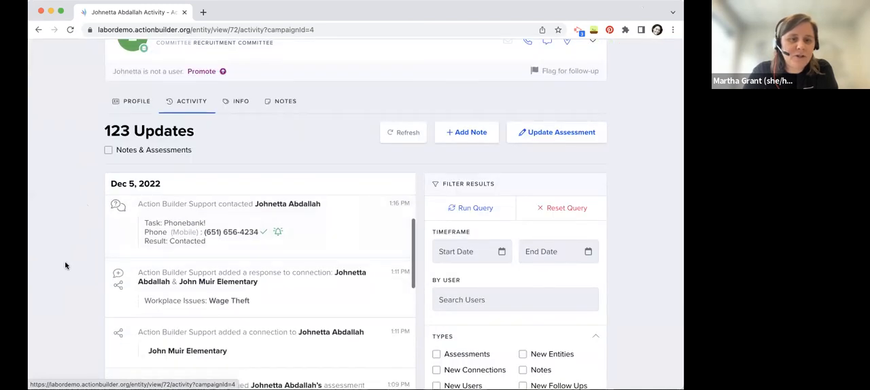
scroll(163, 256, down, 10)
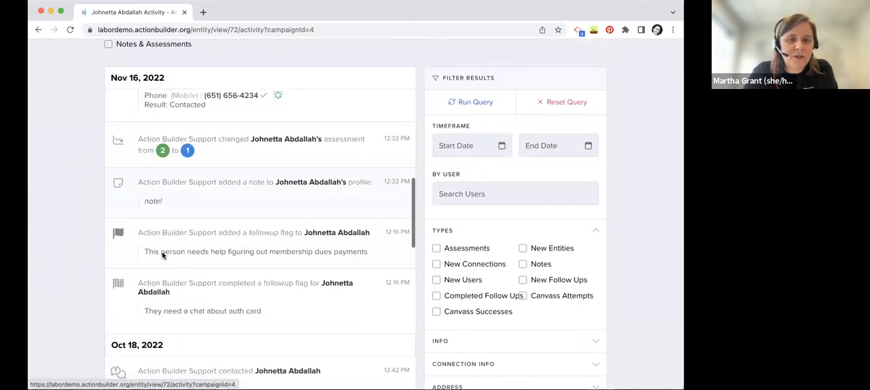
scroll(162, 255, down, 6)
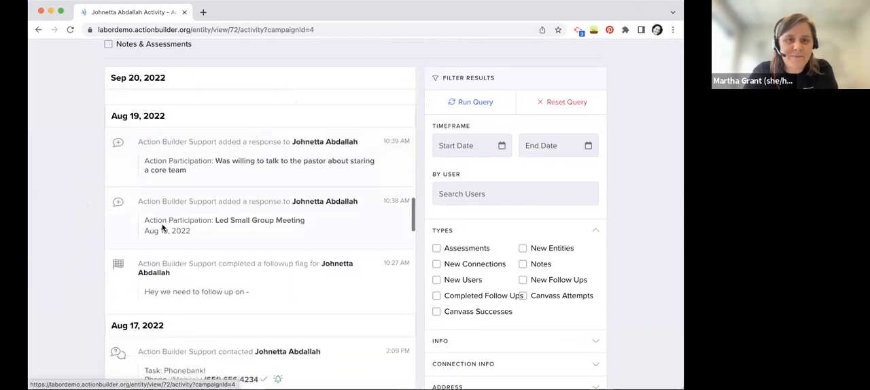
scroll(166, 194, up, 15)
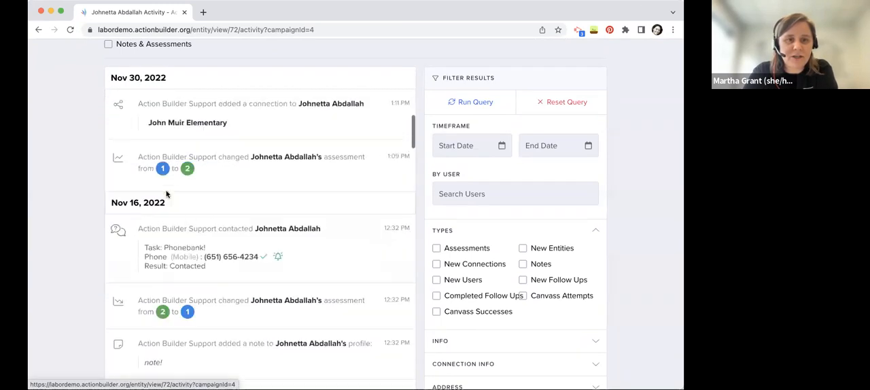
scroll(74, 219, up, 5)
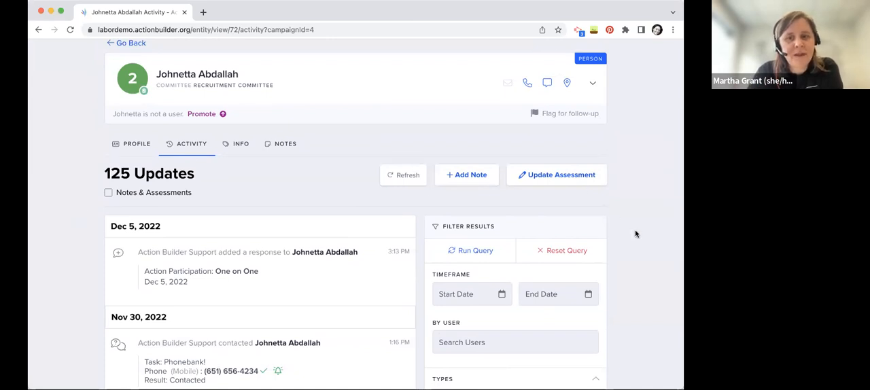
Filter the person's activity history by the Assessments type and run the query
scroll(636, 234, down, 5)
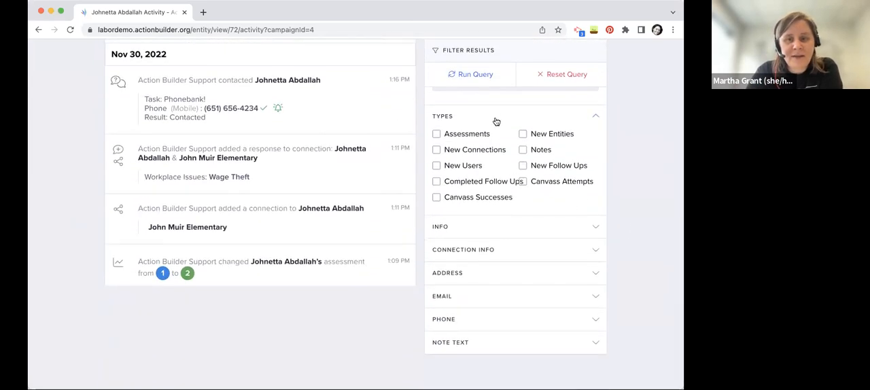
click(496, 77)
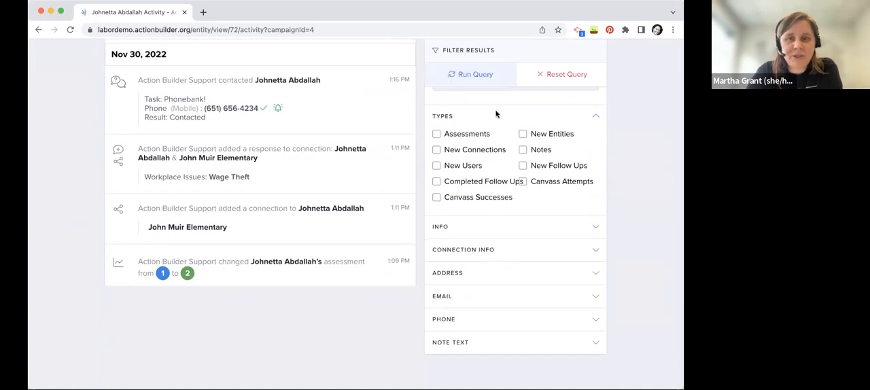
click(470, 136)
click(474, 73)
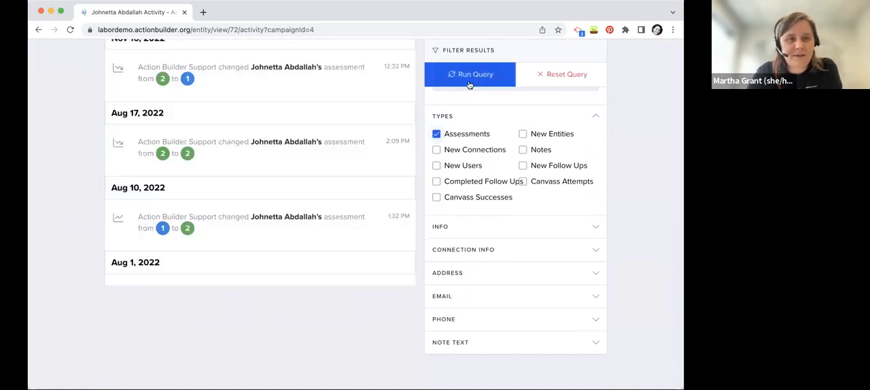
Filter the activity history by New Connections instead of Assessments, look over the added connections and reset the query
scroll(350, 150, up, 1)
click(490, 201)
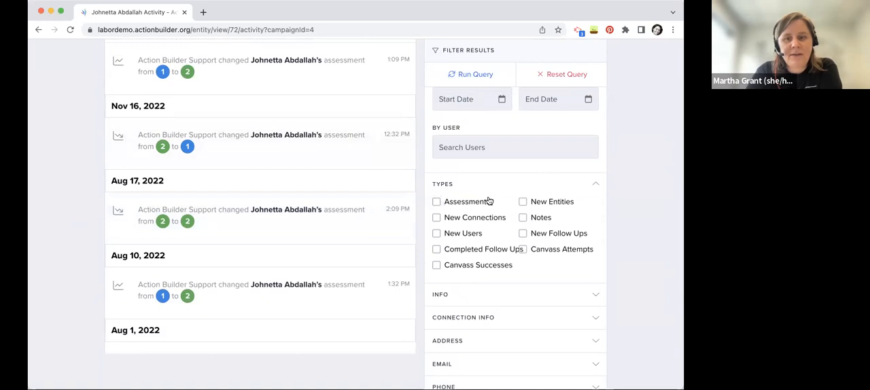
click(479, 219)
click(471, 76)
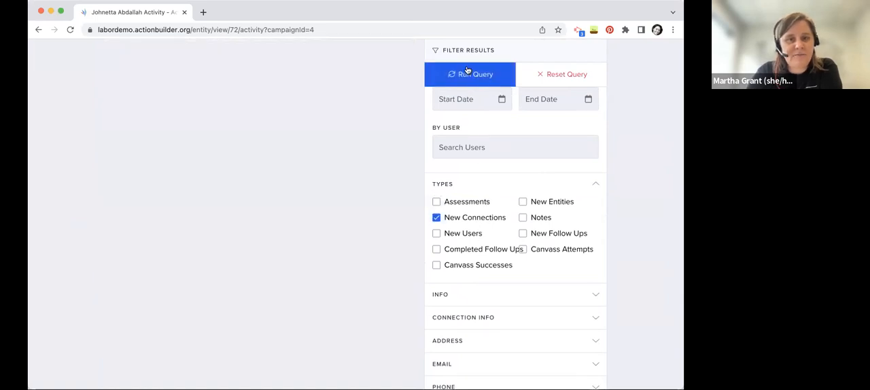
scroll(408, 128, up, 3)
scroll(410, 91, down, 2)
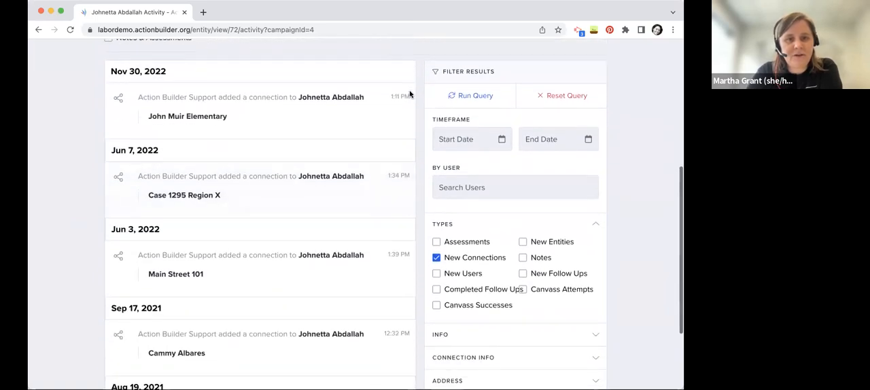
click(561, 95)
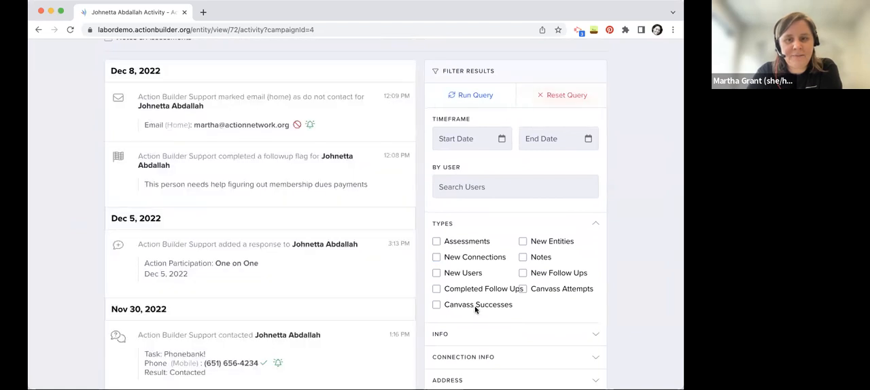
Search the activity history's note text for a term starting with "saf" under the Notes type, run the query and reset the filters
scroll(616, 276, down, 3)
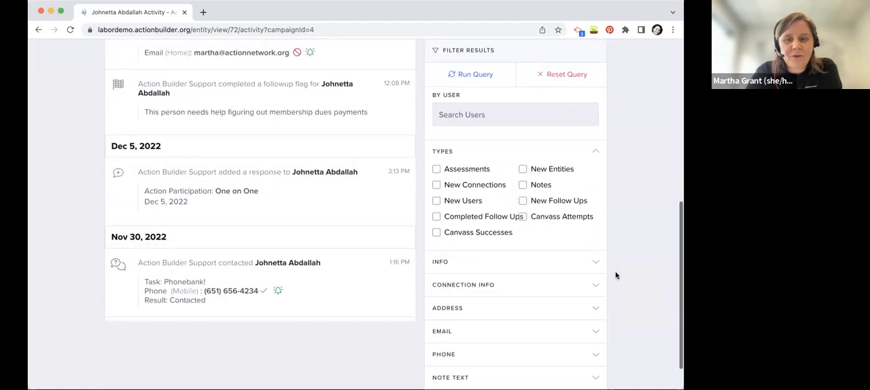
click(493, 346)
scroll(492, 354, down, 1)
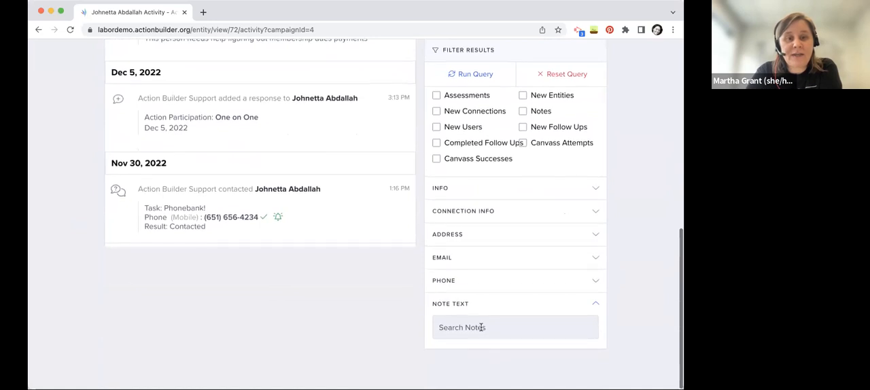
click(480, 328)
text(calling)
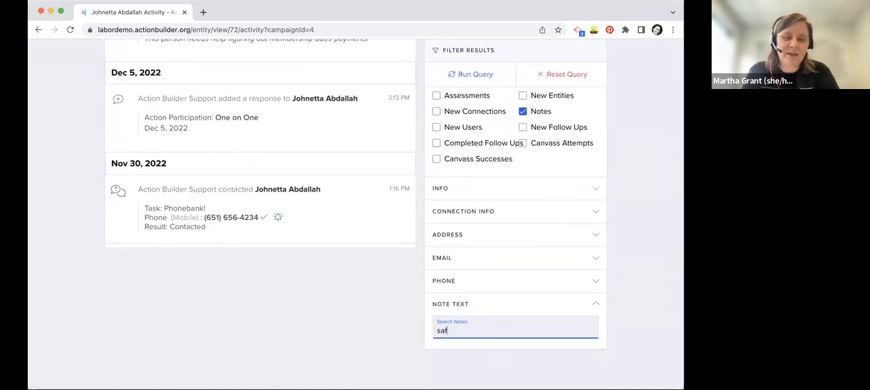
scroll(611, 280, up, 2)
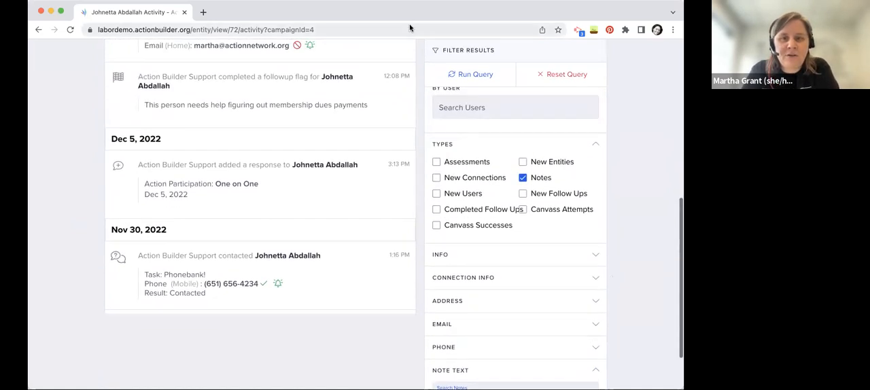
click(495, 76)
scroll(127, 148, up, 3)
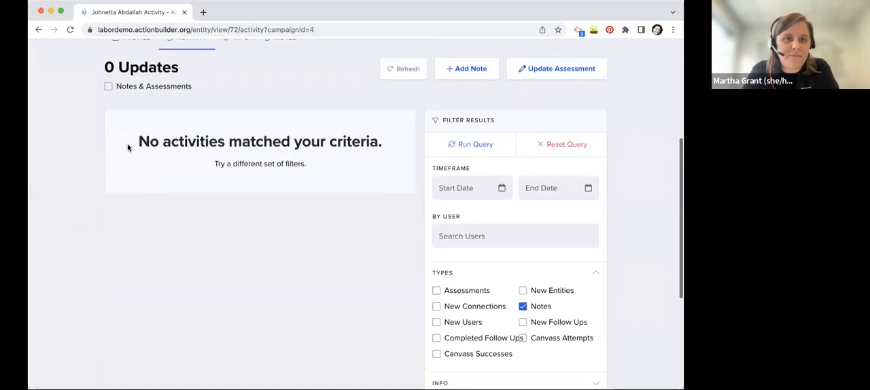
click(559, 144)
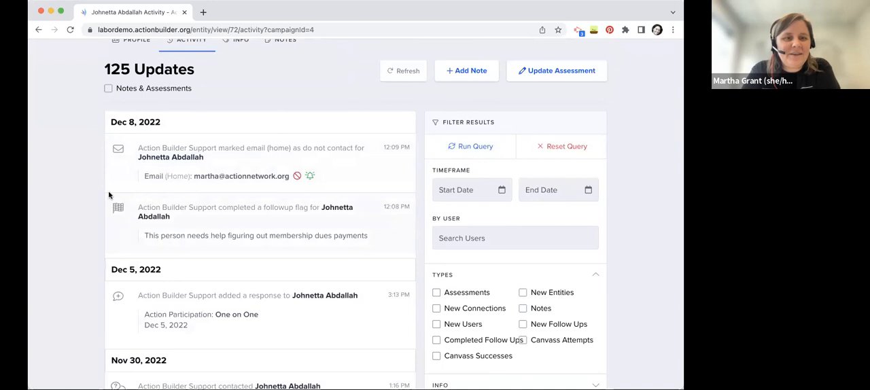
Open the person's info and look over the People + Jobsites connections
scroll(58, 210, up, 2)
scroll(56, 216, down, 2)
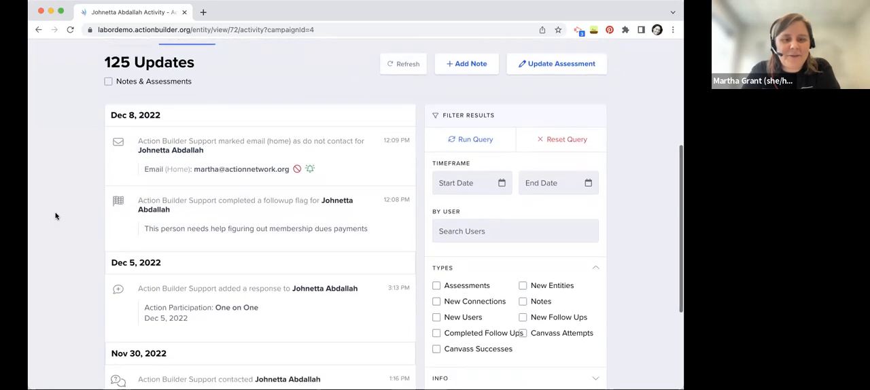
scroll(323, 98, up, 2)
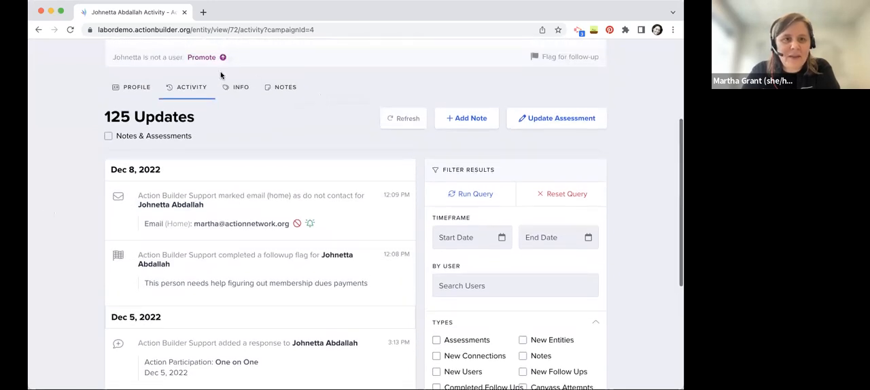
click(245, 95)
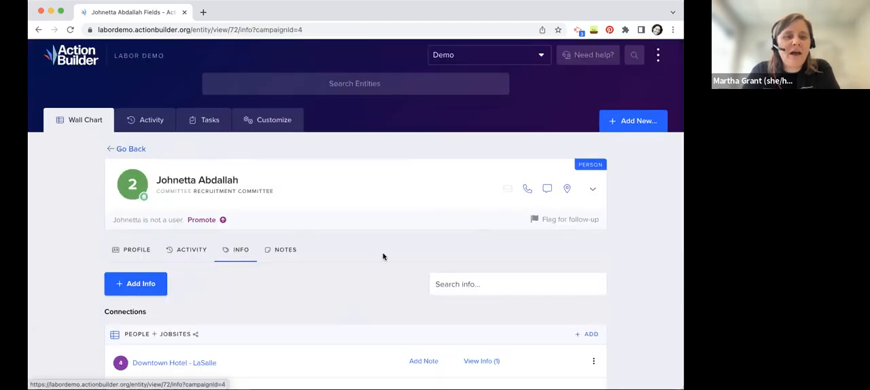
scroll(383, 257, down, 3)
scroll(383, 255, down, 3)
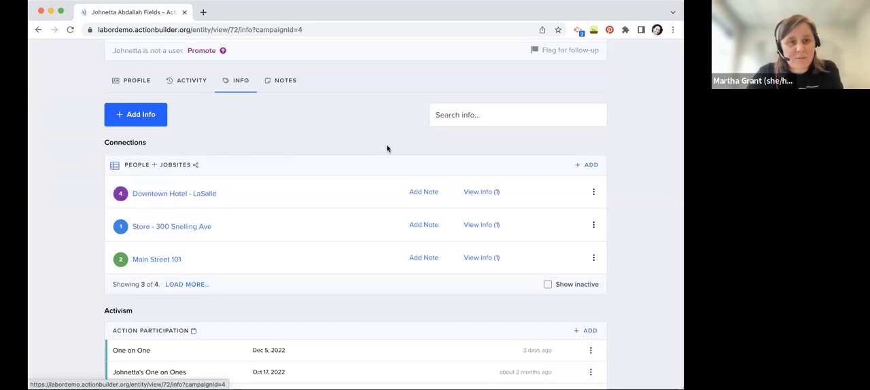
scroll(387, 148, down, 1)
scroll(386, 148, up, 2)
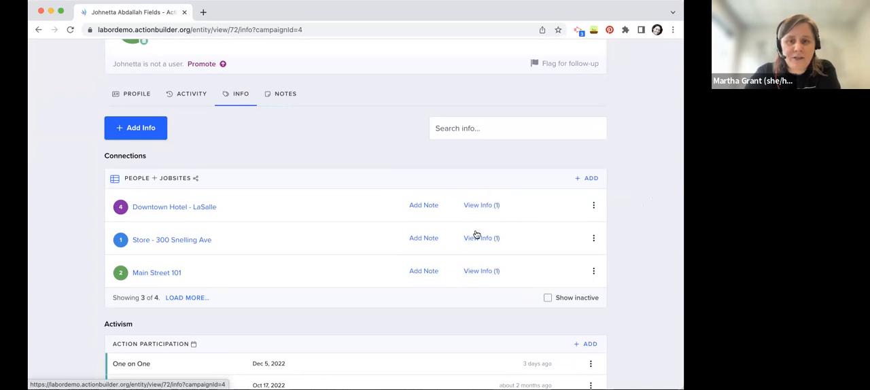
Expand the connection info for Downtown Hotel - LaSalle and the Store jobsite, and collapse the Store jobsite's info again
click(480, 208)
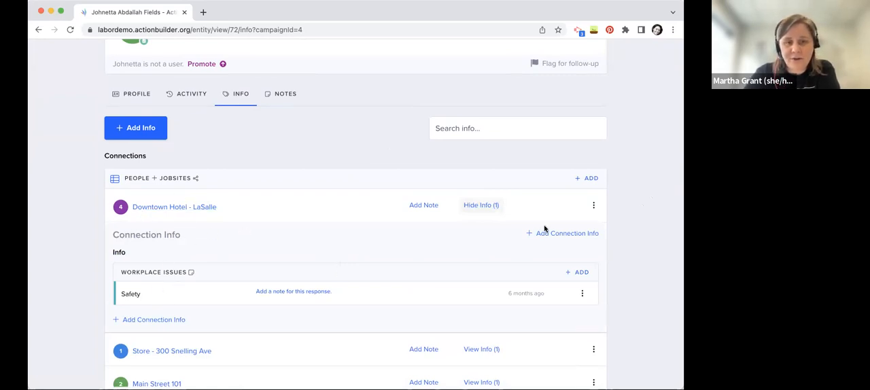
scroll(519, 282, down, 1)
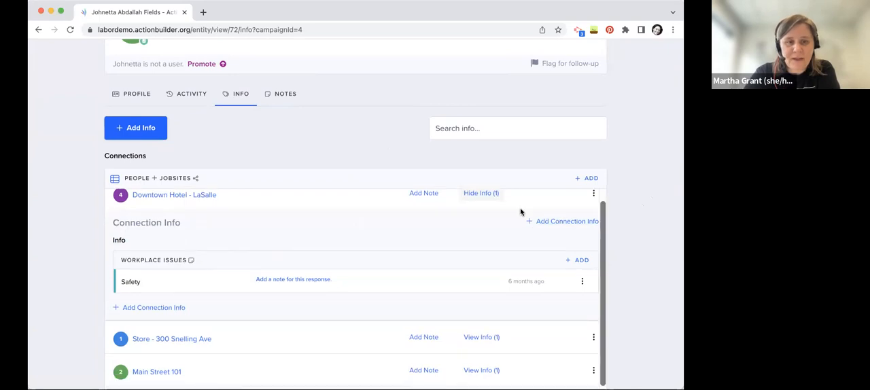
click(493, 338)
scroll(598, 306, down, 3)
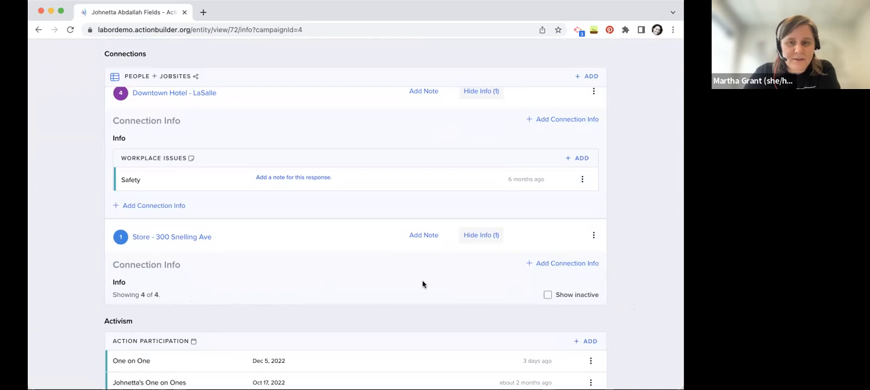
click(486, 240)
scroll(635, 263, down, 4)
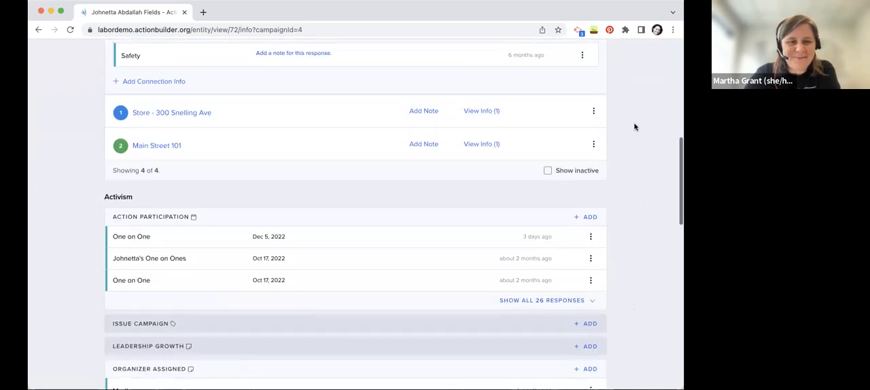
Examine the person's Activism and Admin responses, including action participation, committees and membership status, and the connections to people and community organizations
scroll(615, 202, down, 3)
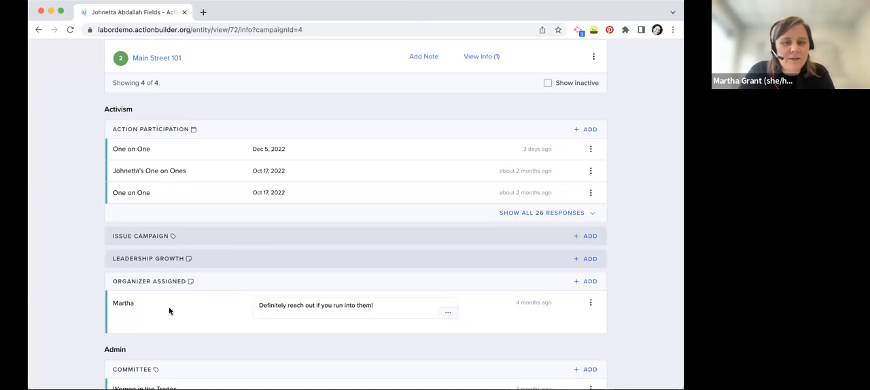
scroll(169, 311, down, 2)
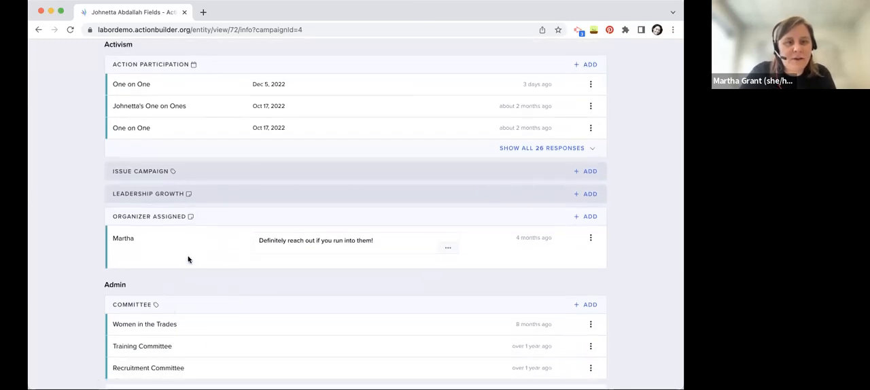
scroll(202, 290, down, 5)
scroll(218, 212, down, 3)
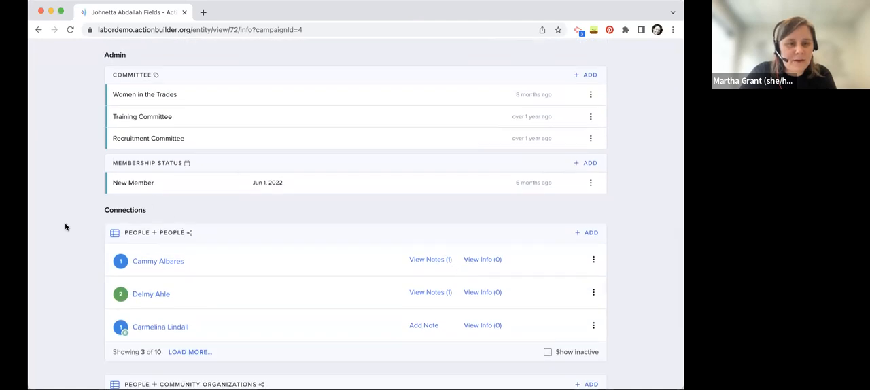
scroll(63, 204, down, 1)
scroll(63, 224, down, 2)
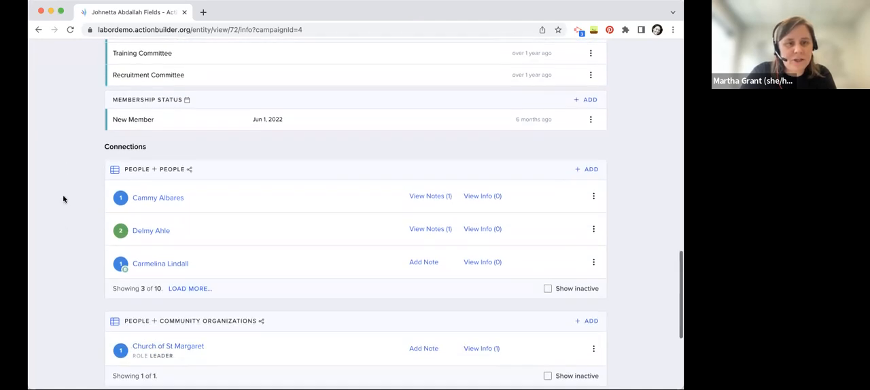
scroll(63, 199, down, 1)
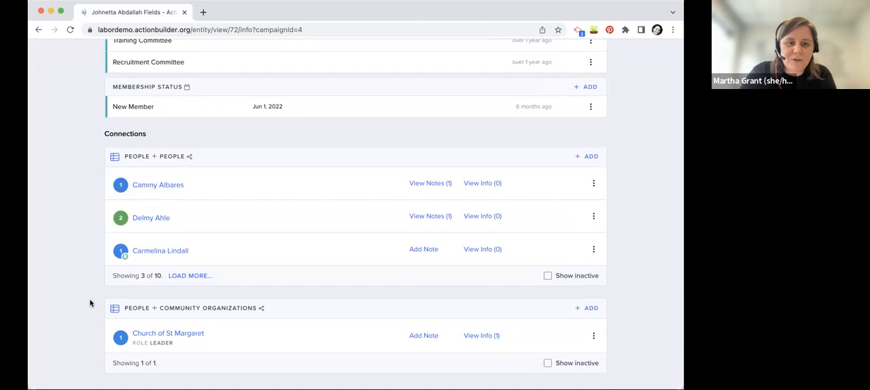
scroll(91, 304, down, 1)
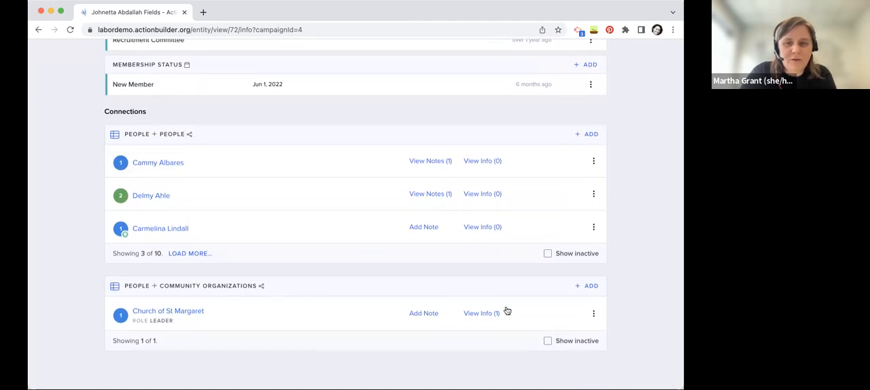
Expand the connection info for Church of St Margaret and review the person's role there
click(485, 312)
scroll(592, 313, down, 3)
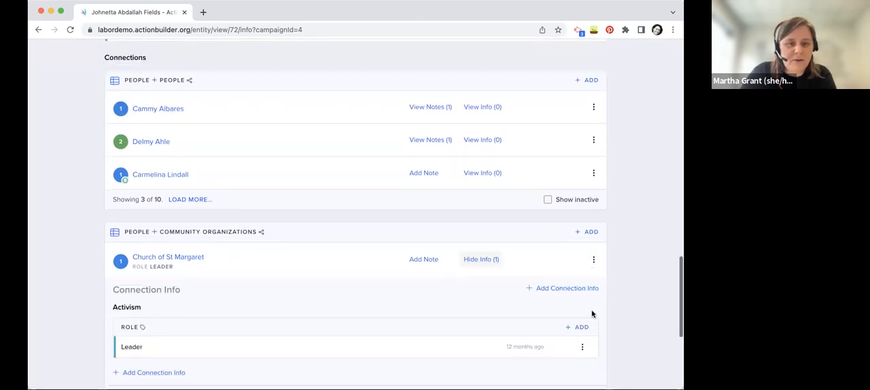
scroll(591, 313, down, 3)
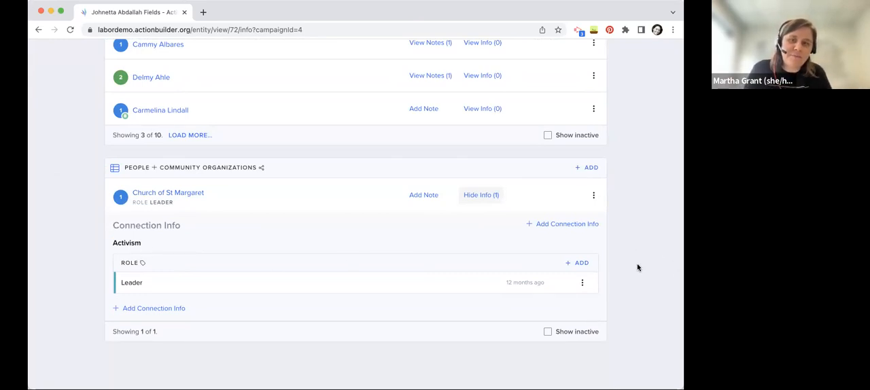
scroll(637, 267, up, 15)
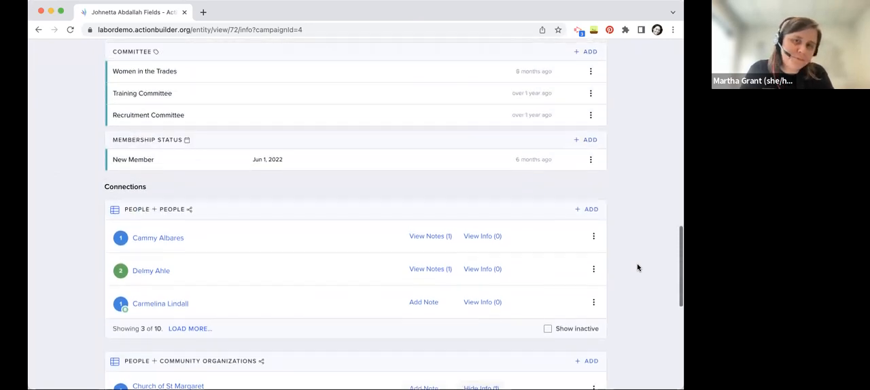
scroll(635, 276, up, 5)
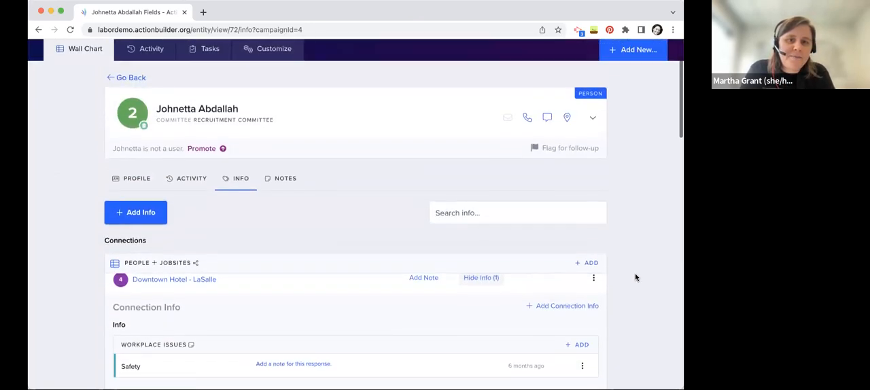
Open the person's notes, view the blank new-note form without saving anything, and read through the existing notes
click(291, 193)
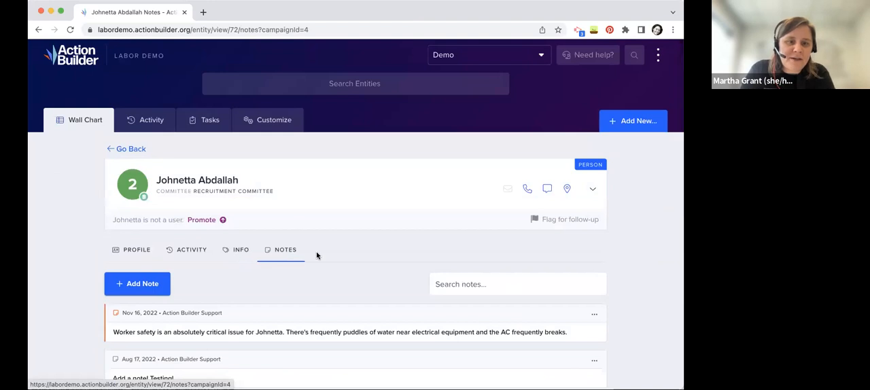
scroll(317, 255, down, 1)
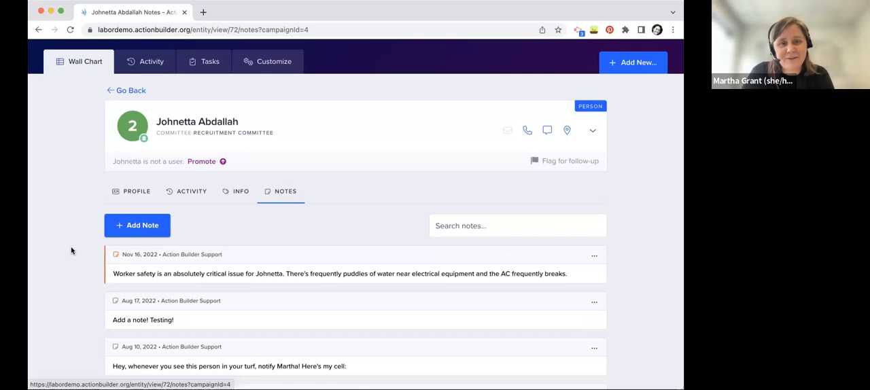
click(138, 228)
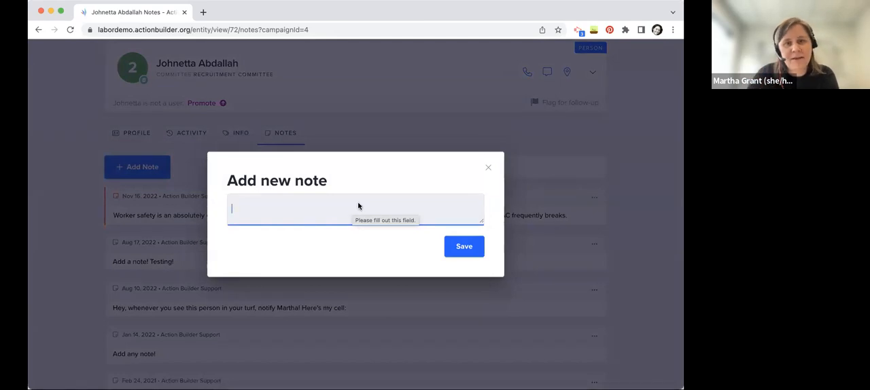
click(488, 168)
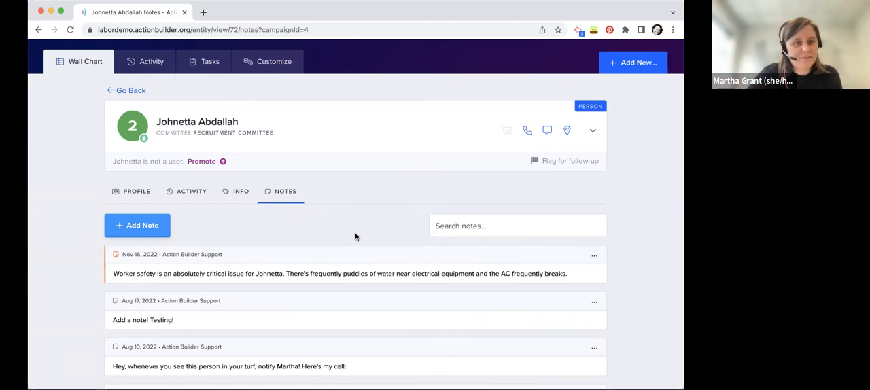
scroll(355, 236, down, 2)
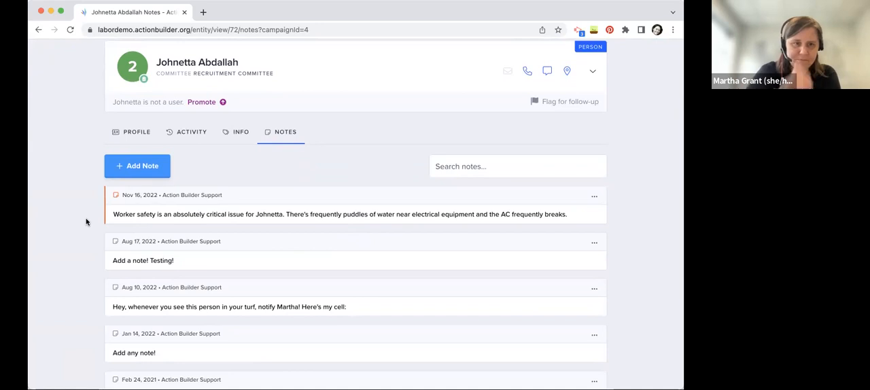
scroll(92, 272, down, 5)
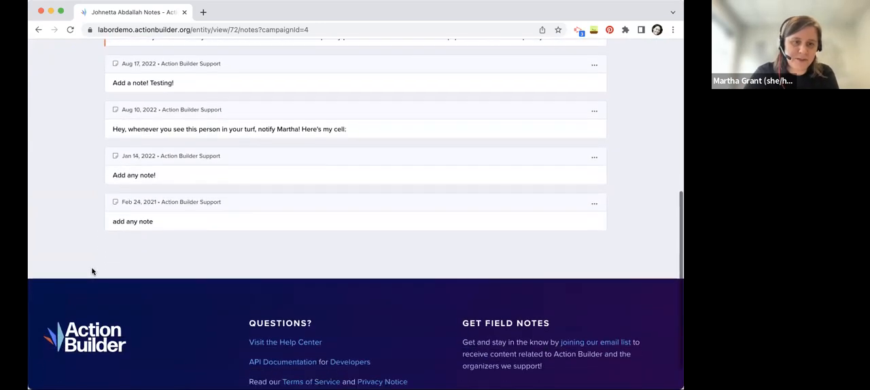
Try promoting the person to an Activist user with an Organizer Assigned response as the turf assignment, without sending the invitation
scroll(92, 272, up, 6)
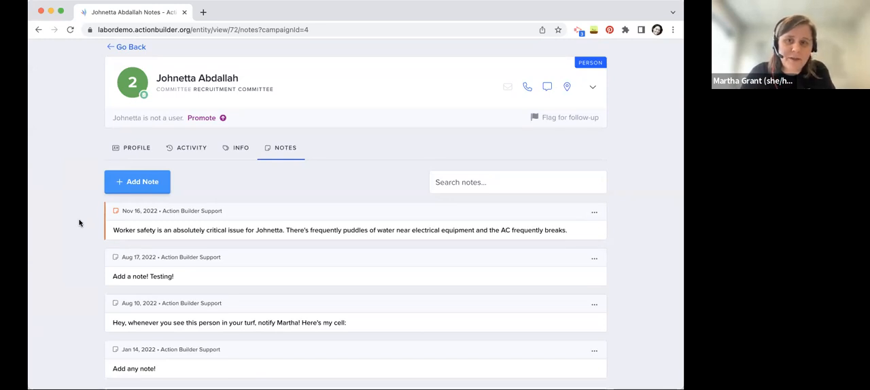
scroll(305, 188, up, 1)
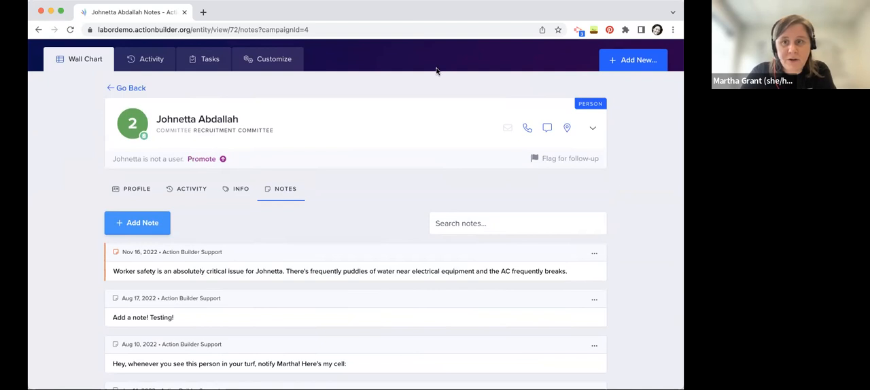
click(197, 161)
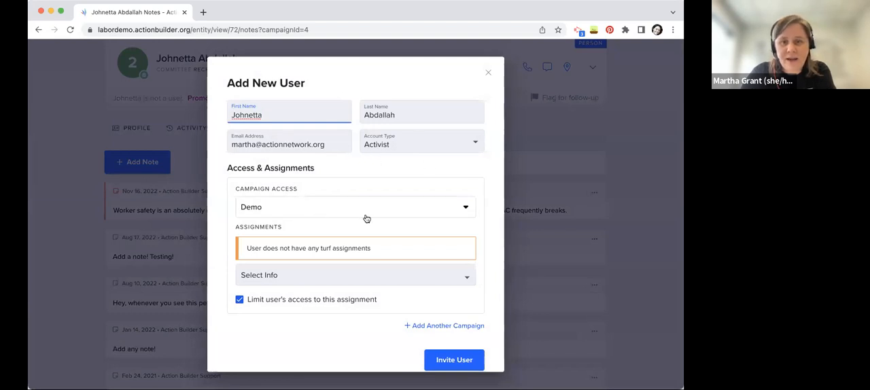
click(340, 283)
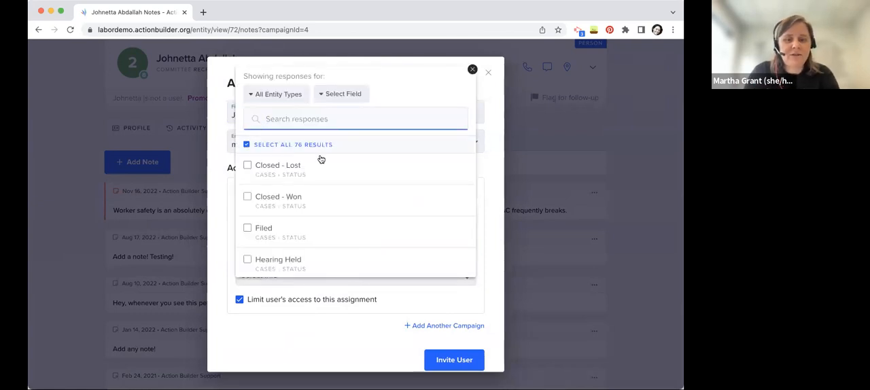
text(martha)
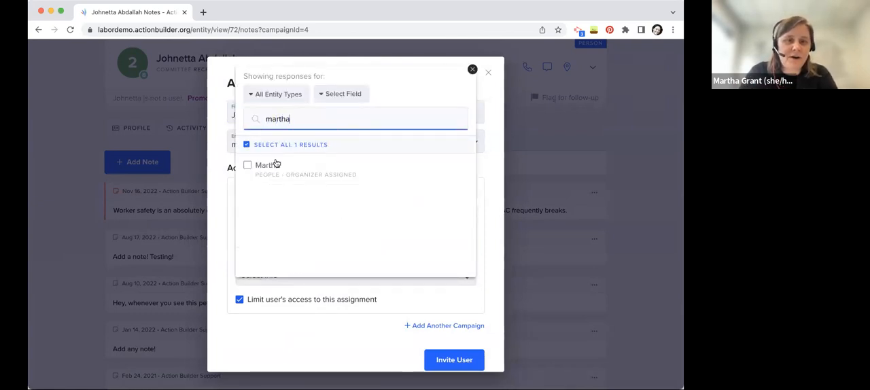
click(277, 164)
click(299, 352)
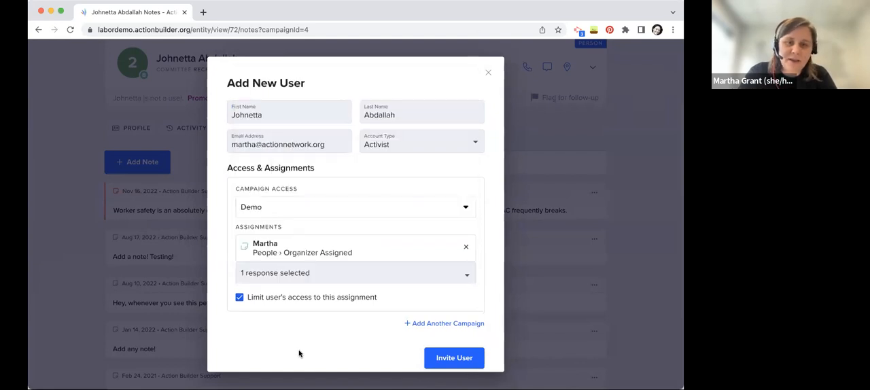
click(466, 248)
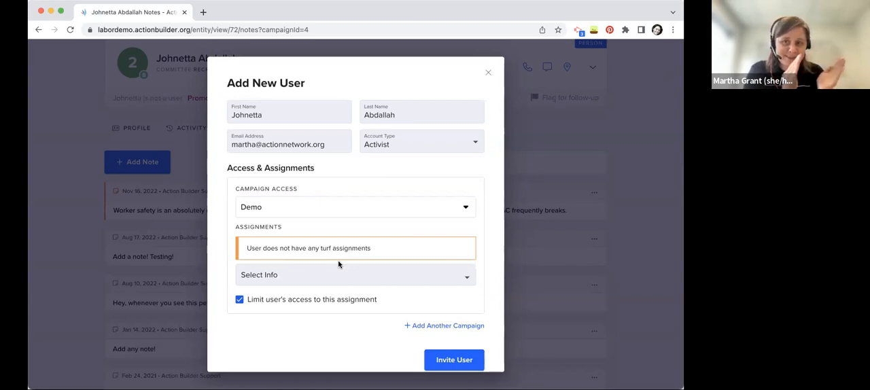
click(492, 72)
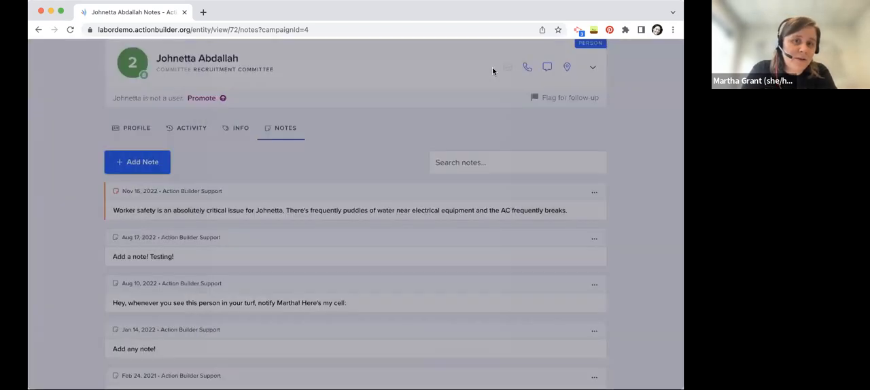
Add the response Climate! to the Issue Campaign field in the person's info and save it
click(246, 188)
scroll(343, 284, down, 10)
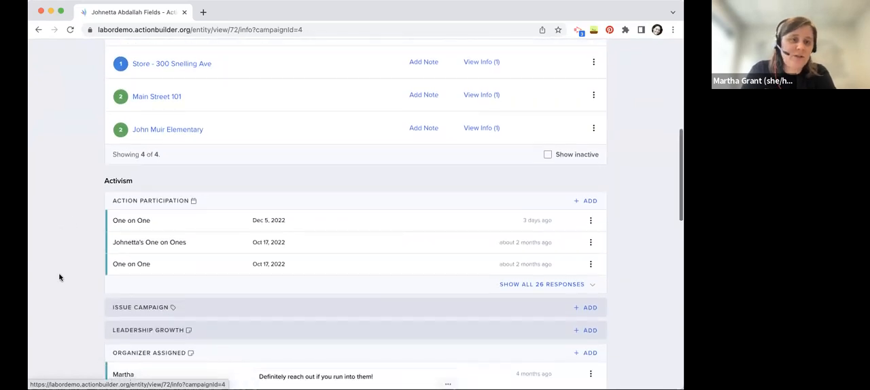
scroll(59, 278, down, 1)
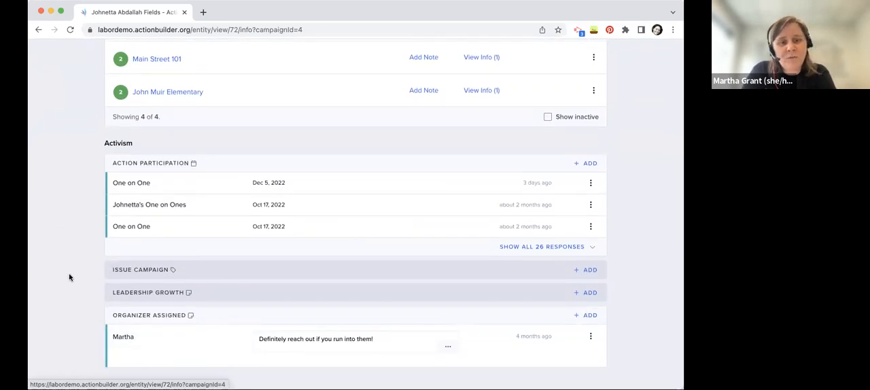
click(593, 277)
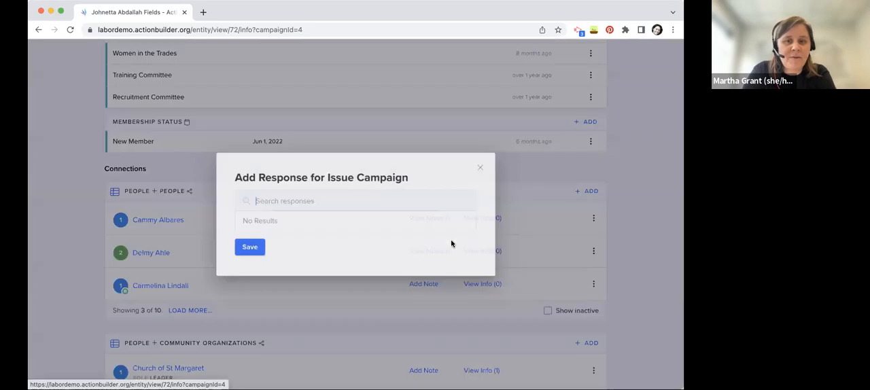
click(349, 229)
click(242, 277)
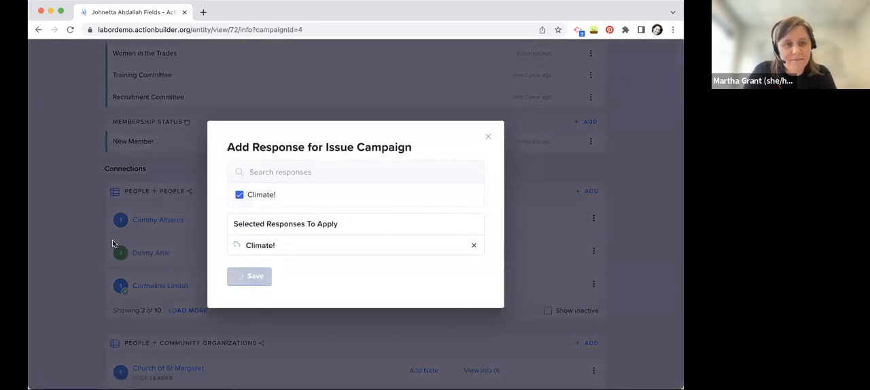
Return to the campaign's wall chart and view the available Quick Apply bulk actions without applying any
scroll(61, 241, up, 10)
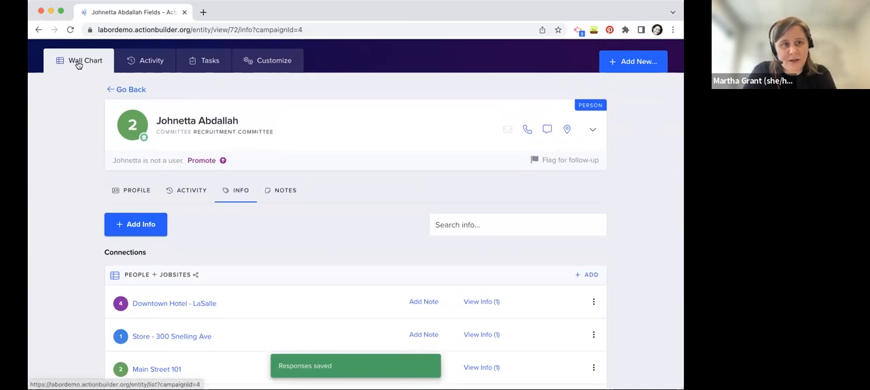
click(78, 62)
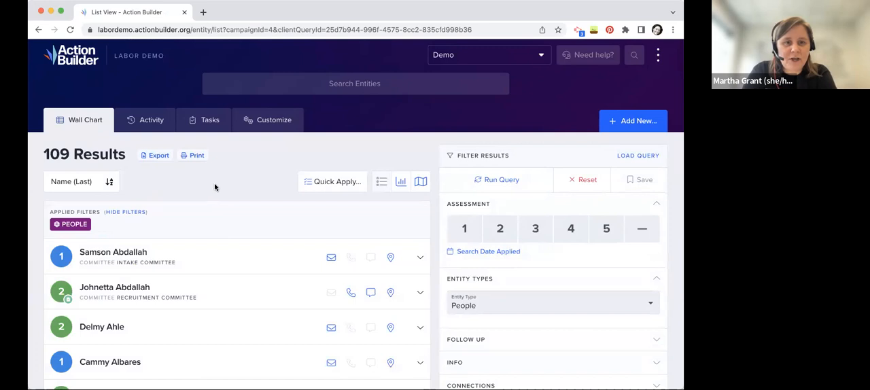
scroll(314, 159, down, 1)
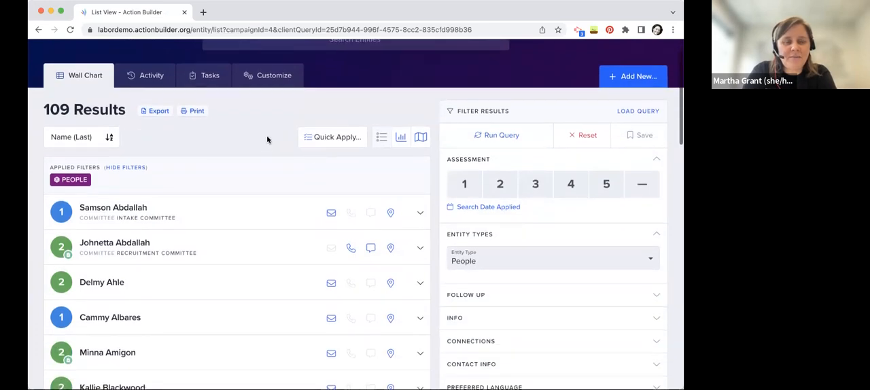
click(328, 138)
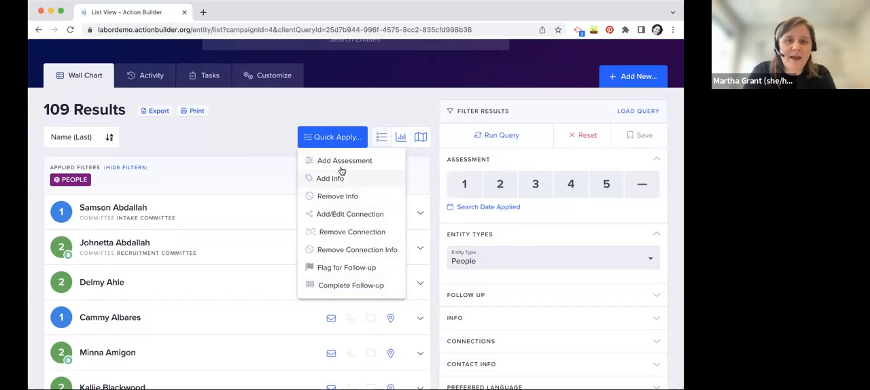
click(267, 138)
Look through the wall chart's filter categories, expanding the Name and Location filters to view their fields
scroll(508, 183, down, 5)
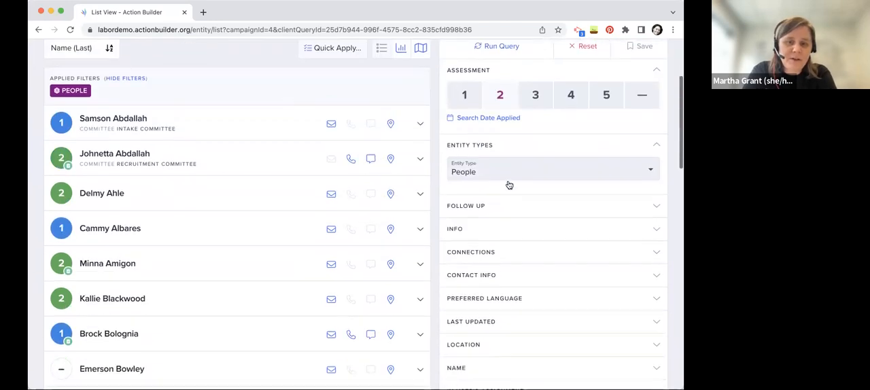
scroll(472, 304, down, 2)
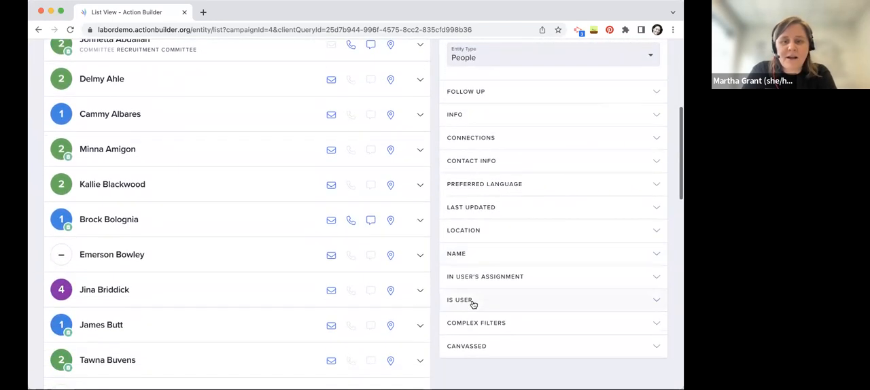
click(517, 237)
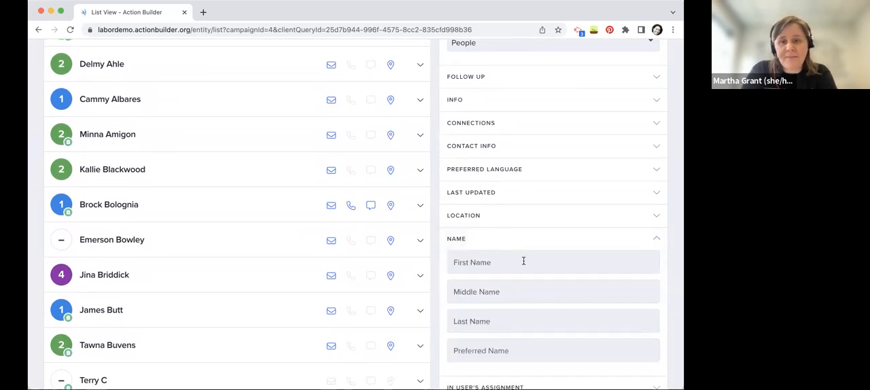
scroll(523, 261, down, 1)
click(514, 193)
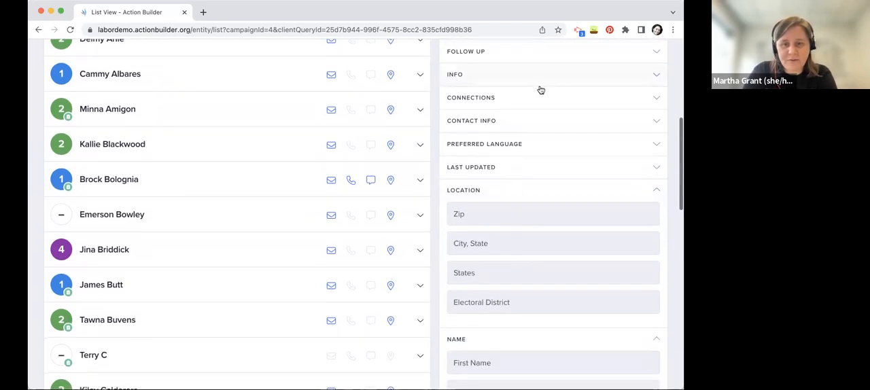
scroll(675, 255, down, 2)
scroll(675, 255, down, 6)
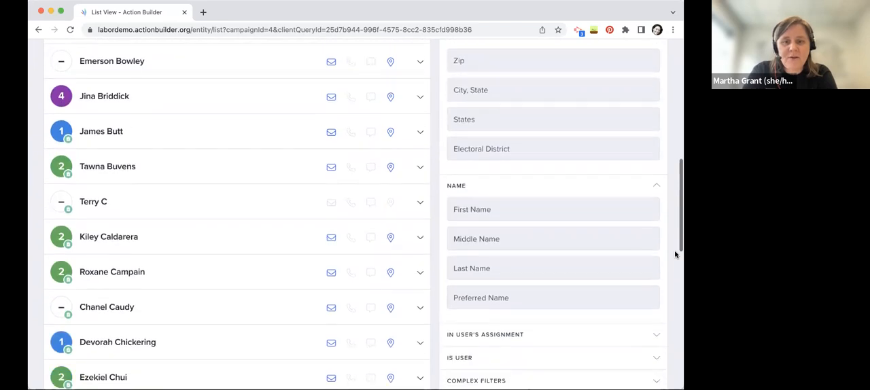
Filter the wall chart's people with the saved Example Complex Filter and run the query
click(588, 304)
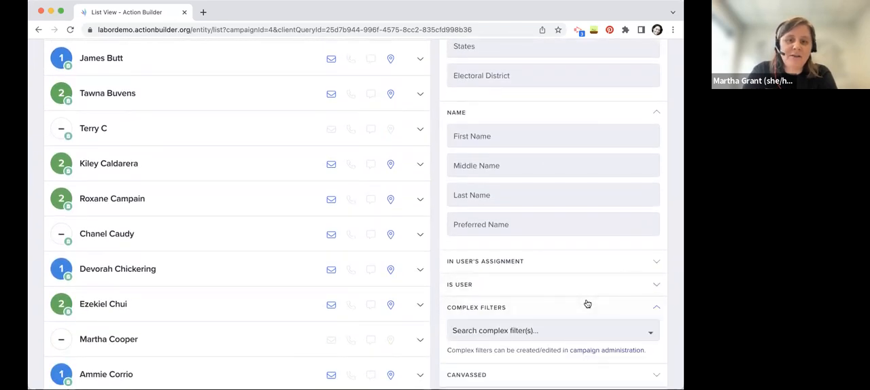
scroll(671, 278, down, 2)
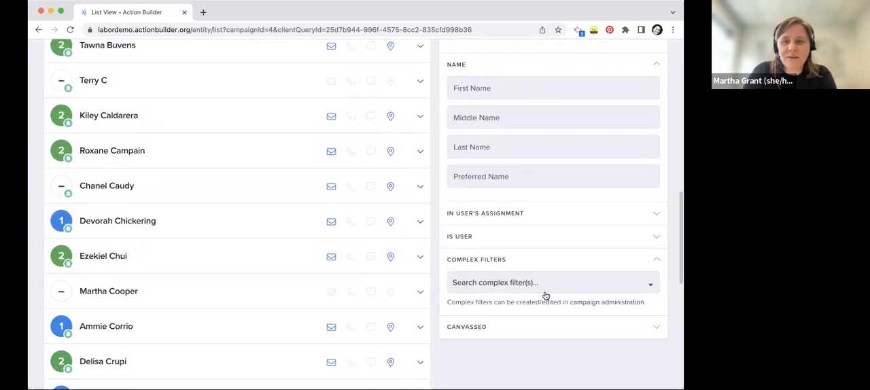
click(548, 283)
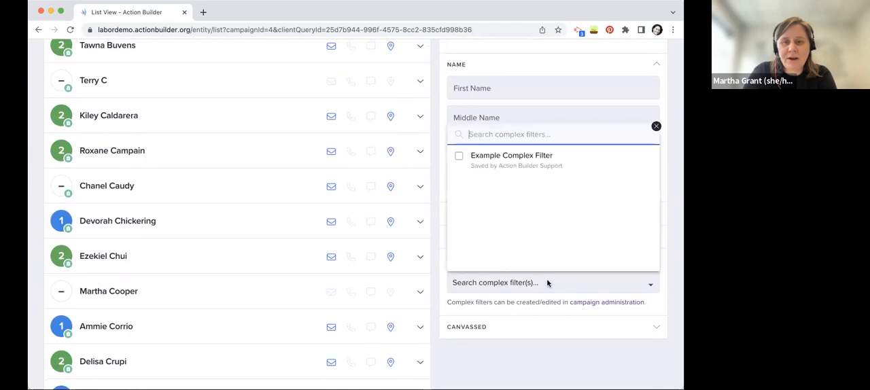
click(515, 165)
click(677, 234)
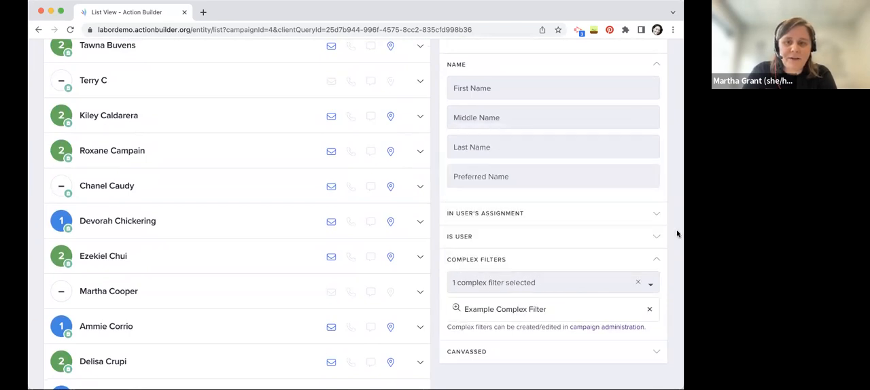
scroll(678, 234, up, 15)
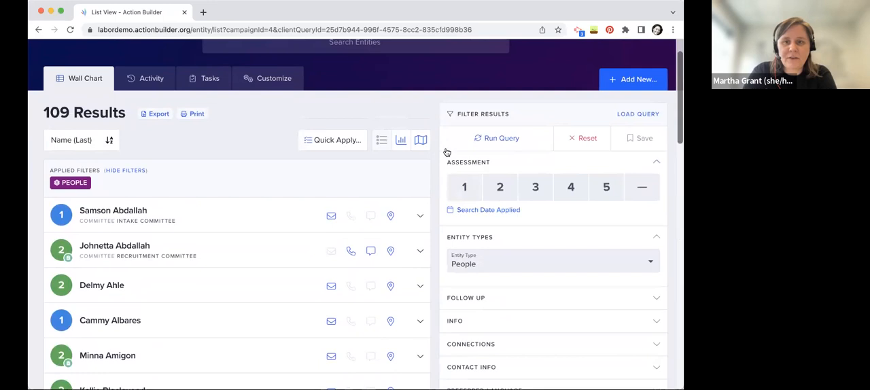
click(473, 139)
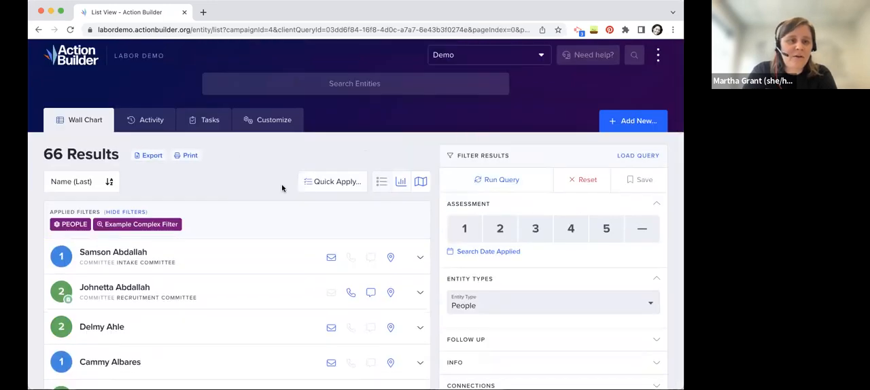
Open the saved Example Complex Filter in the campaign's customization settings and examine its nested AND/OR conditions and rules
scroll(282, 188, down, 2)
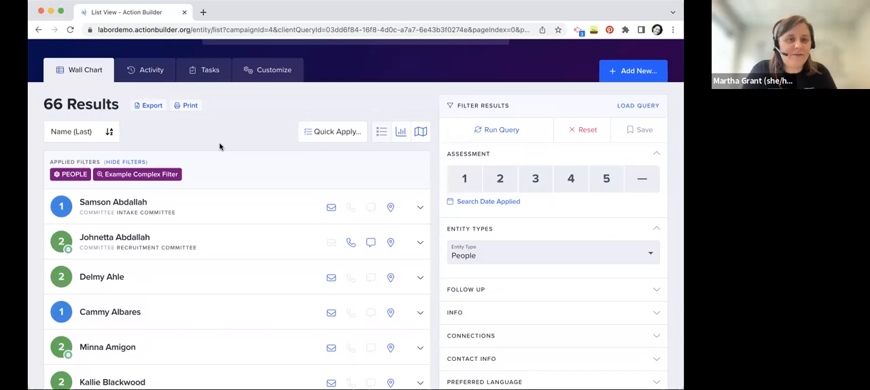
click(265, 71)
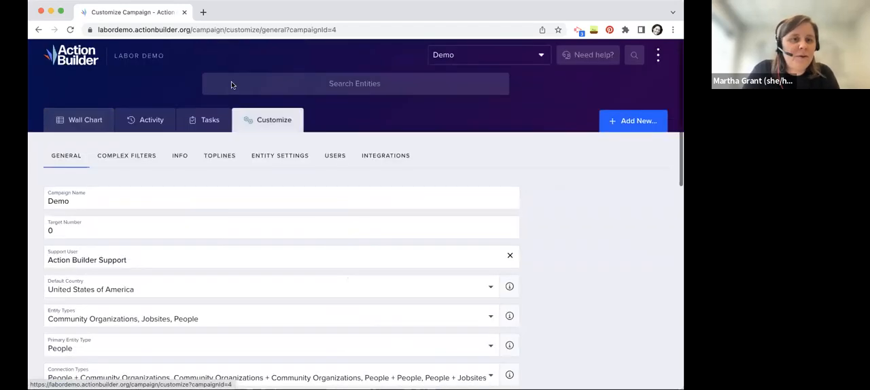
click(123, 157)
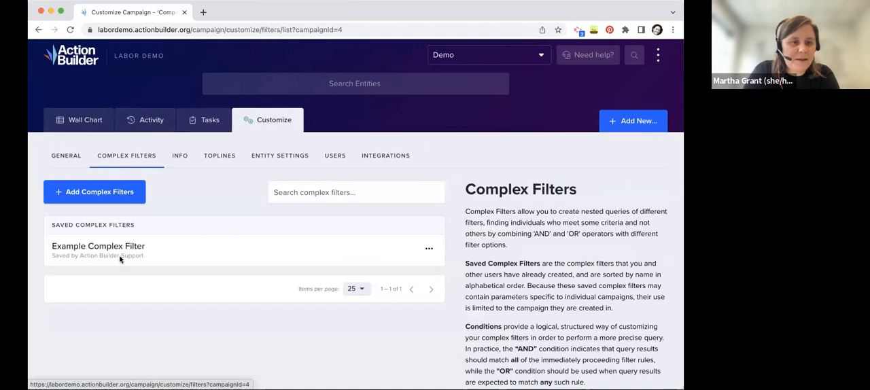
click(124, 247)
scroll(406, 170, down, 2)
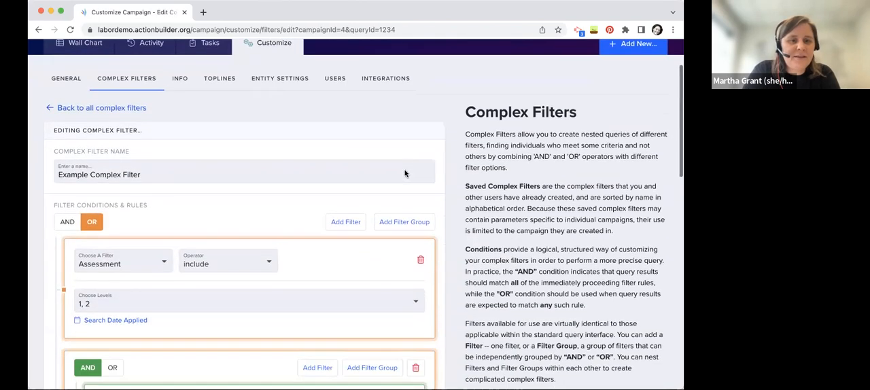
scroll(449, 210, down, 3)
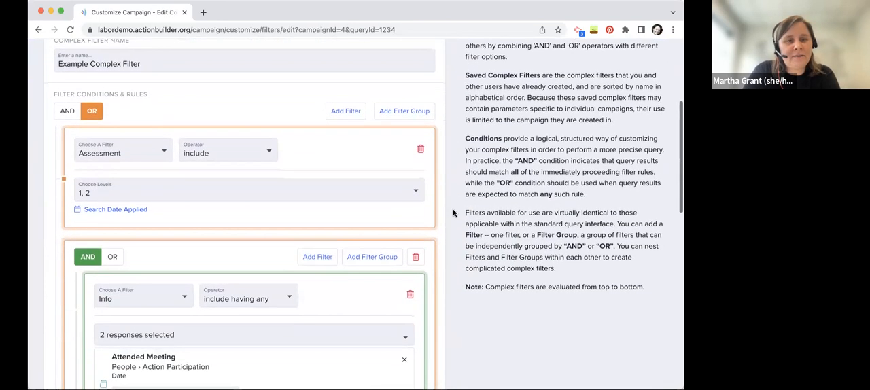
scroll(454, 213, down, 1)
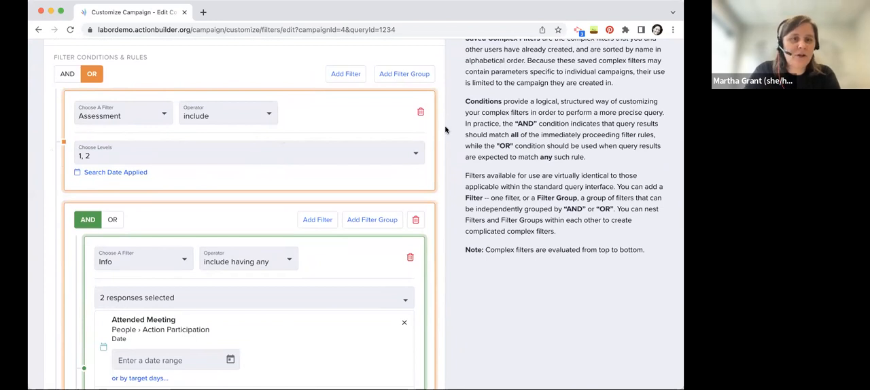
scroll(446, 130, down, 5)
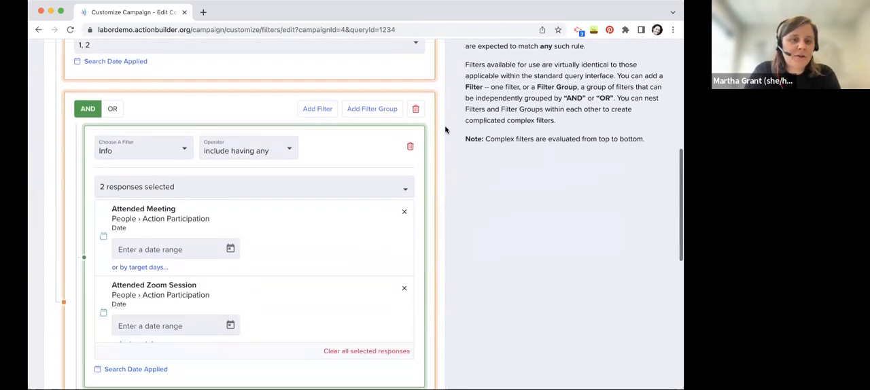
scroll(446, 130, down, 3)
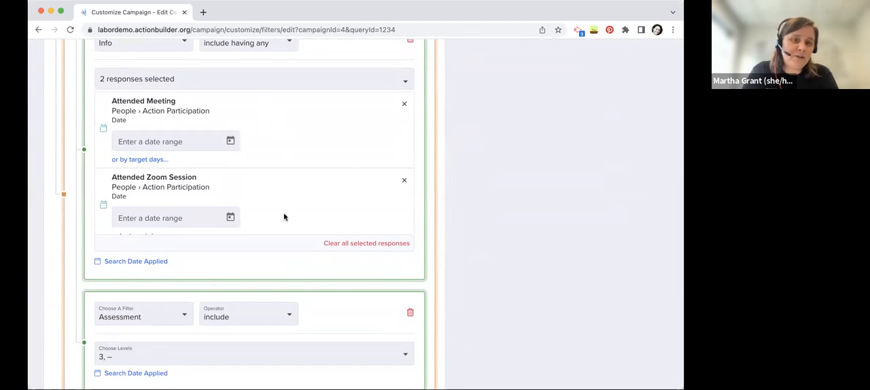
Set the Attended Meeting response's date range in the complex filter to start on 12/01/2022 with no end date
scroll(284, 217, down, 1)
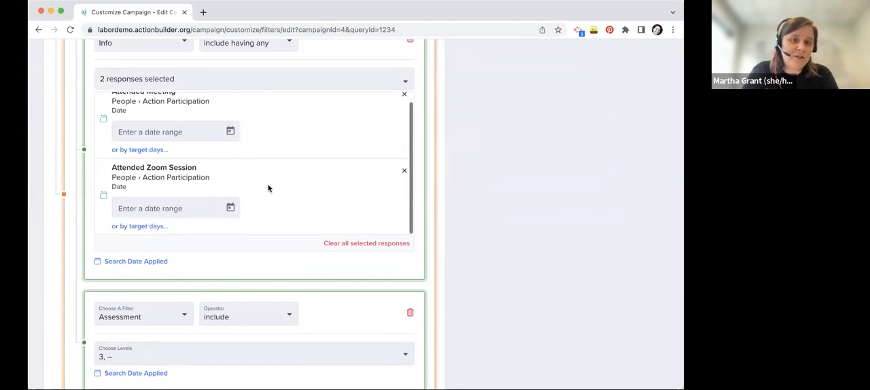
click(230, 131)
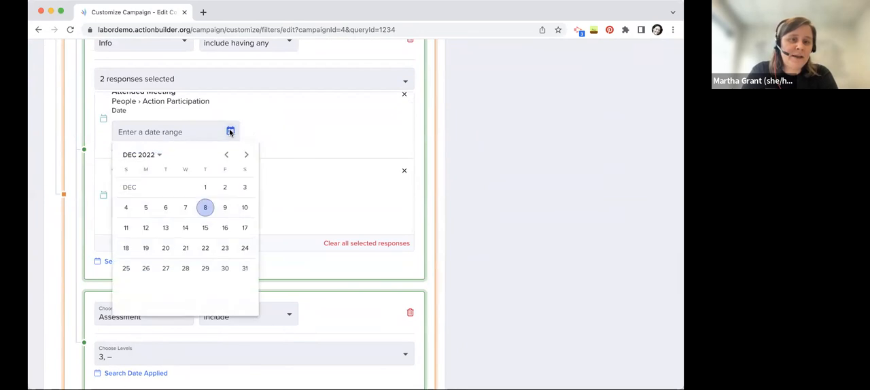
click(206, 186)
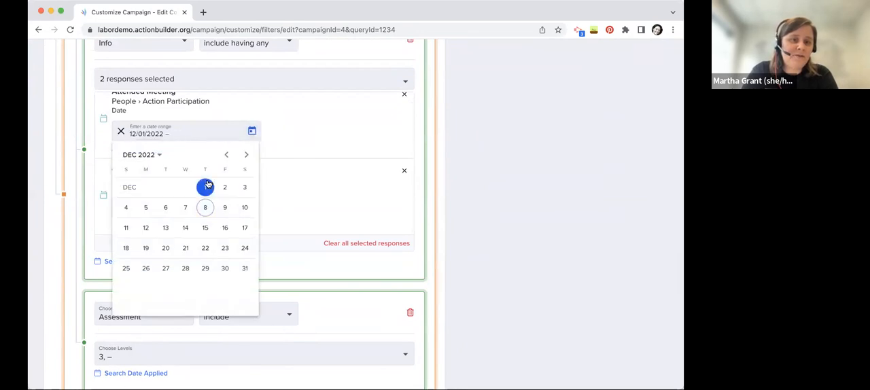
click(285, 149)
Start the Attended Zoom Session response's date range on 12/01/2022 with no end date and save the complex filter's changes
click(230, 207)
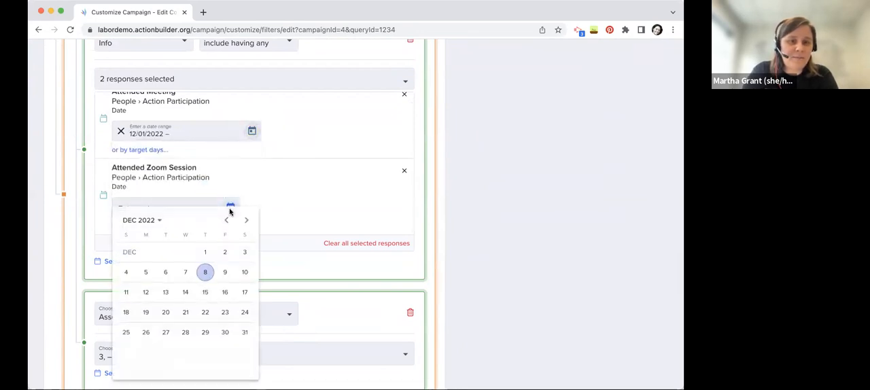
click(205, 251)
click(302, 171)
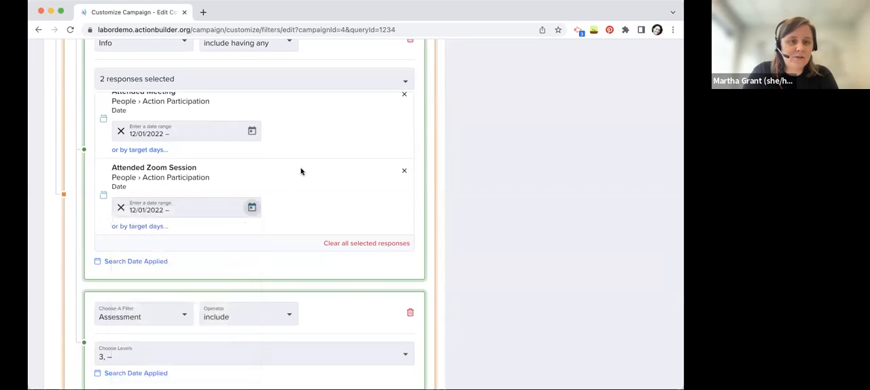
scroll(531, 212, down, 2)
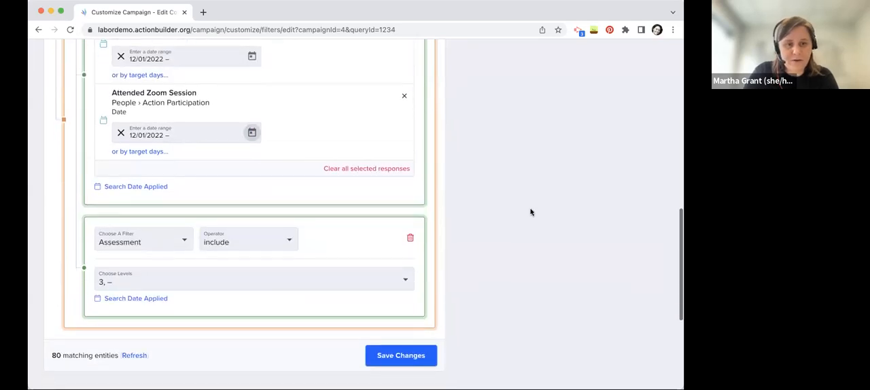
click(412, 361)
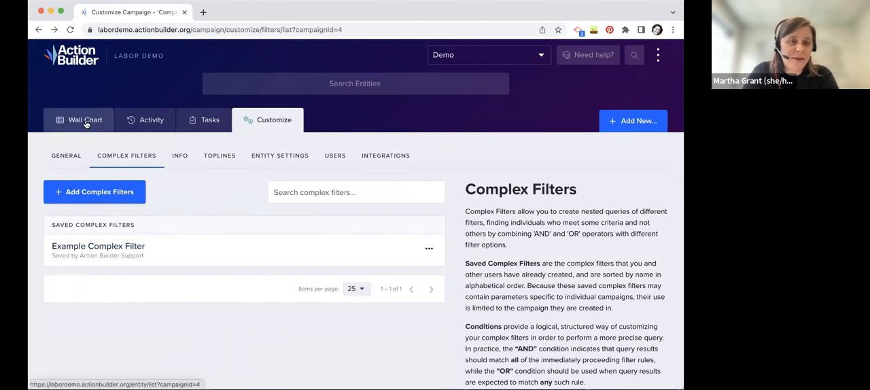
Open the campaign's activity stream and check the overall number of updates and entities
click(151, 121)
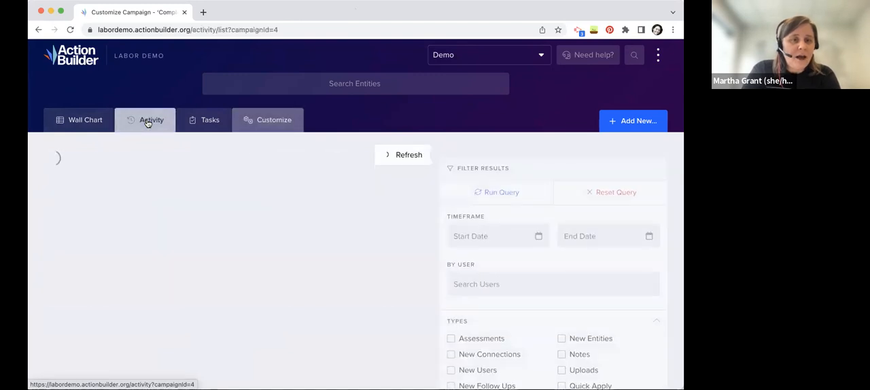
scroll(398, 187, down, 1)
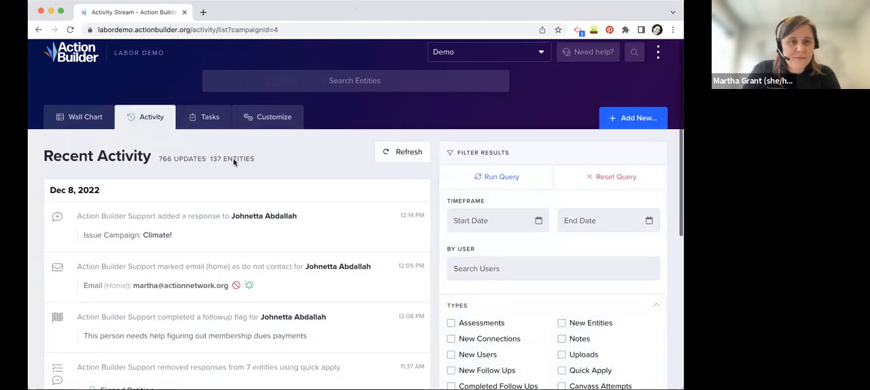
drag(272, 161, 157, 164)
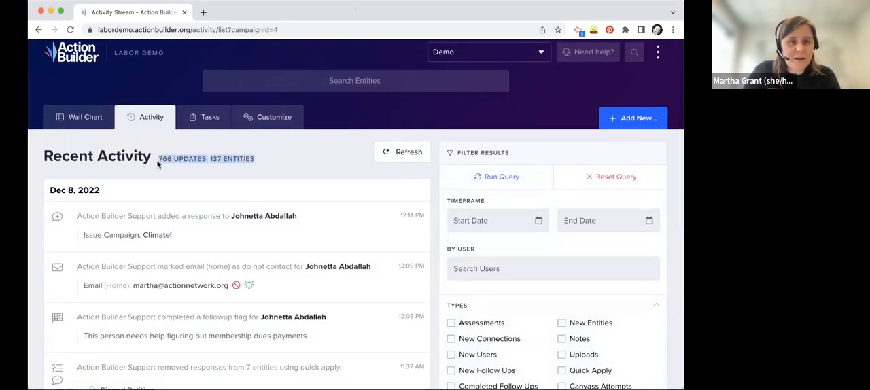
click(277, 175)
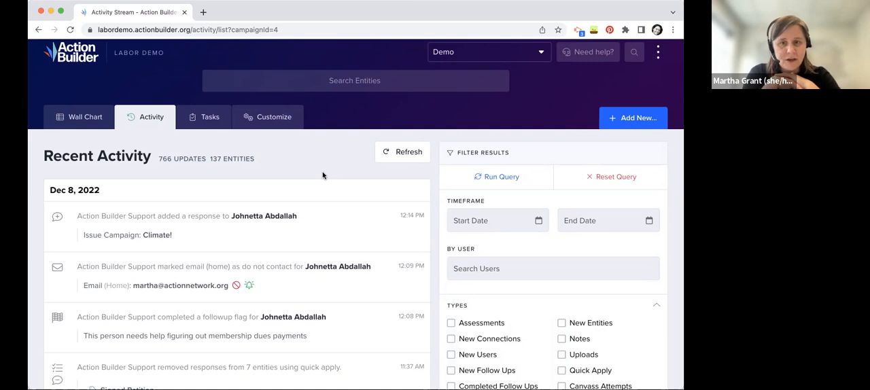
Filter the recent activity with a start date of 12/01/2022 and run the query
click(527, 266)
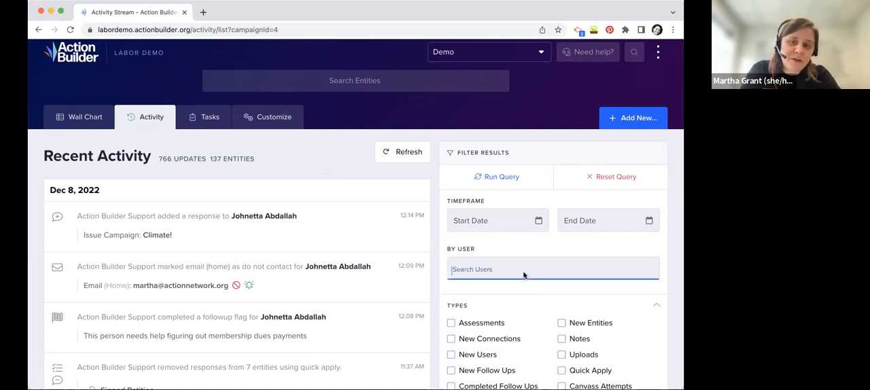
click(530, 227)
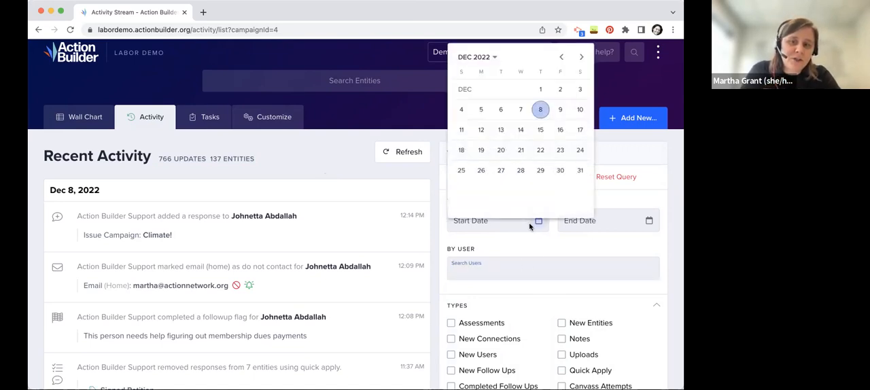
click(541, 91)
click(485, 179)
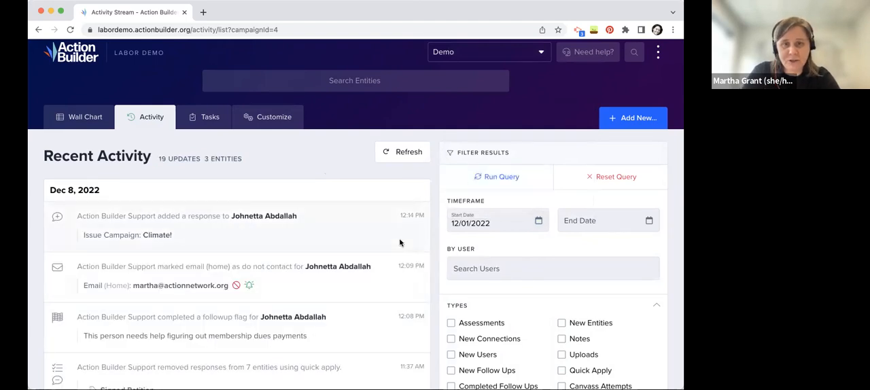
scroll(384, 178, down, 1)
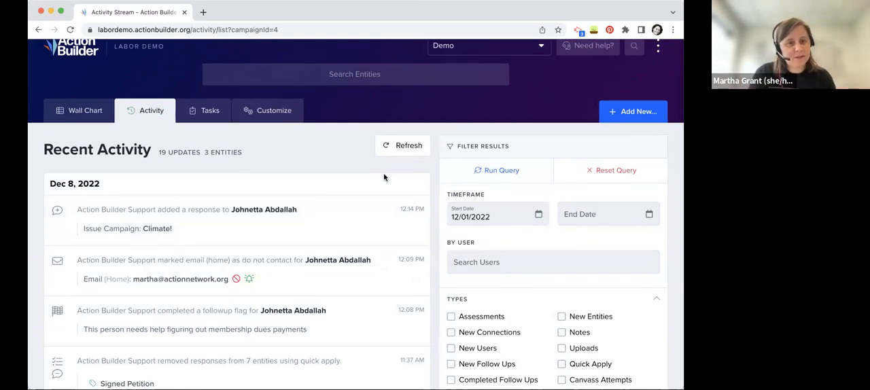
Read through the recent activity entries since 12/01/2022, checking the kinds of changes logged on each date
click(552, 258)
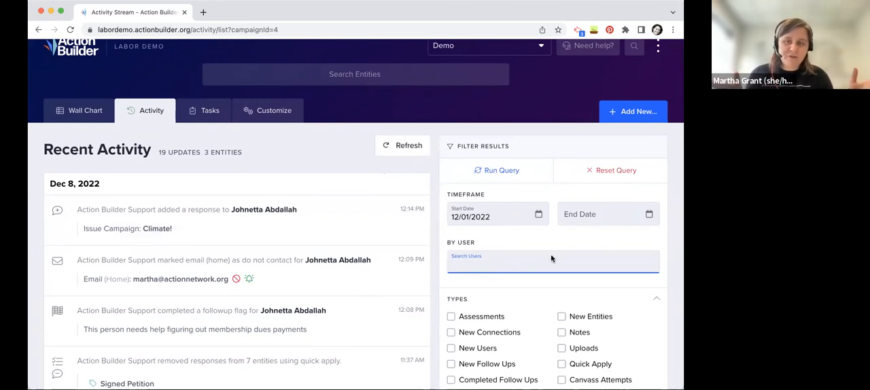
scroll(343, 205, down, 4)
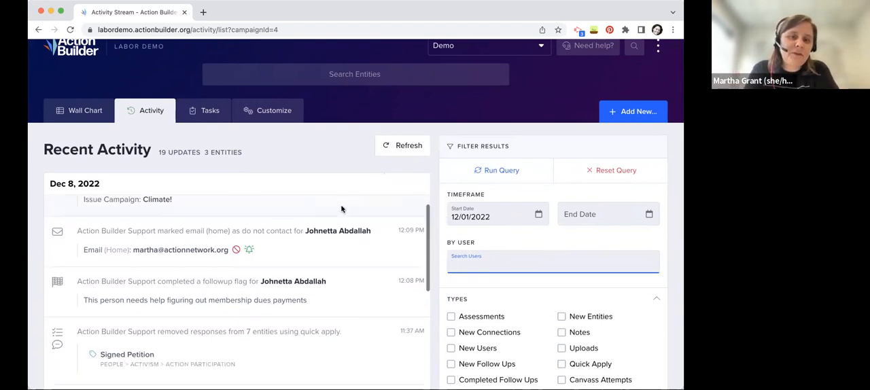
scroll(342, 205, down, 10)
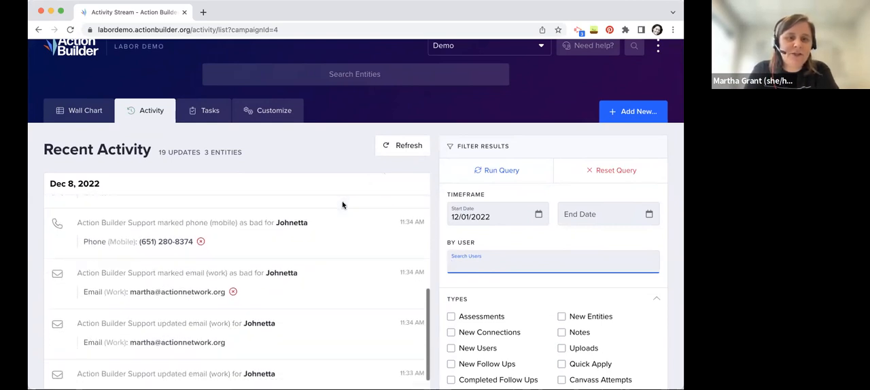
scroll(343, 205, down, 4)
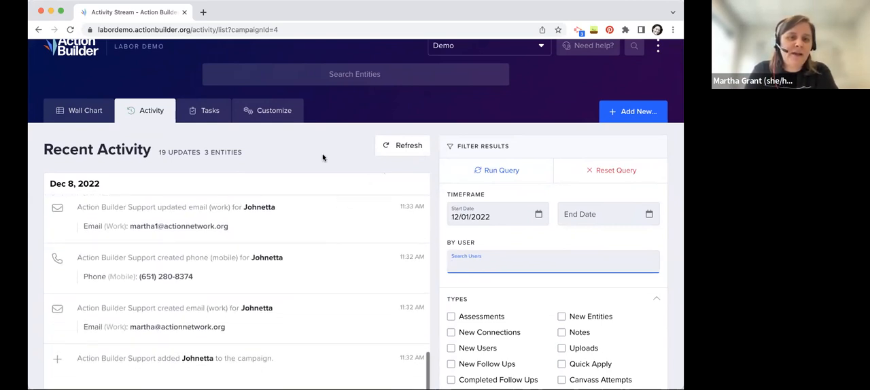
scroll(323, 156, down, 3)
scroll(316, 245, down, 7)
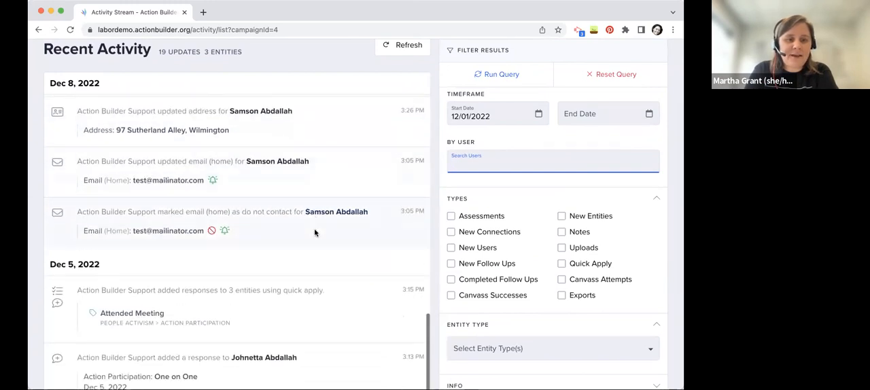
scroll(367, 213, up, 15)
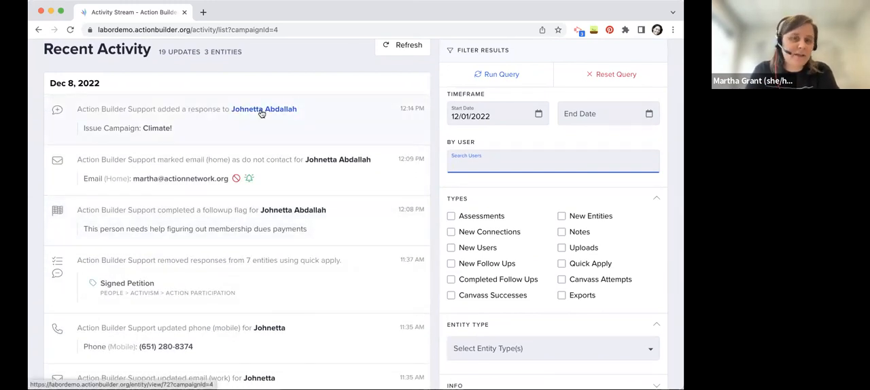
Reset the activity query and examine the update and entity totals for the whole campaign
click(571, 75)
scroll(306, 75, up, 2)
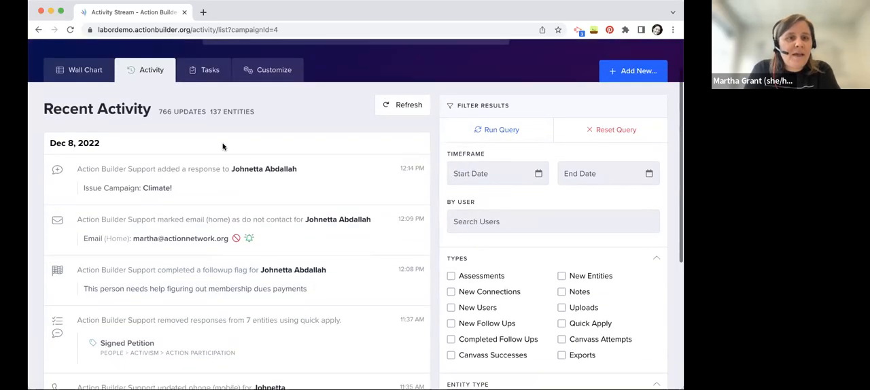
drag(268, 113, 155, 113)
double_click(175, 113)
click(202, 120)
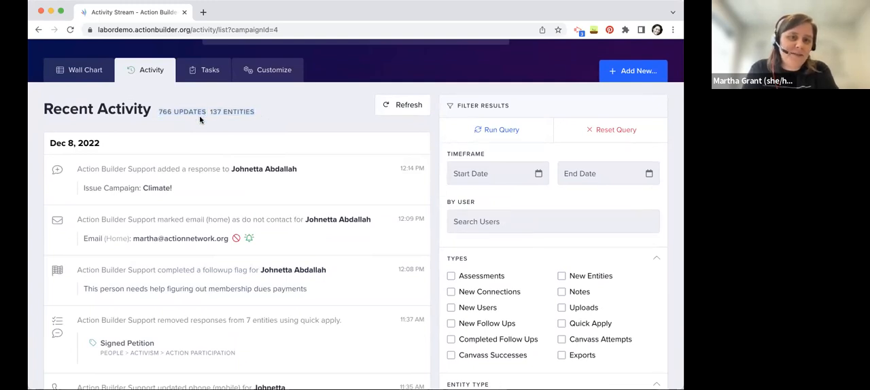
mouse_move(209, 116)
mouse_down()
mouse_move(252, 114)
mouse_move(210, 112)
mouse_up()
click(255, 114)
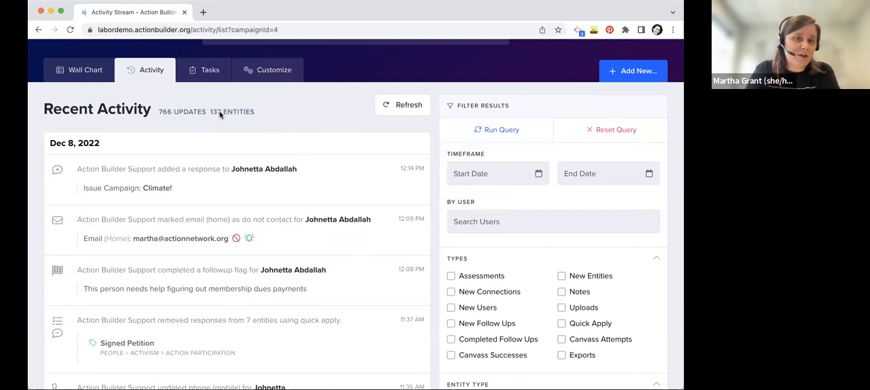
drag(264, 115, 211, 114)
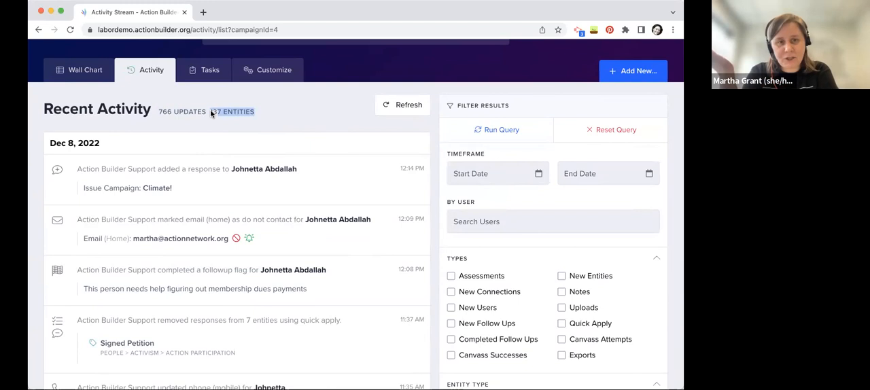
click(404, 121)
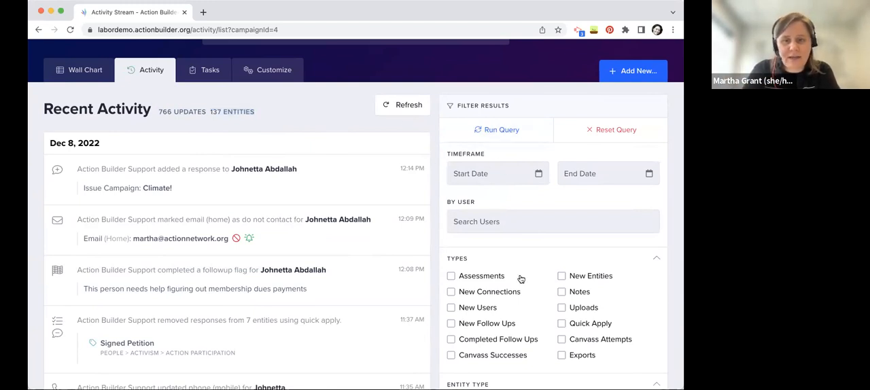
Filter the recent activity to the Assessments type, run the query and check the number of updates
scroll(520, 279, down, 2)
click(478, 229)
click(499, 79)
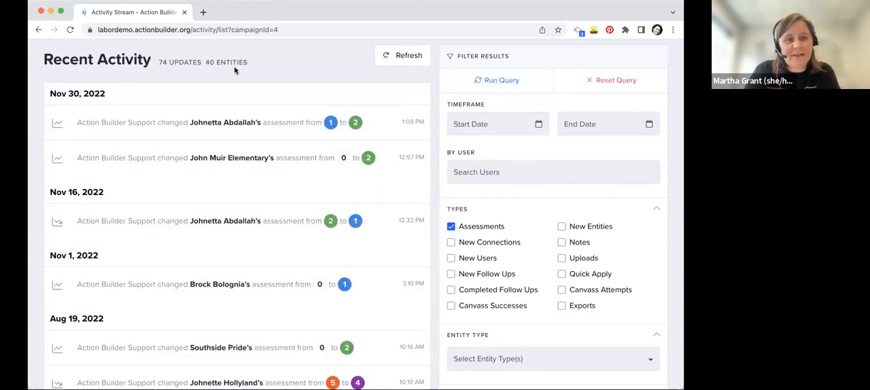
drag(199, 63, 160, 63)
click(160, 64)
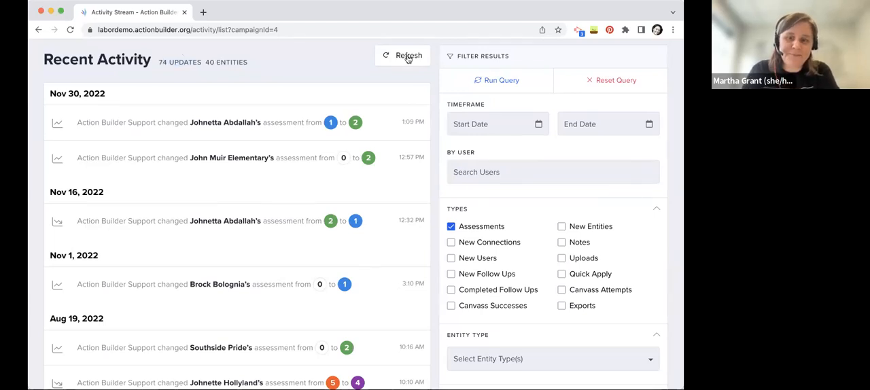
Filter the activity to the Notes type instead of Assessments with note text "note", run the query and look through the matching notes
scroll(469, 265, down, 5)
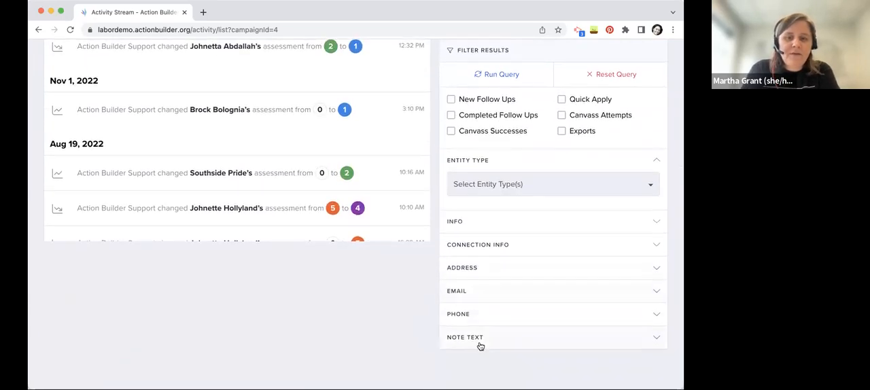
click(480, 347)
scroll(413, 310, down, 1)
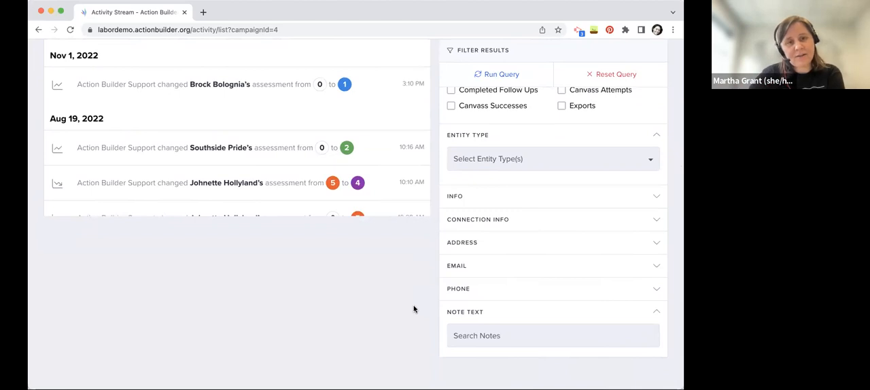
click(540, 339)
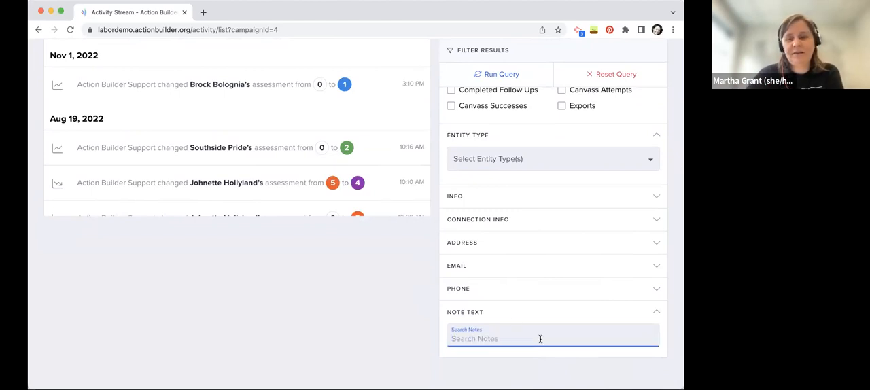
text(m)
text(ote)
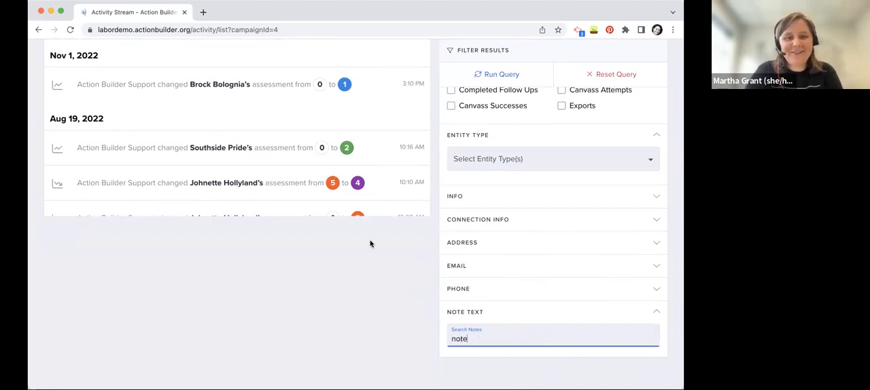
key(Return)
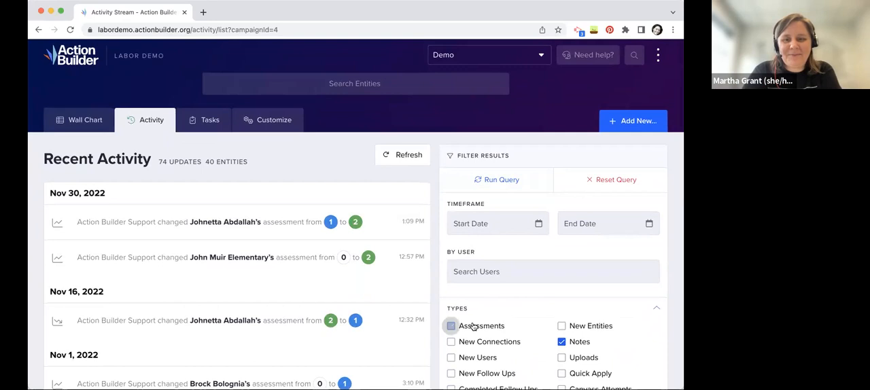
click(504, 180)
scroll(285, 194, down, 2)
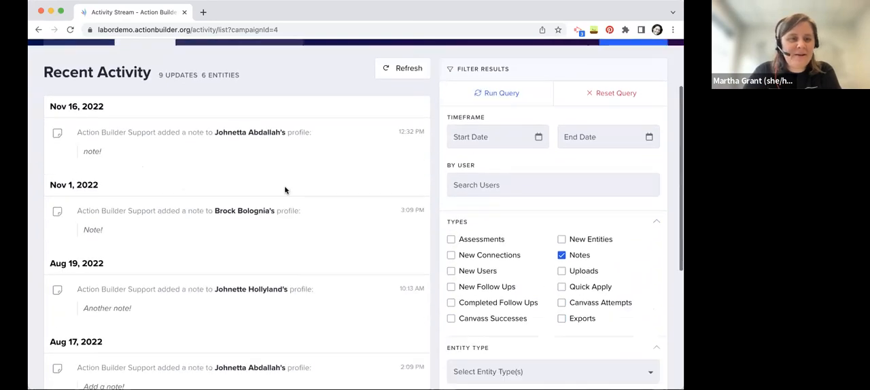
scroll(286, 190, down, 10)
scroll(285, 191, up, 3)
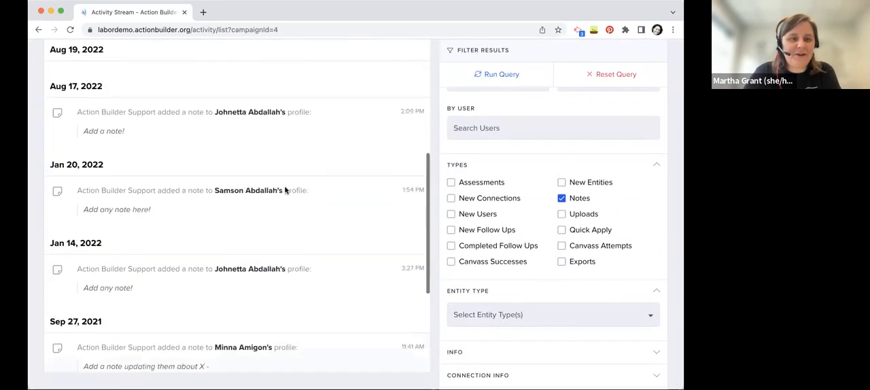
Go to the campaign's tasks and view the canvass types offered for a new canvassing-enabled task, closing the form without creating it
scroll(286, 190, up, 8)
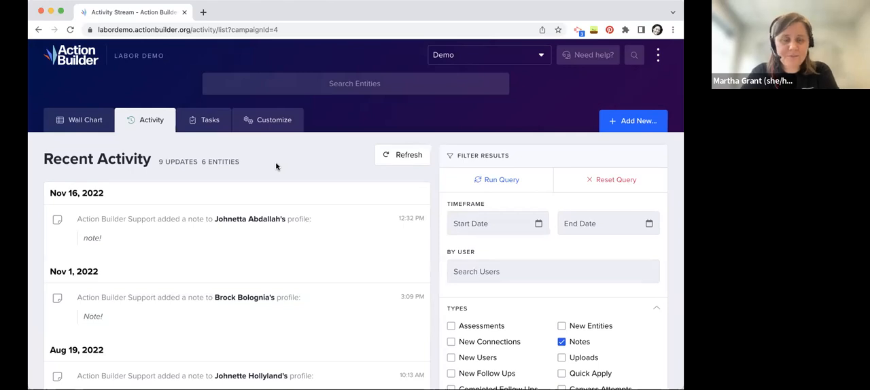
click(212, 124)
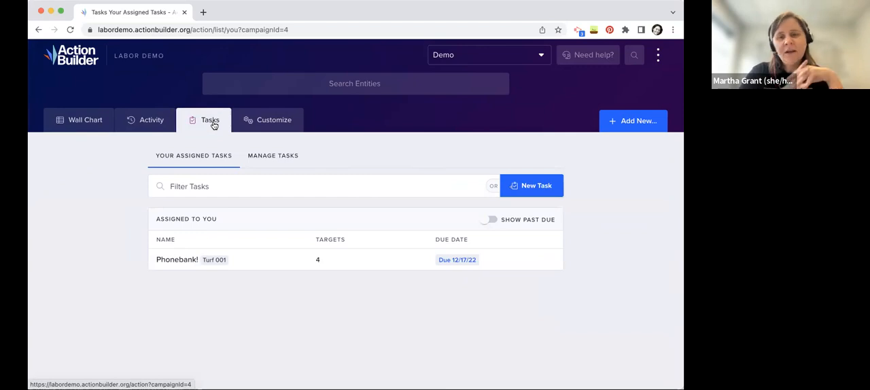
click(549, 178)
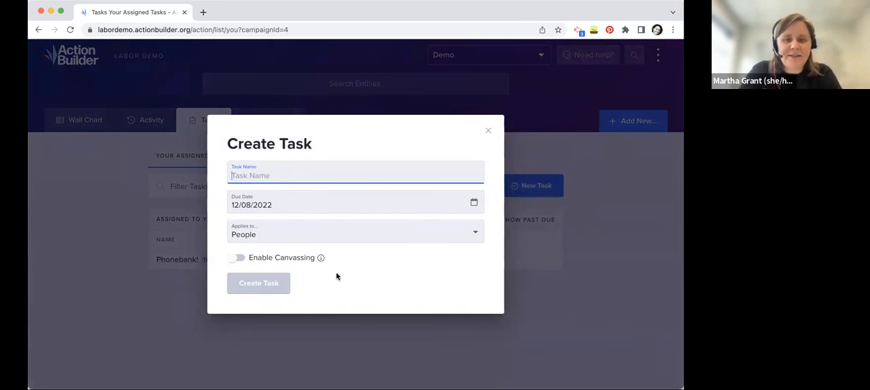
click(286, 259)
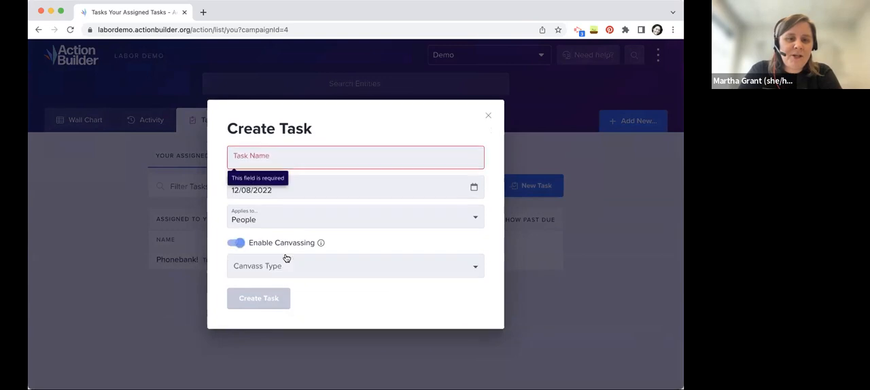
click(321, 272)
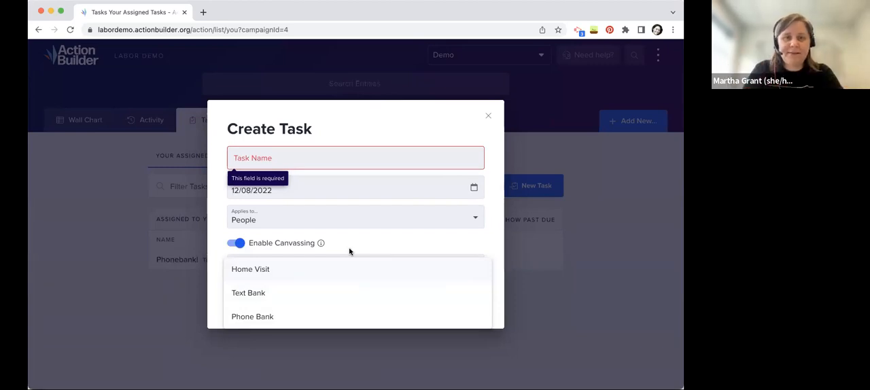
click(489, 118)
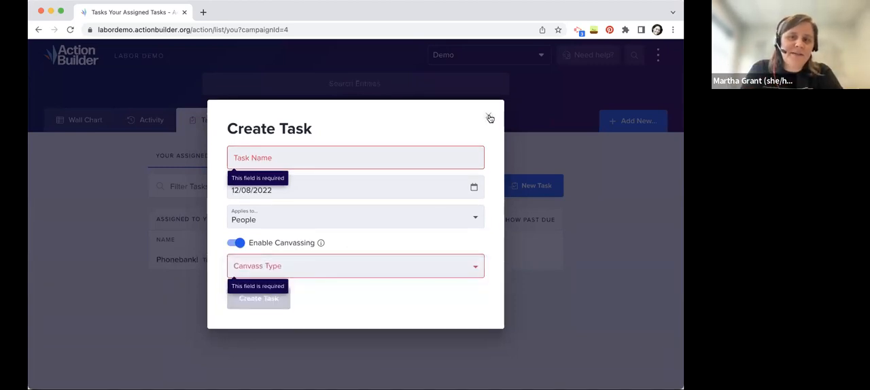
click(489, 119)
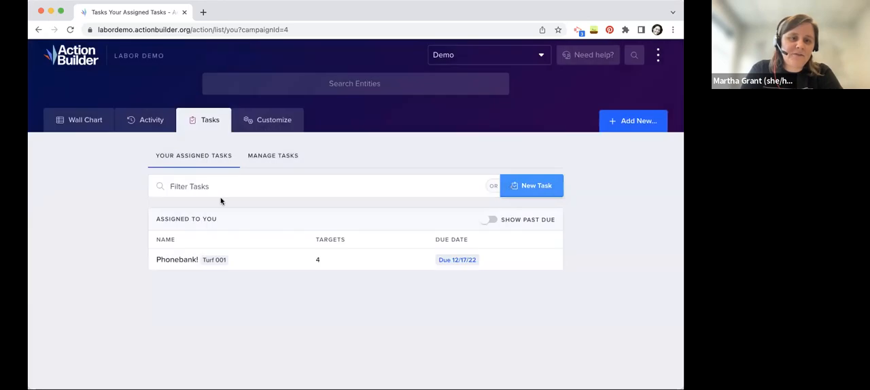
Open the first target of the assigned Phonebank! task and preview the page at phone width before widening the window again
click(176, 261)
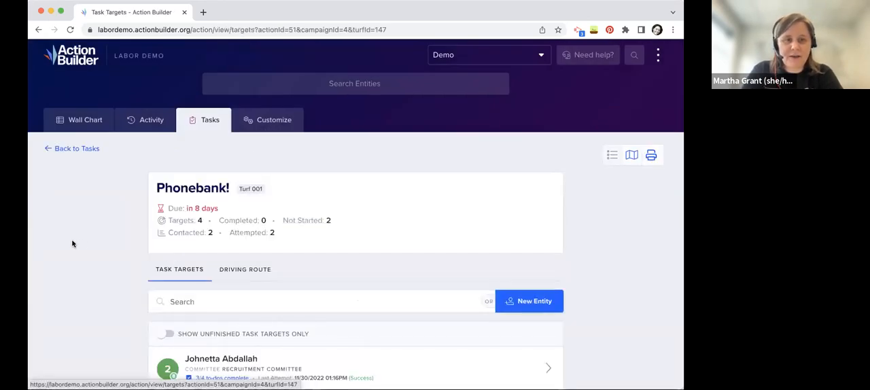
scroll(100, 249, down, 2)
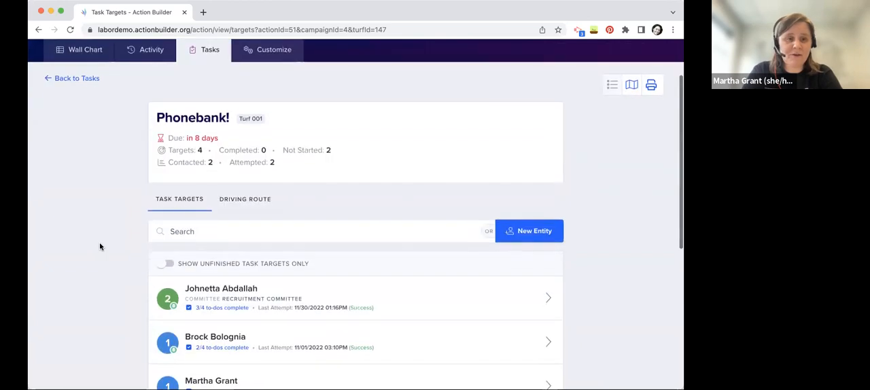
scroll(88, 255, down, 2)
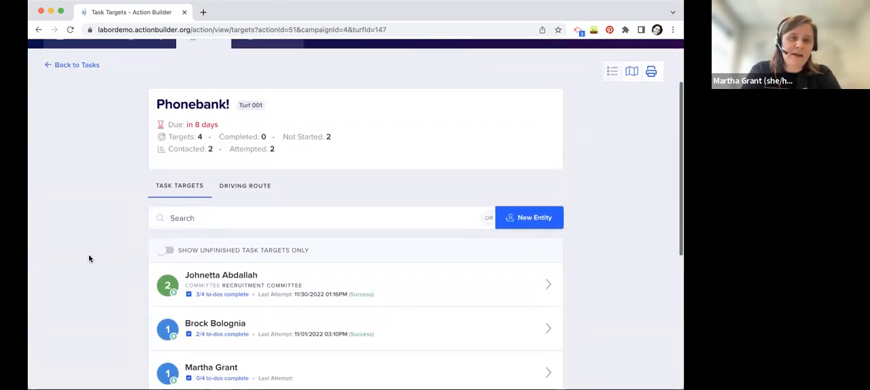
click(303, 249)
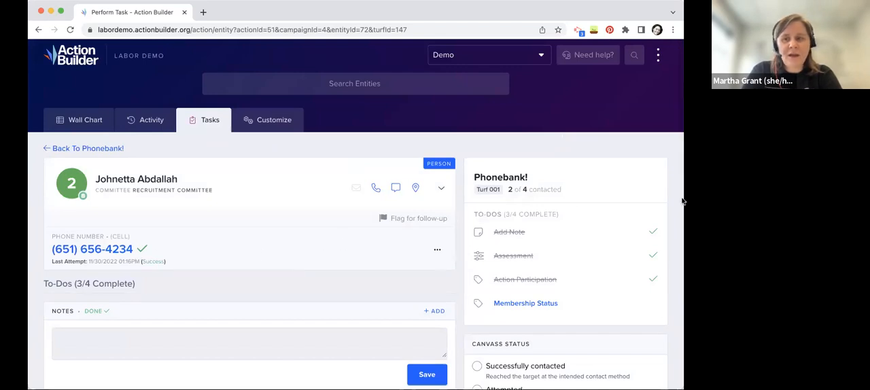
drag(684, 248, 502, 249)
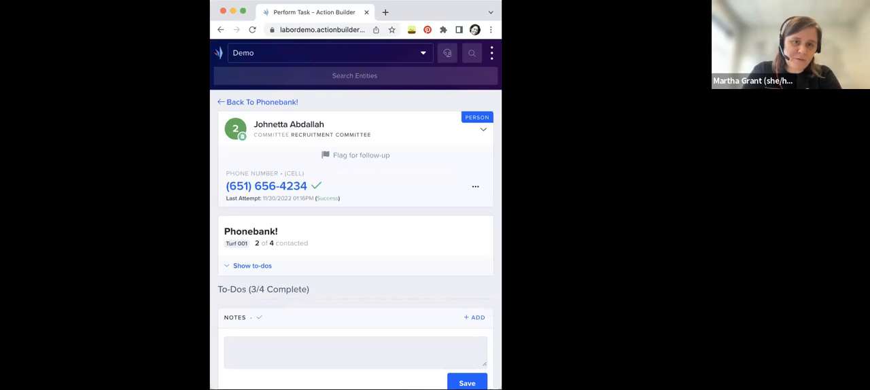
drag(502, 249, 694, 248)
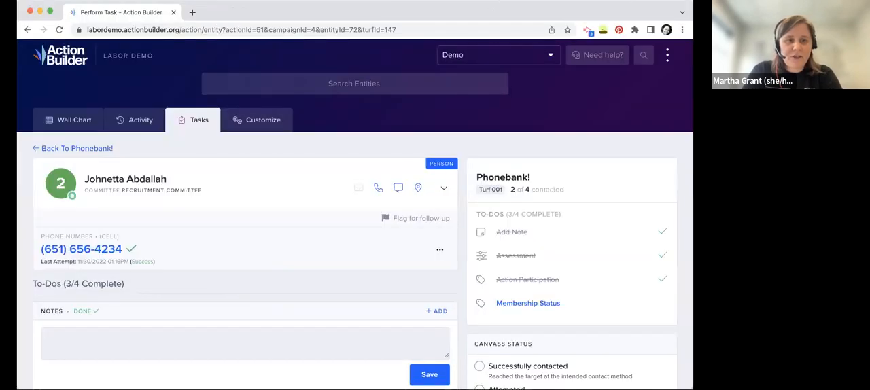
Look through the target's phone number and the to-dos for notes, assessment, action participation and membership status
scroll(217, 271, down, 1)
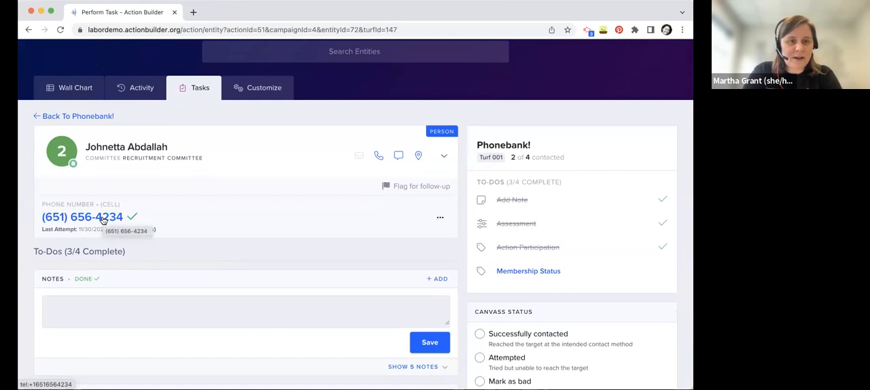
scroll(224, 208, down, 2)
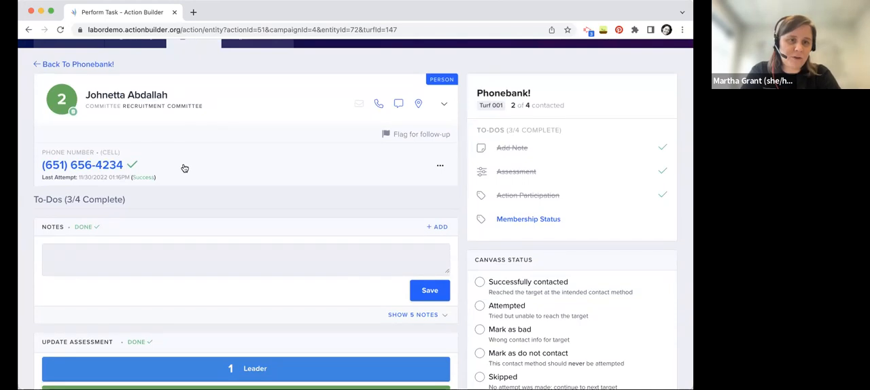
scroll(183, 166, down, 2)
click(107, 196)
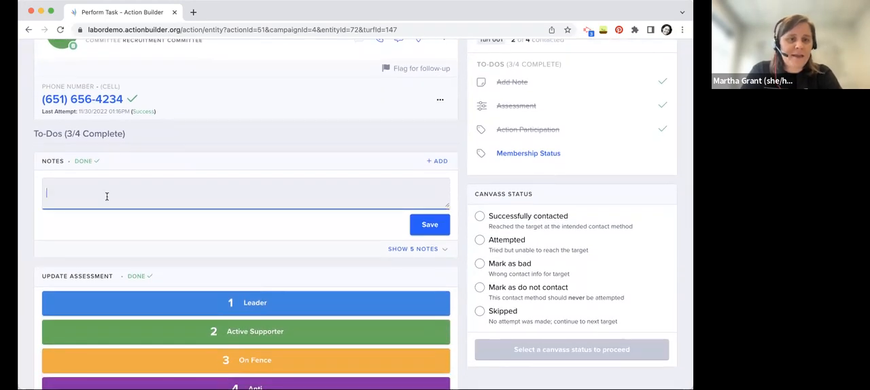
scroll(107, 197, down, 2)
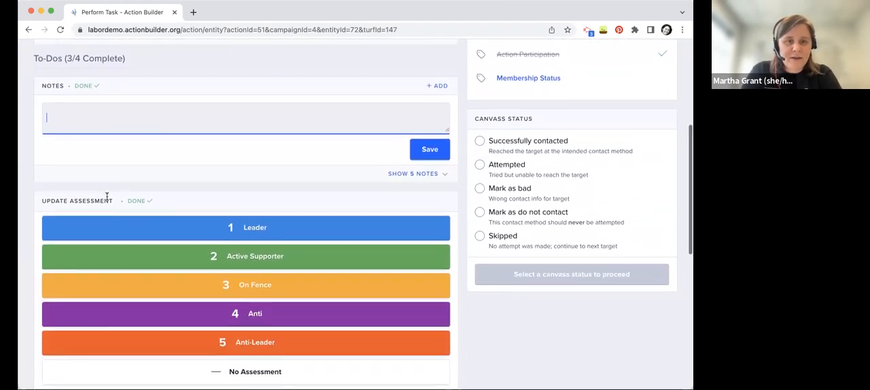
scroll(198, 234, down, 3)
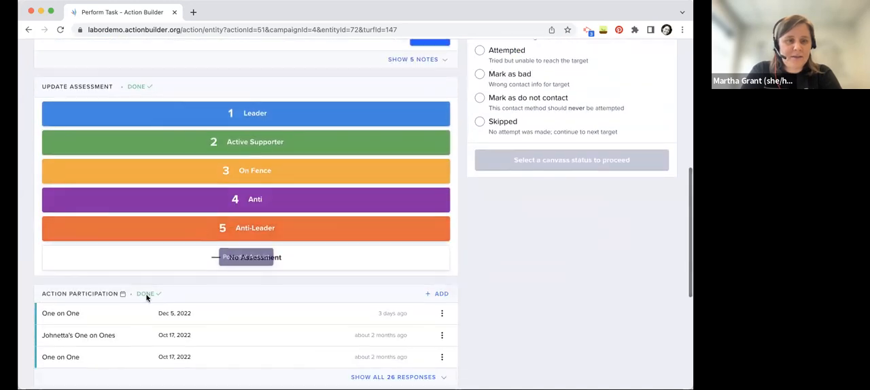
scroll(170, 262, down, 2)
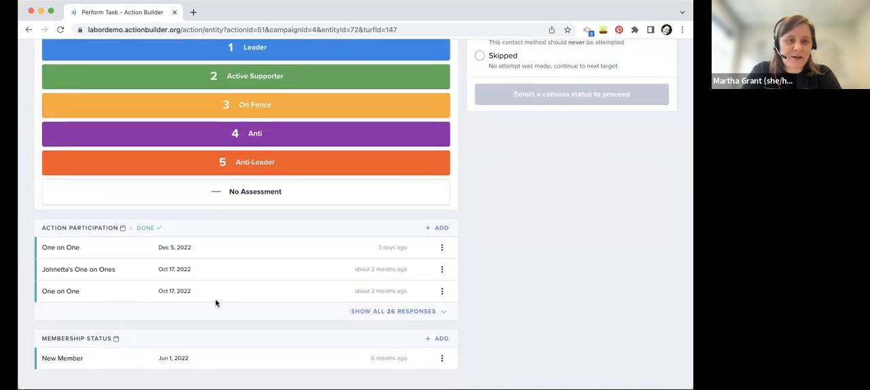
scroll(216, 303, down, 2)
scroll(260, 255, up, 3)
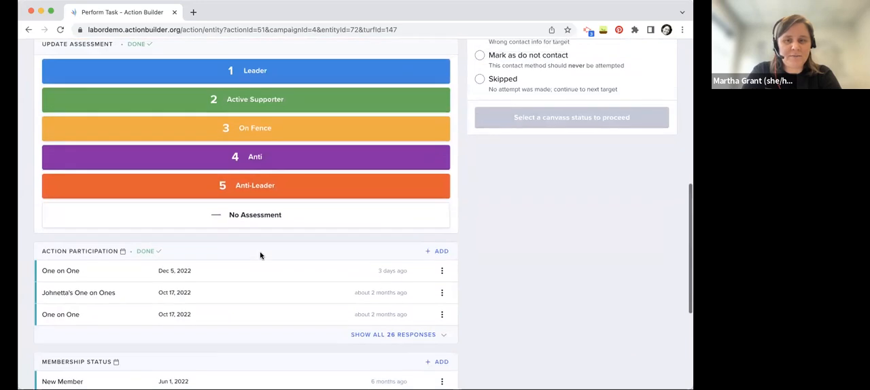
scroll(260, 254, up, 8)
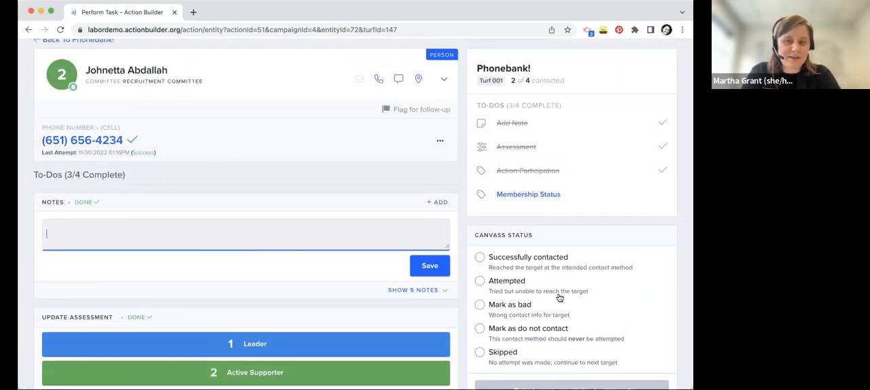
Try the canvass statuses Attempted, Mark as do not contact, Mark as bad and Skipped for the target, ending on Successfully contacted without submitting
click(512, 287)
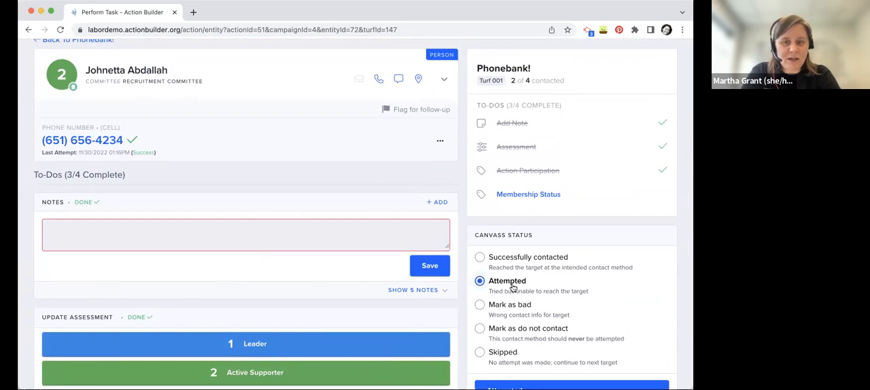
click(538, 262)
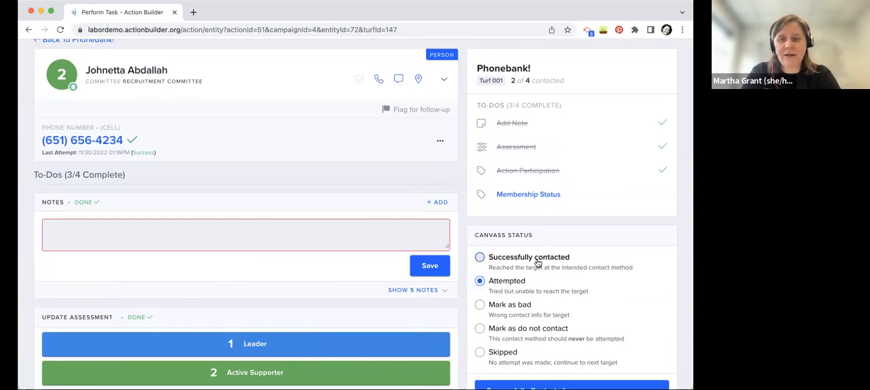
scroll(537, 264, down, 2)
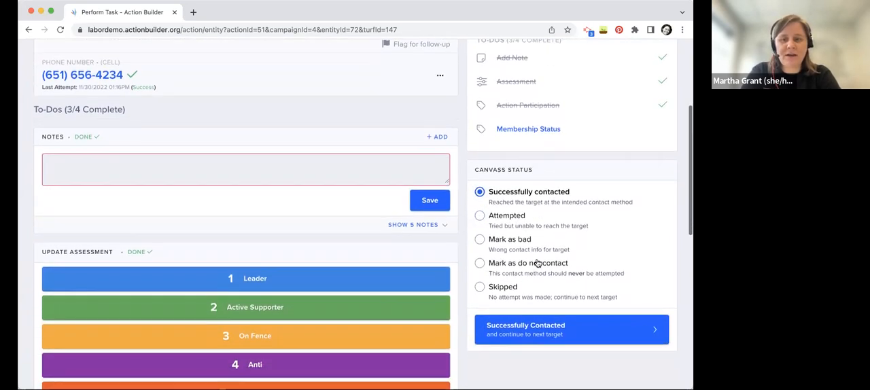
click(521, 267)
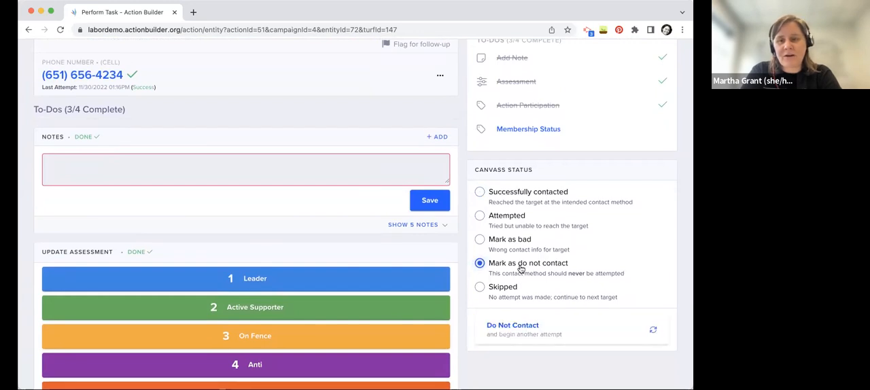
click(521, 250)
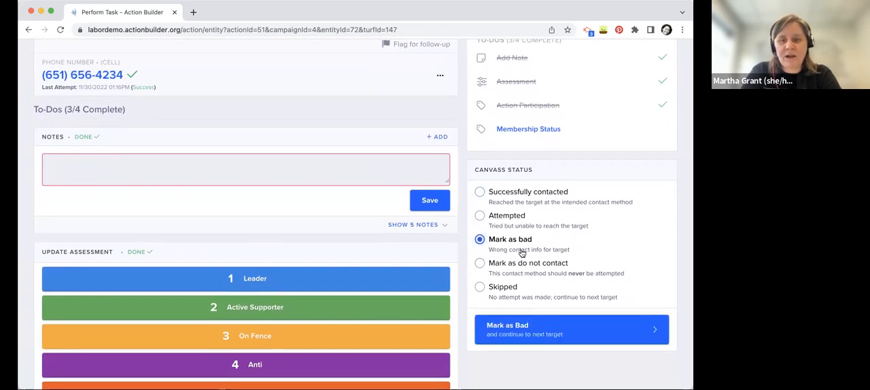
click(517, 274)
click(513, 298)
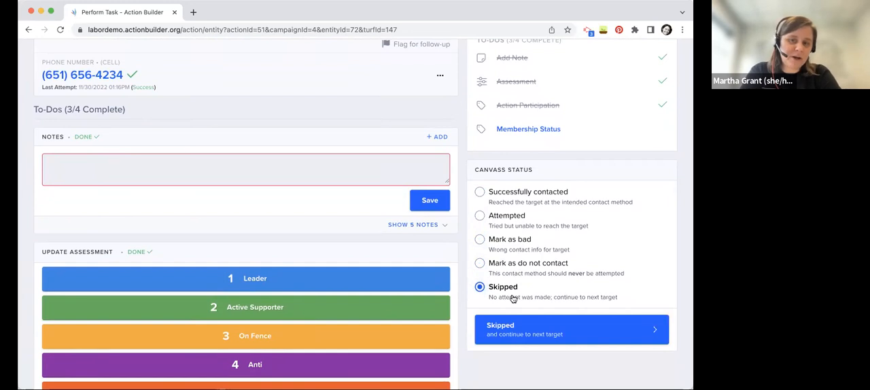
click(529, 193)
Leave the Phonebank! target, return to the task list and show the tasks available to manage
scroll(529, 192, up, 2)
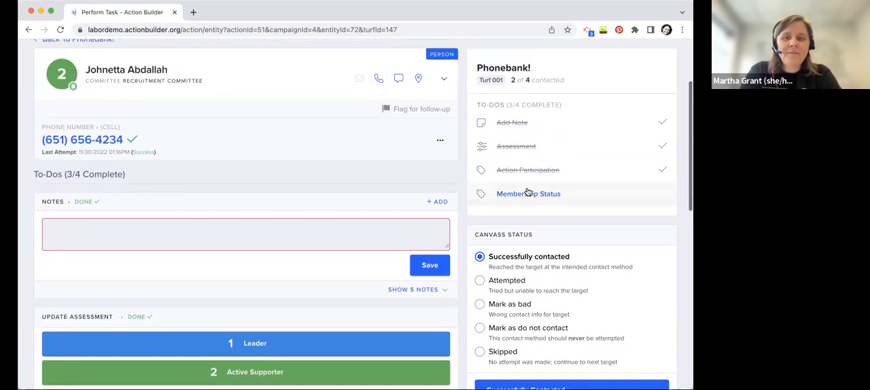
scroll(528, 192, up, 1)
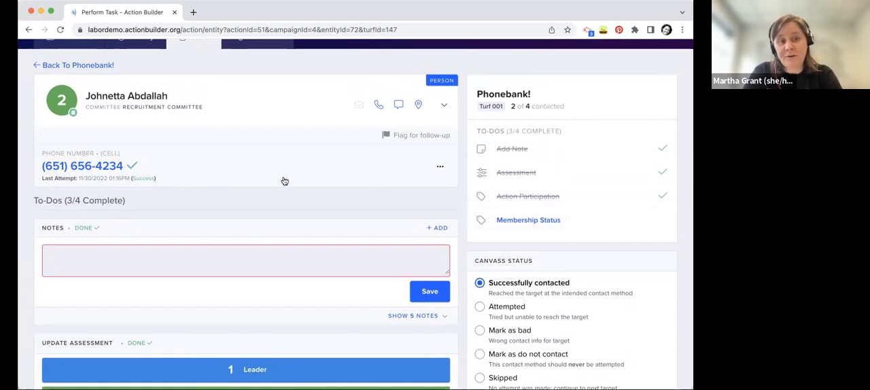
scroll(285, 181, up, 1)
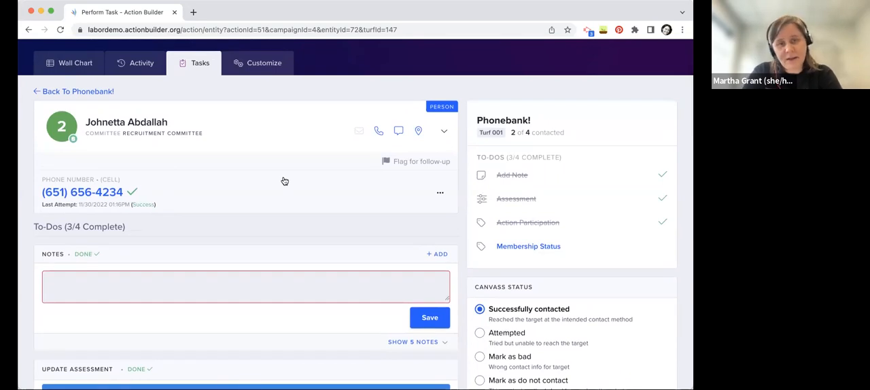
scroll(285, 181, up, 1)
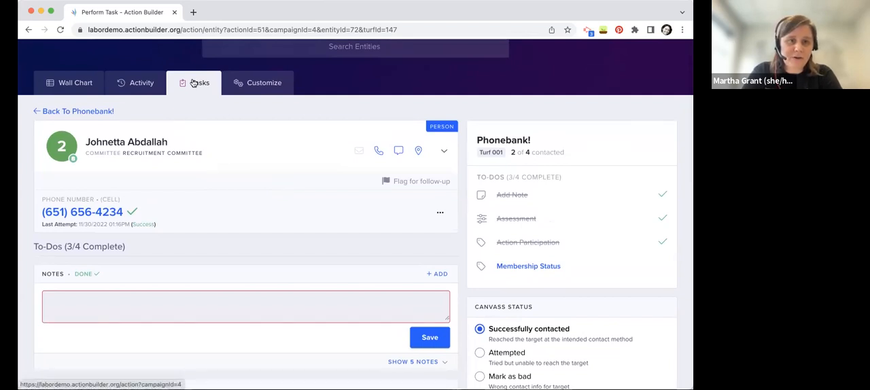
click(96, 112)
click(74, 147)
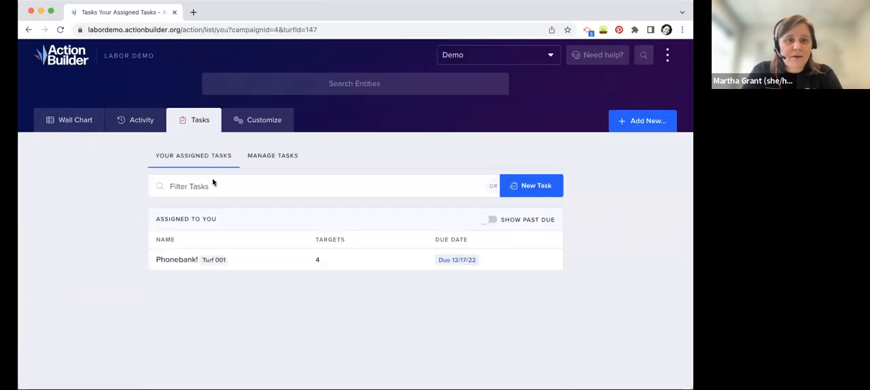
click(280, 157)
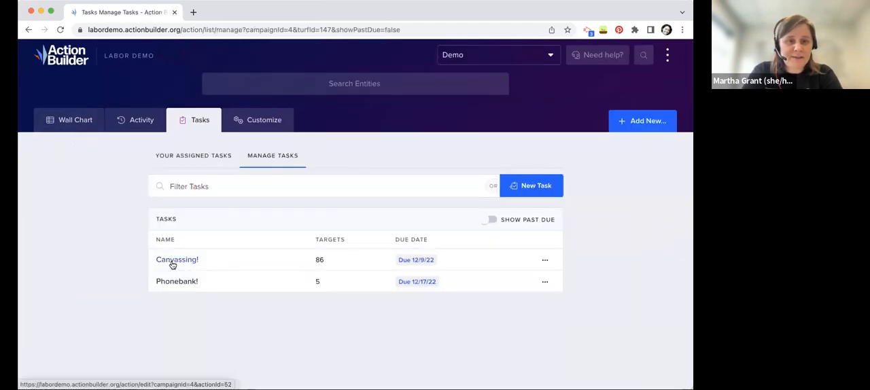
Open the Canvassing! task and look through its details, progress, to-dos, universe and turf options
click(172, 265)
scroll(509, 243, down, 1)
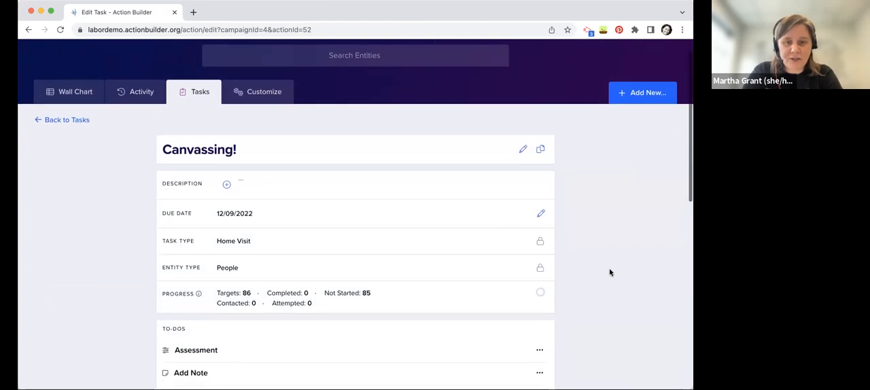
scroll(610, 273, down, 1)
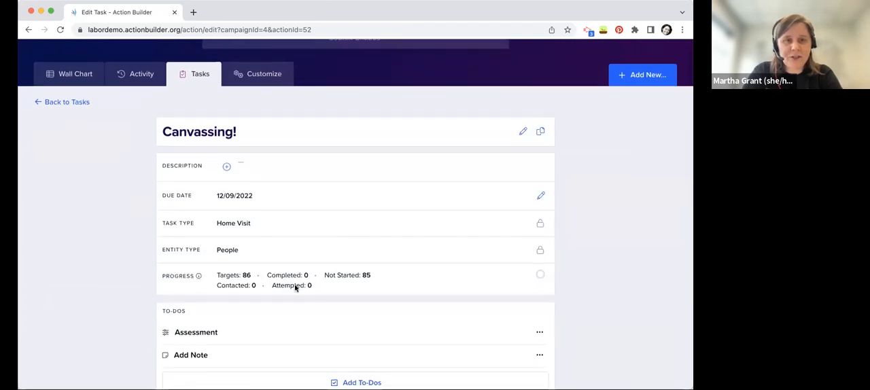
scroll(265, 286, down, 3)
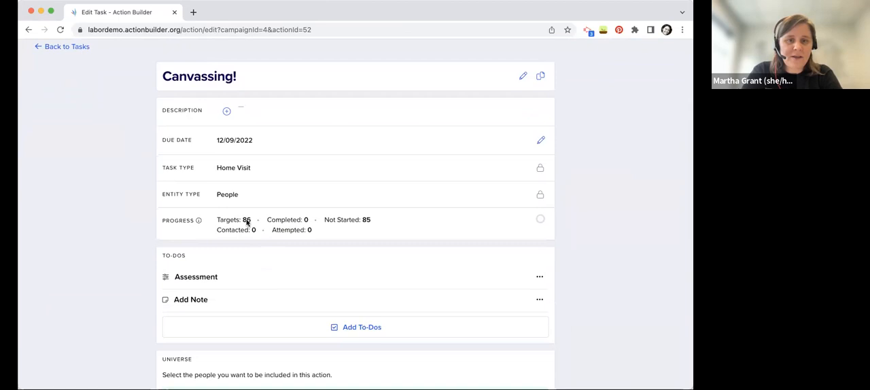
scroll(612, 262, down, 2)
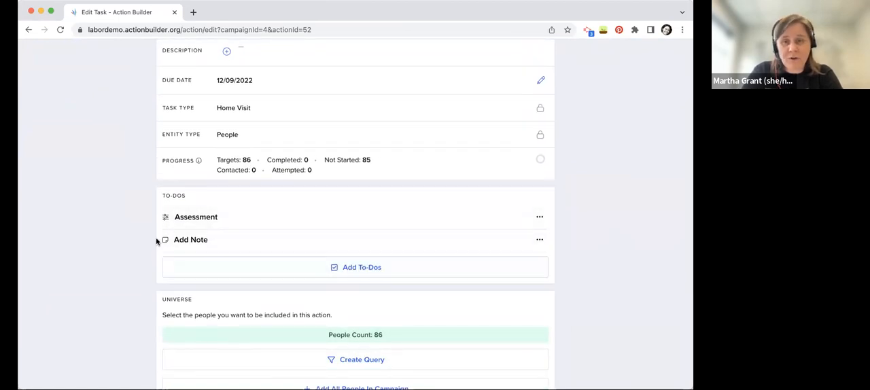
scroll(611, 297, down, 3)
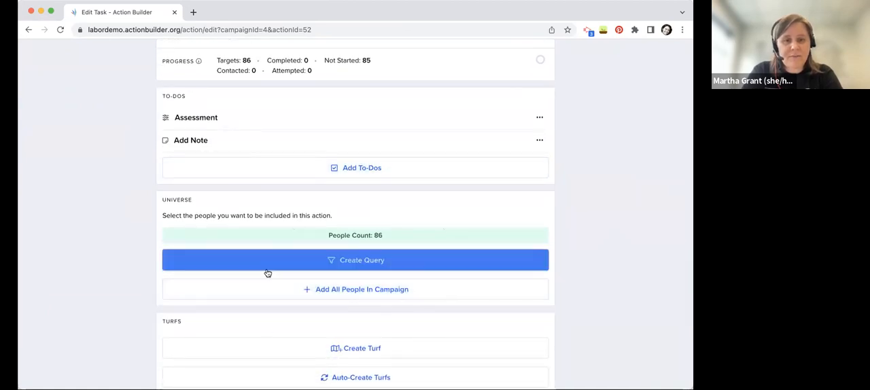
scroll(599, 273, down, 2)
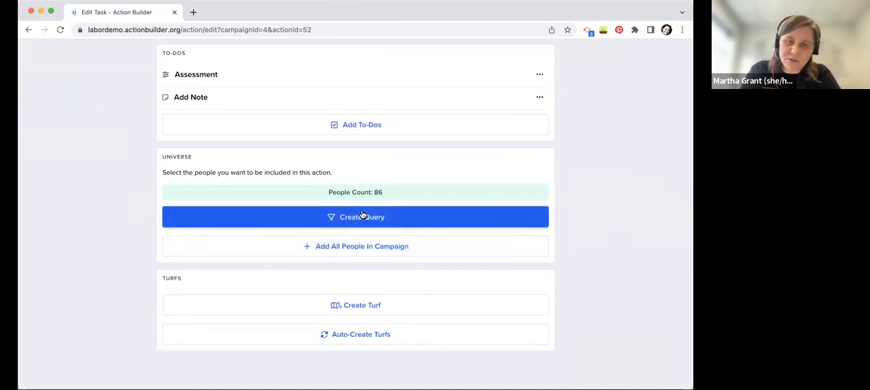
scroll(558, 279, down, 2)
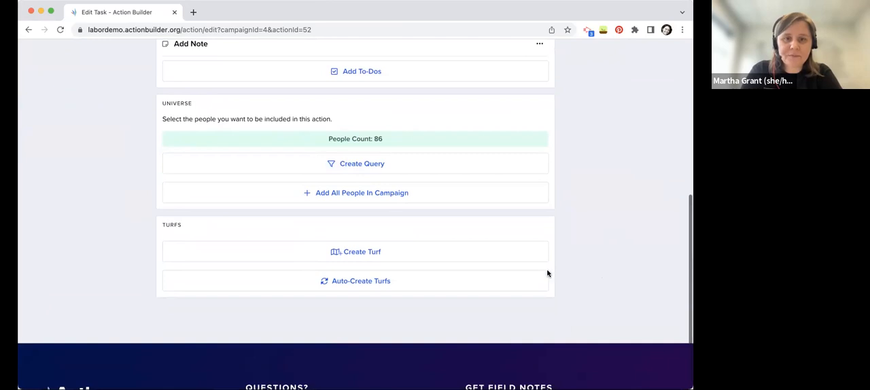
Narrow the task's universe with a query that adds a complex filter to the Has Address condition, and apply it
click(364, 163)
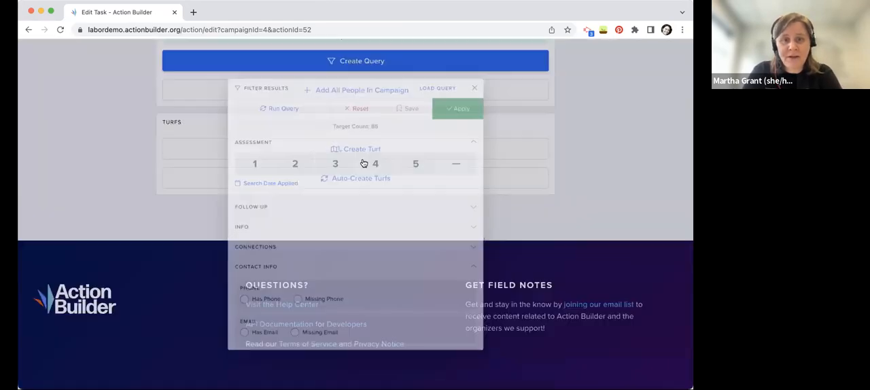
scroll(346, 301, down, 5)
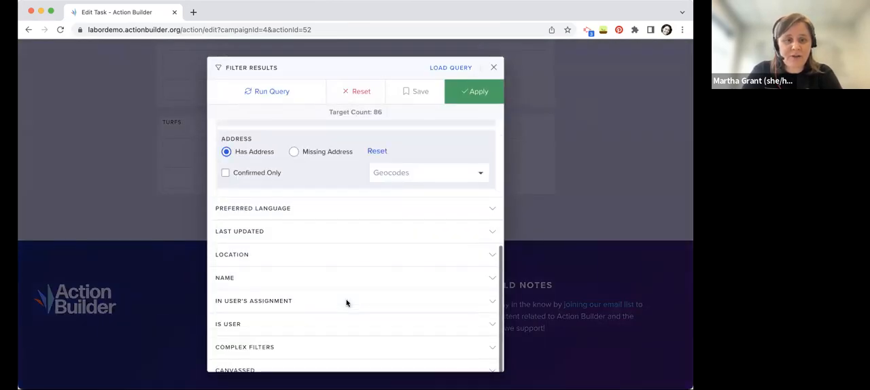
click(283, 339)
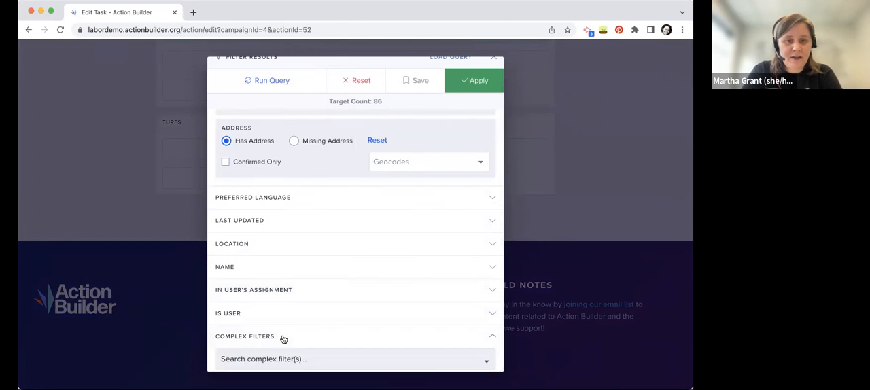
click(307, 361)
click(297, 238)
click(481, 85)
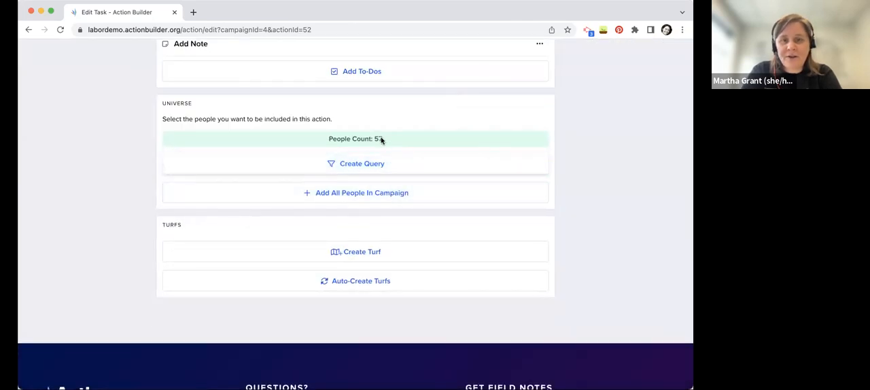
Auto-create the task's turfs by field response, using the Committee field
scroll(588, 197, down, 1)
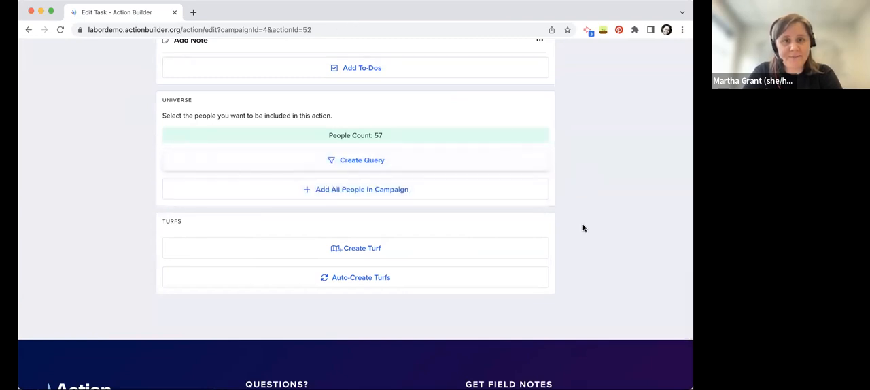
click(313, 279)
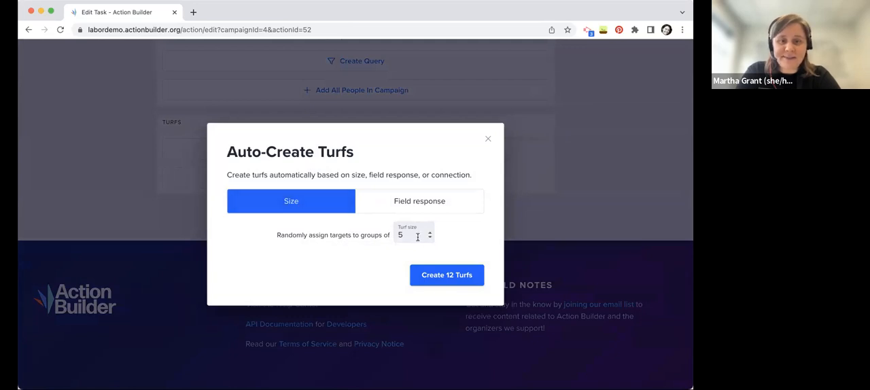
click(416, 199)
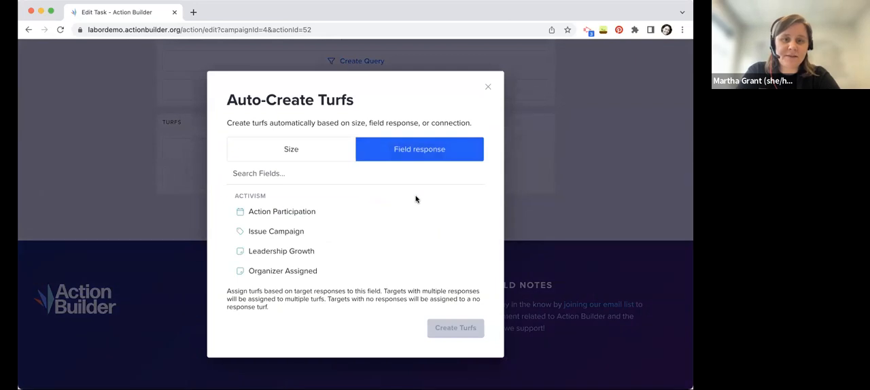
scroll(287, 244, down, 2)
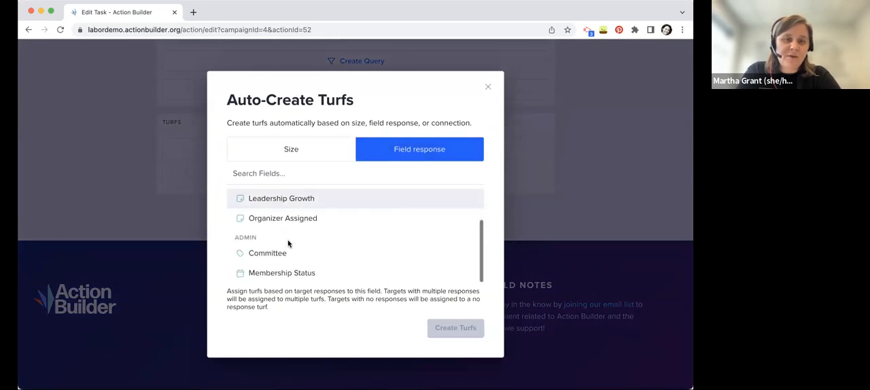
scroll(287, 244, up, 1)
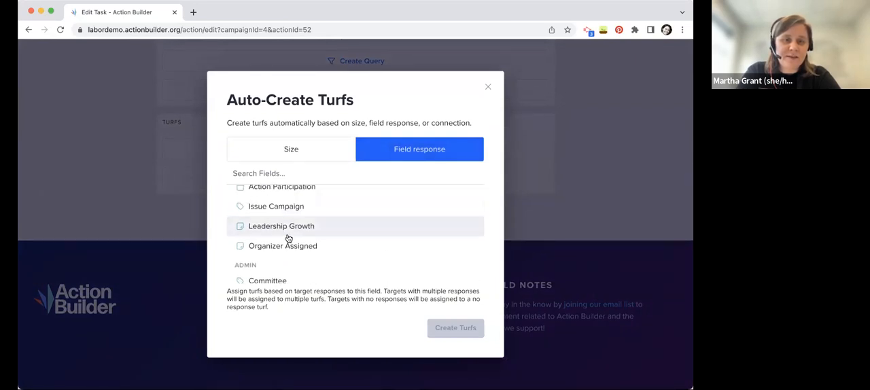
scroll(288, 238, down, 1)
click(272, 253)
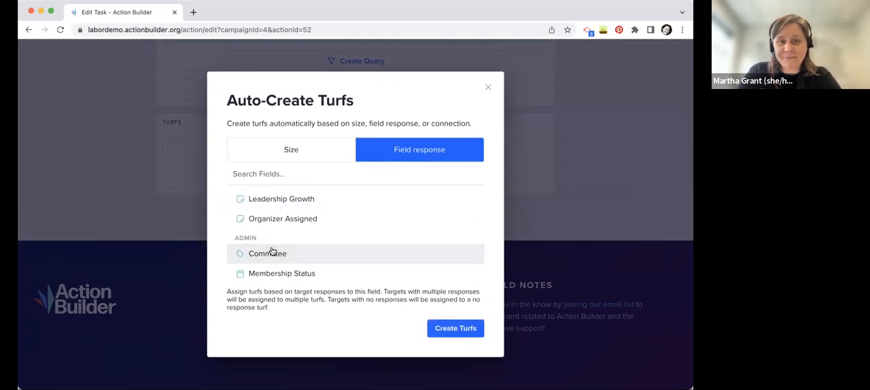
click(469, 329)
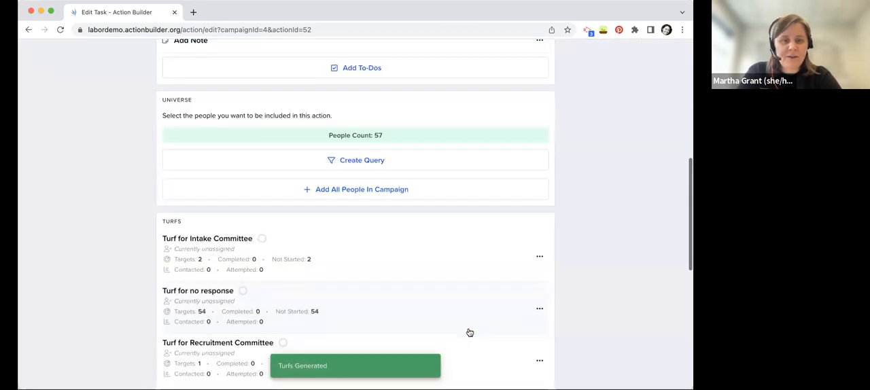
Review the generated turfs and assign the Turf for Intake Committee to Action Builder Support
scroll(577, 260, down, 3)
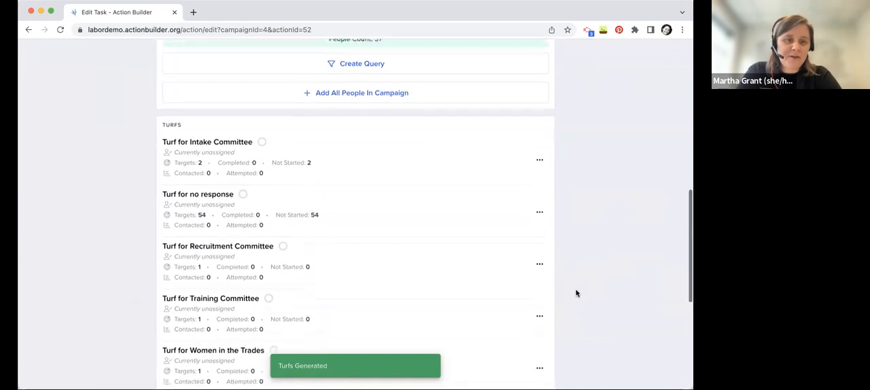
scroll(576, 294, down, 1)
scroll(121, 237, down, 2)
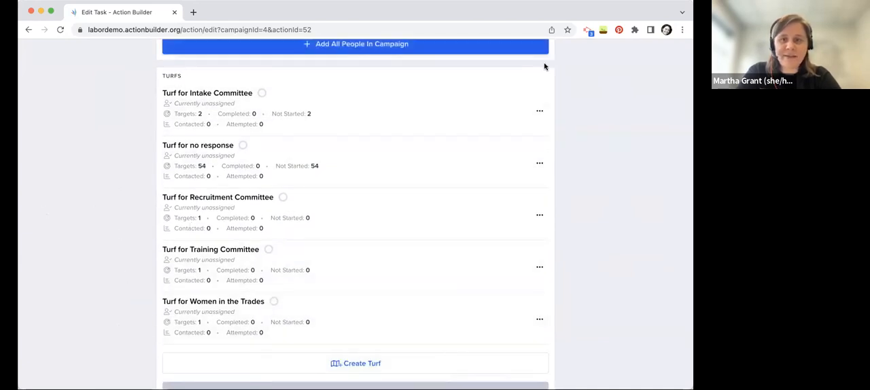
click(544, 113)
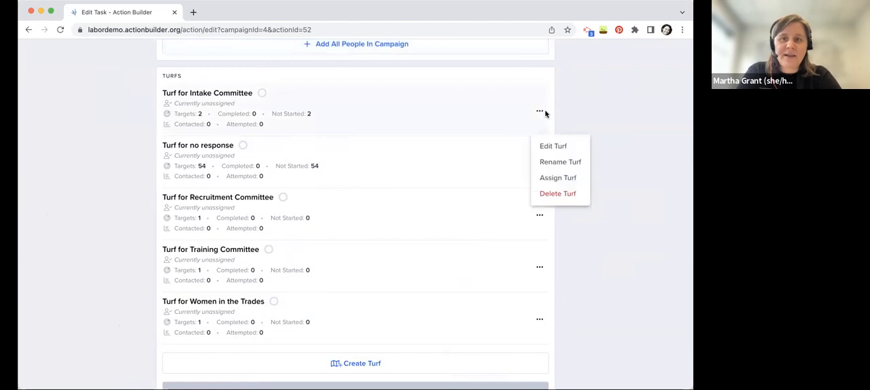
click(571, 180)
click(311, 159)
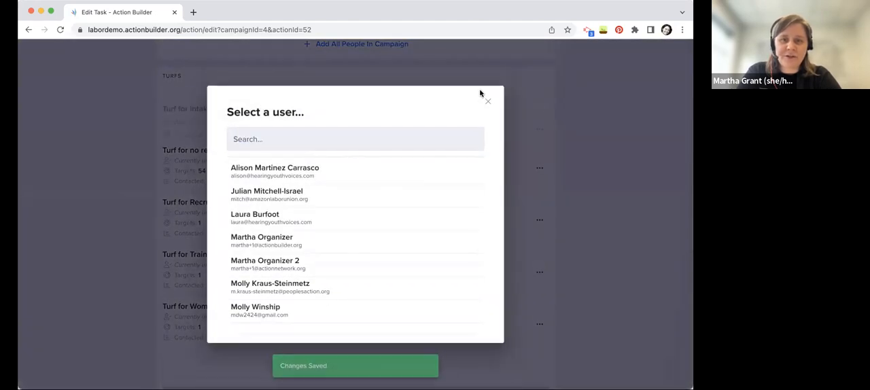
click(488, 101)
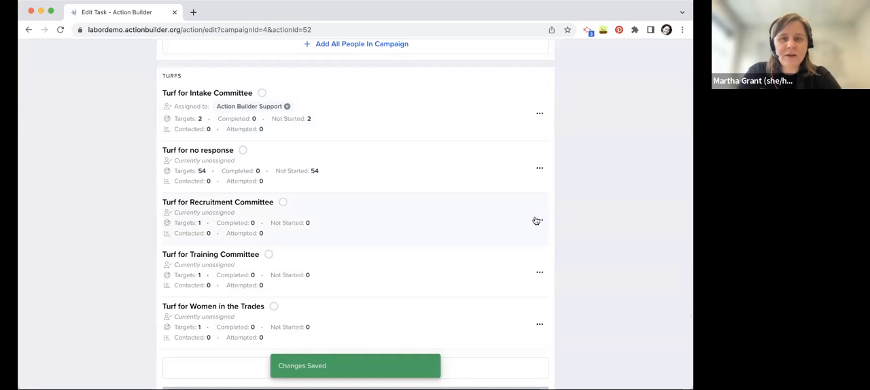
Assign the Turf for no response to Action Builder Support
click(539, 170)
click(552, 234)
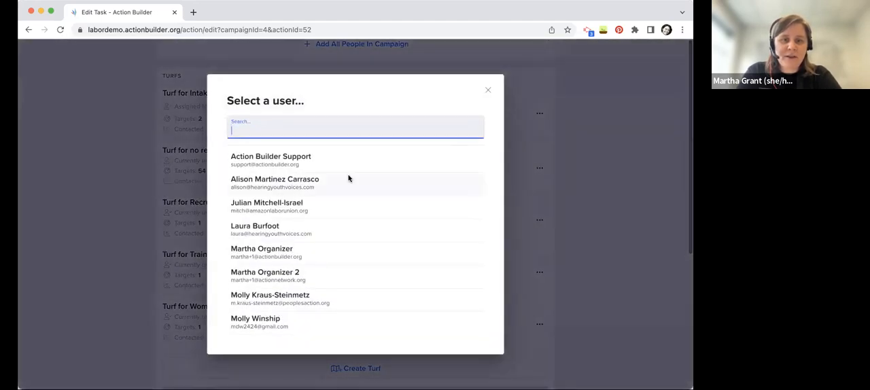
click(352, 160)
click(490, 101)
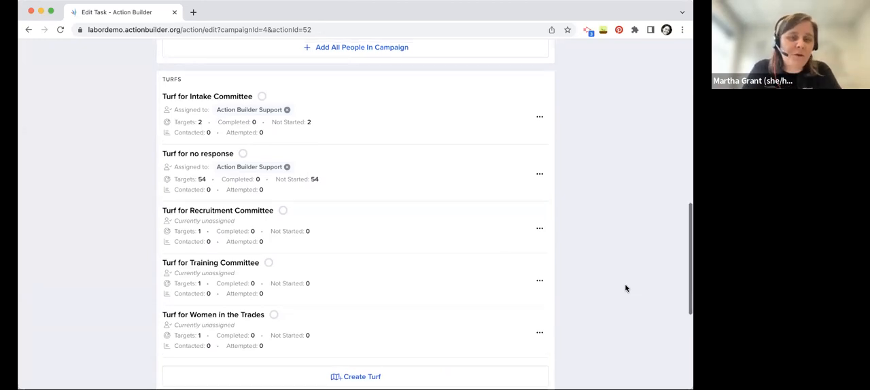
Manually create an additional turf for the Canvassing! task
scroll(626, 288, up, 1)
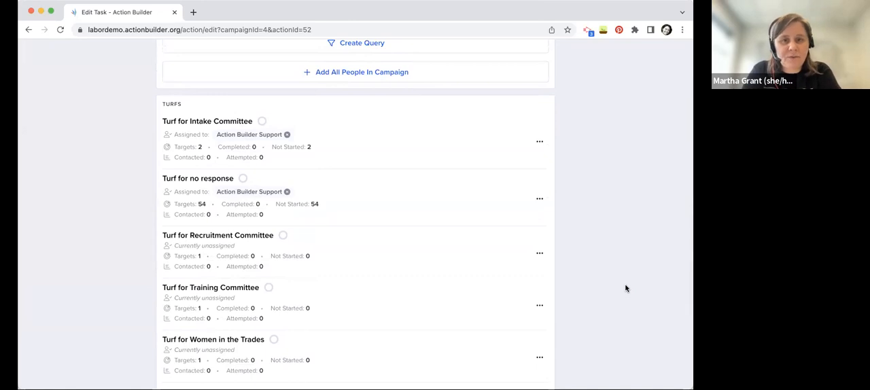
scroll(626, 288, down, 3)
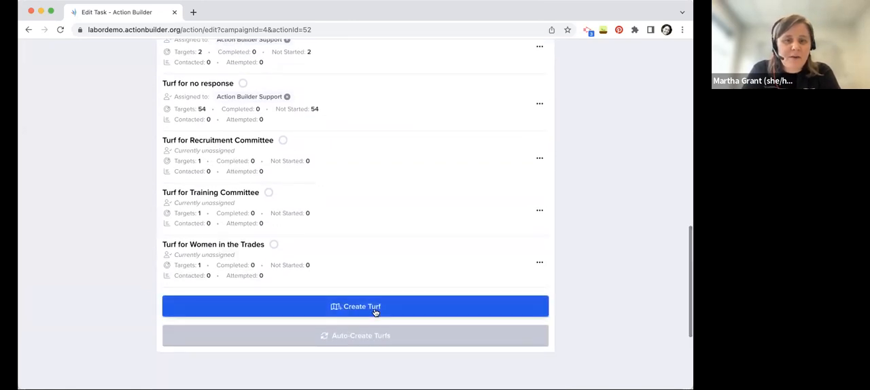
click(374, 313)
scroll(96, 253, down, 3)
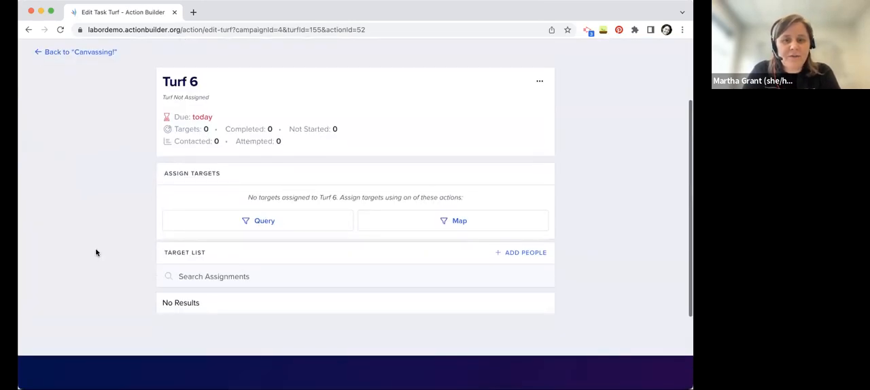
Look at the info responses that can be included in the new turf's target query, and close it without applying
click(266, 228)
click(253, 231)
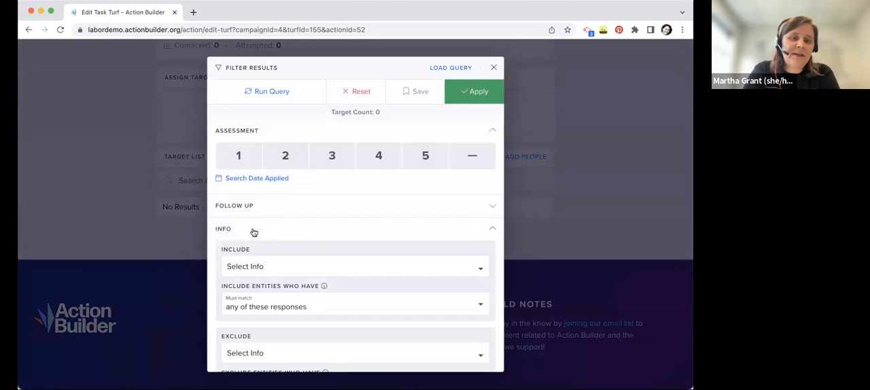
click(269, 268)
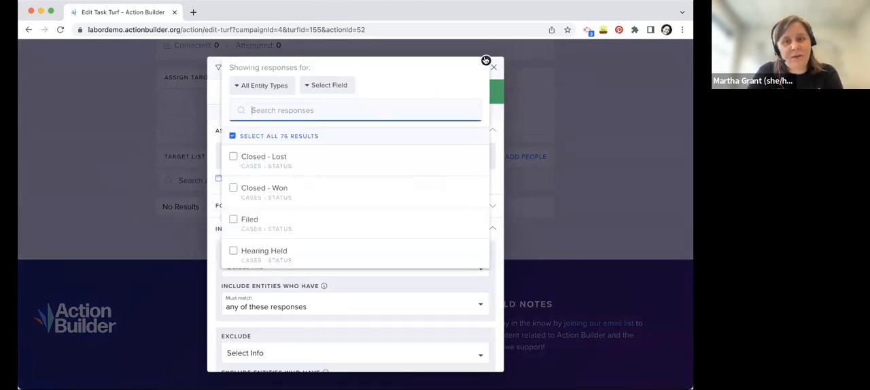
click(486, 60)
click(494, 70)
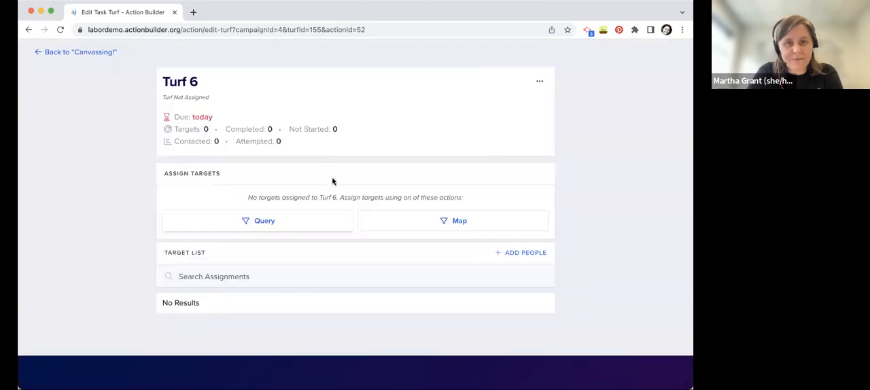
Assign targets to Turf 6 by drawing a map area around Eagan and Inver Grove Heights and applying it
click(429, 216)
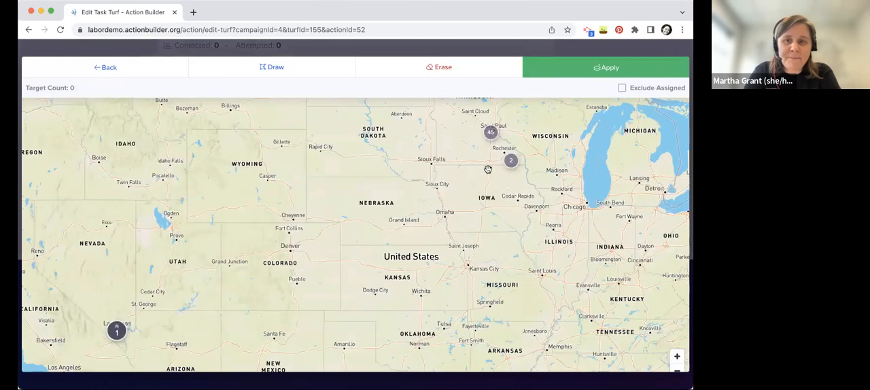
click(507, 174)
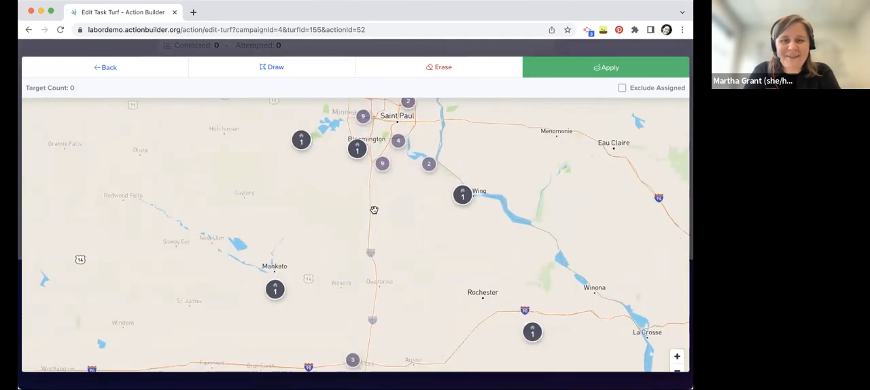
click(351, 203)
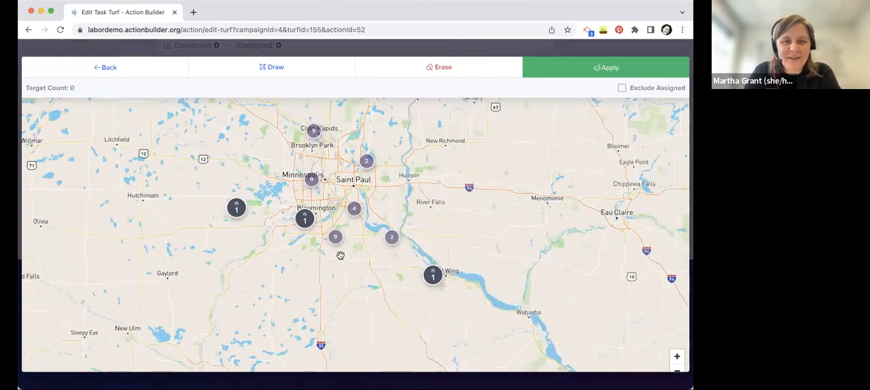
drag(342, 164, 340, 96)
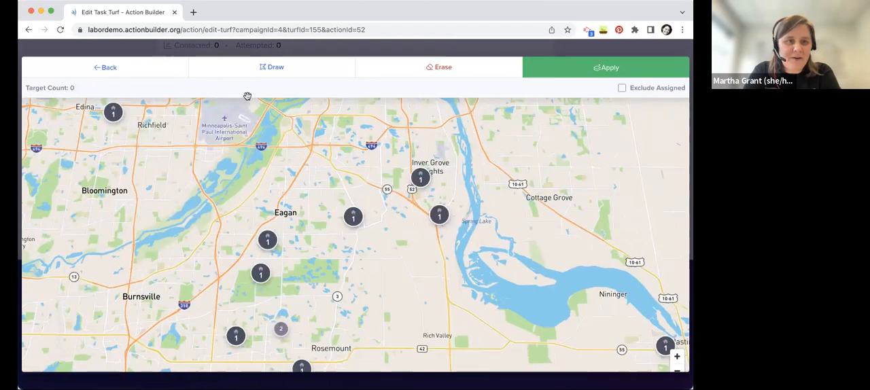
click(238, 73)
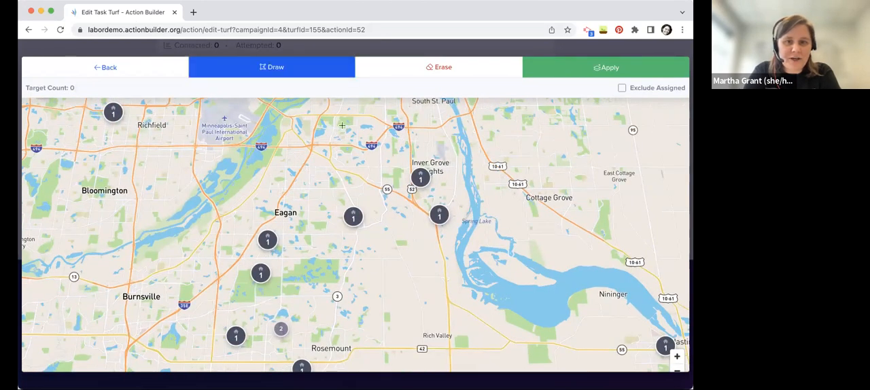
click(180, 301)
click(360, 304)
click(527, 198)
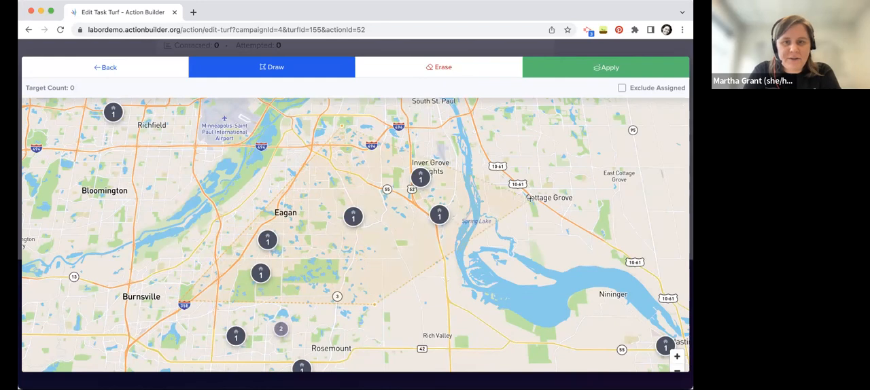
click(343, 129)
click(578, 62)
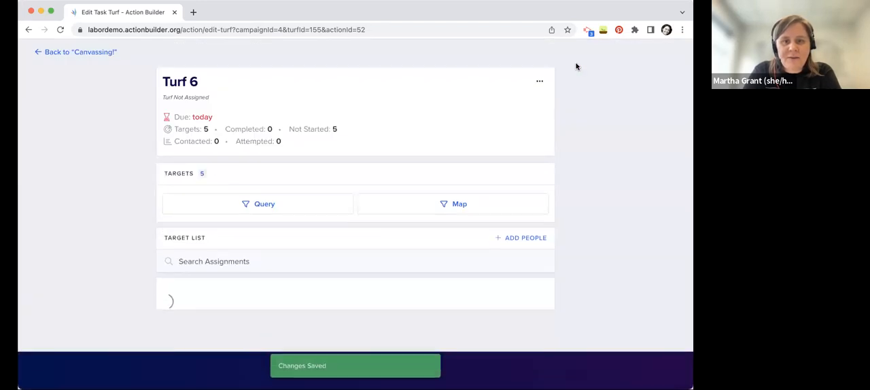
Add one specific person from Champlin, MN to Turf 6's target list by searching for their first name
scroll(544, 218, down, 1)
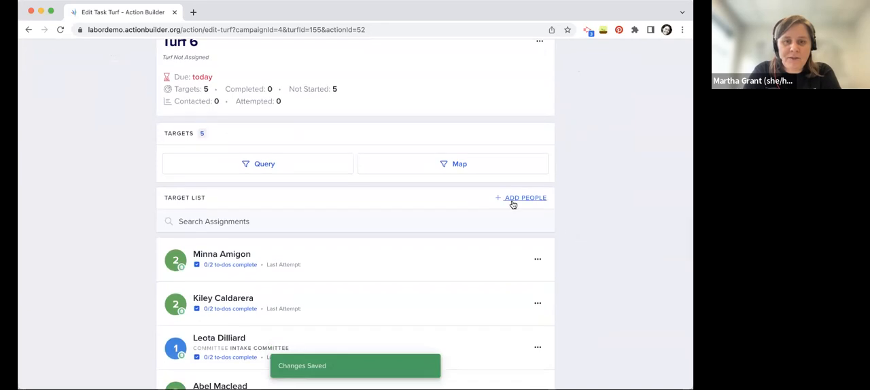
click(511, 198)
text(johnetta)
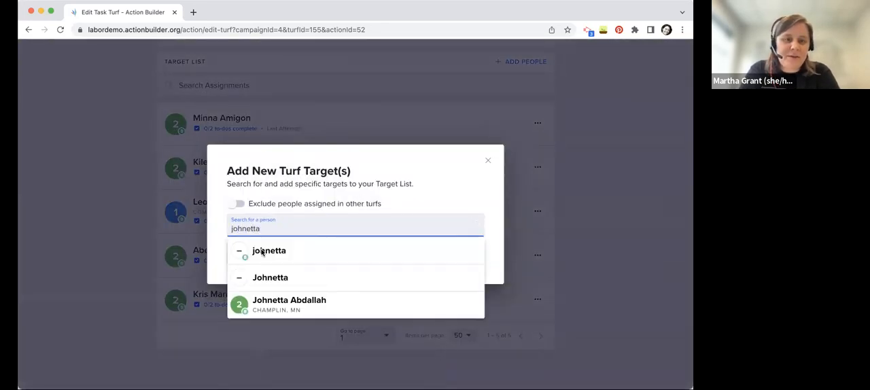
click(259, 301)
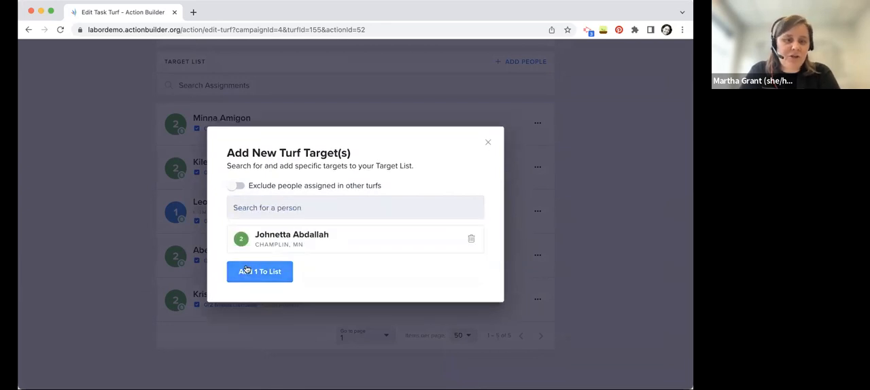
click(246, 271)
scroll(97, 224, down, 5)
scroll(97, 224, up, 3)
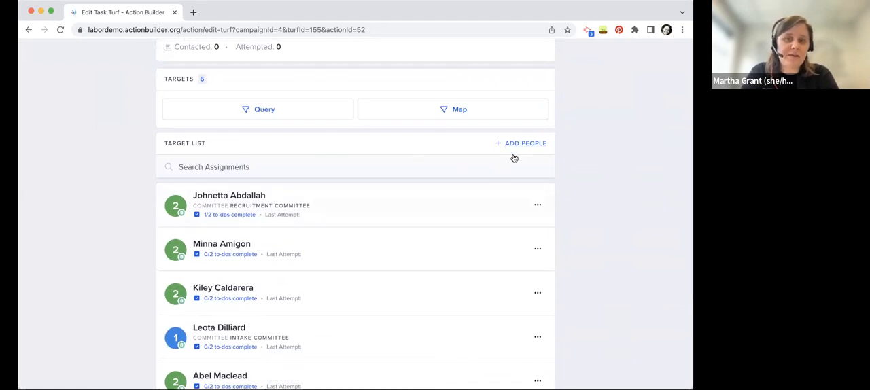
Look at how Turf 6's target query can filter by connections to a specific person, and close it without applying
scroll(97, 185, up, 1)
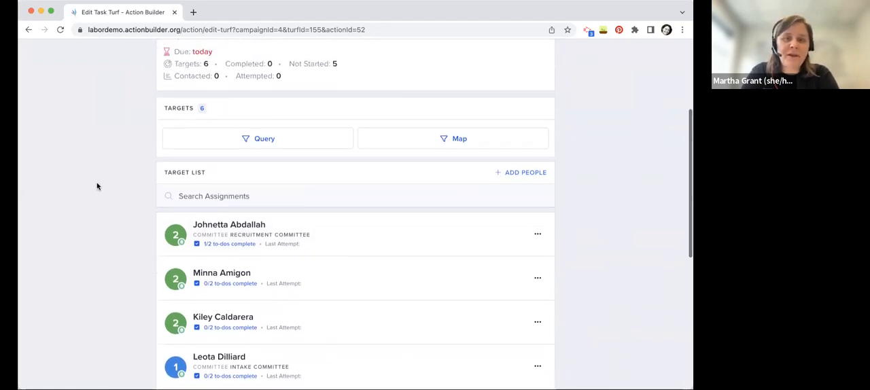
click(267, 138)
click(288, 253)
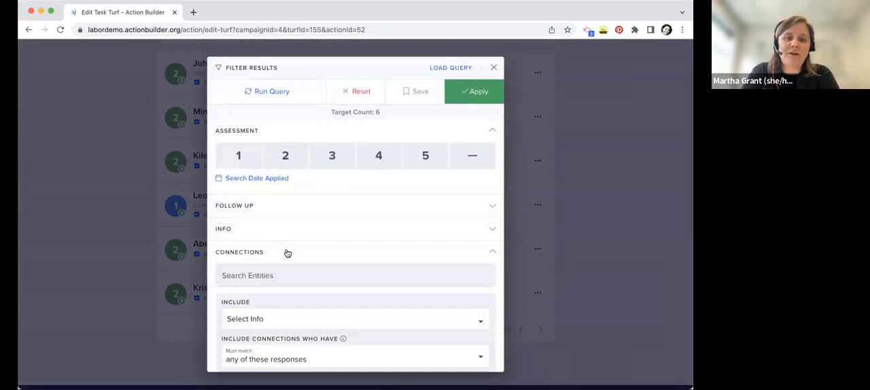
scroll(288, 253, down, 3)
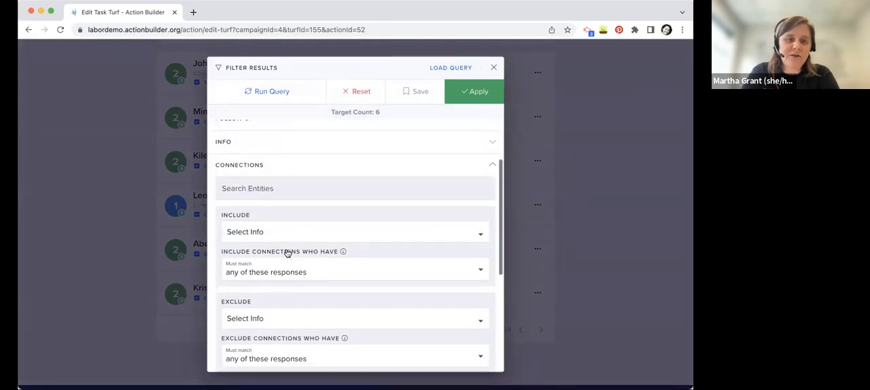
click(265, 187)
text(johnetta)
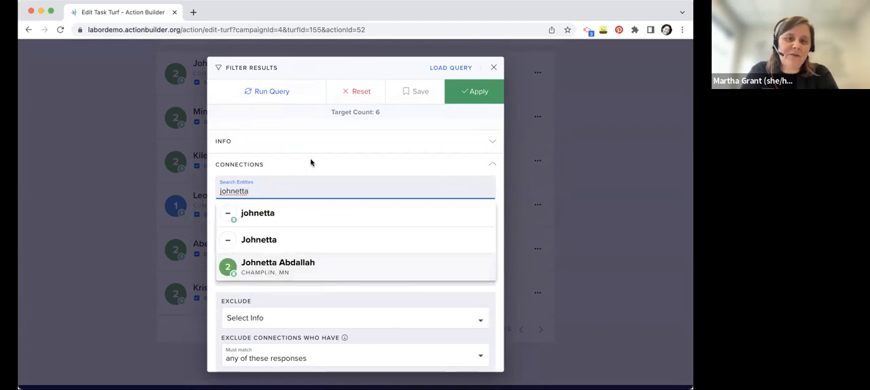
click(493, 64)
scroll(128, 120, up, 5)
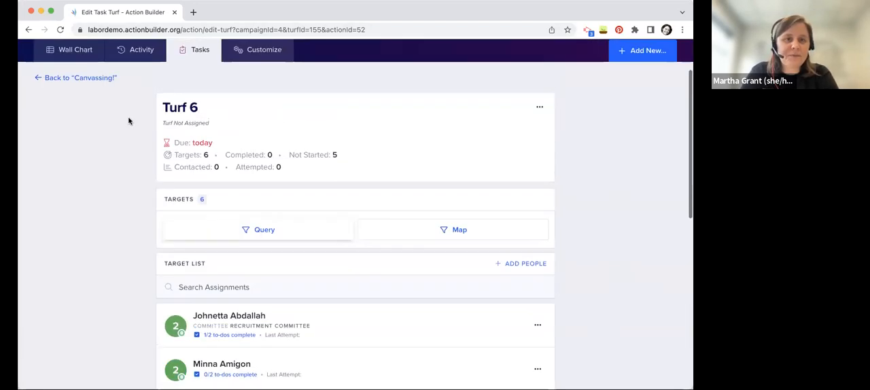
Leave the turf and the Canvassing! task, and review the Demo campaign's general customization settings
click(91, 102)
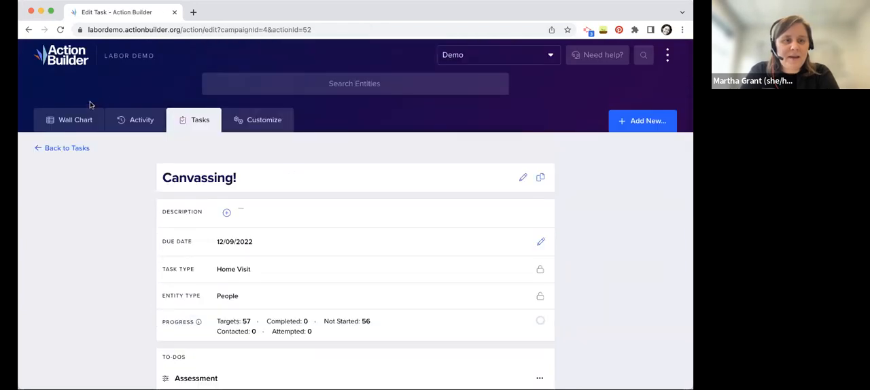
click(281, 120)
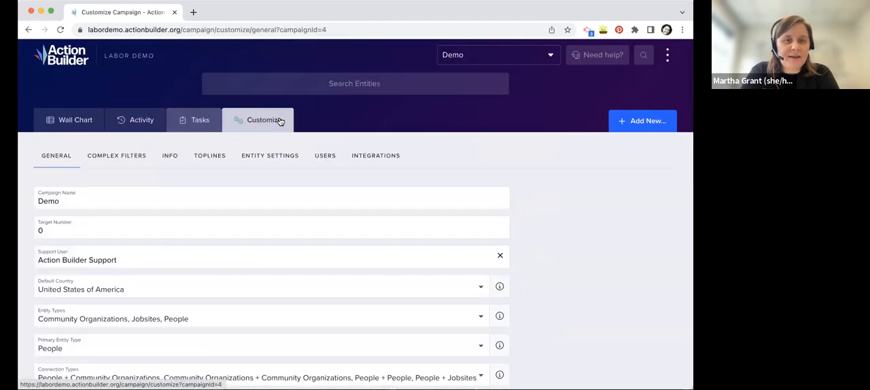
scroll(538, 242, down, 1)
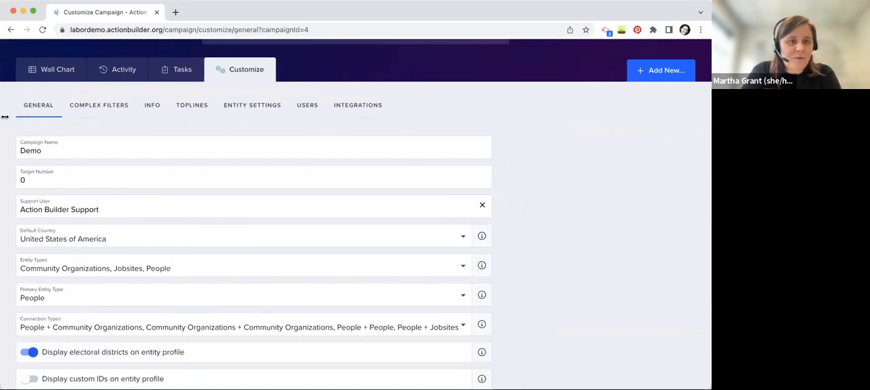
scroll(554, 251, down, 1)
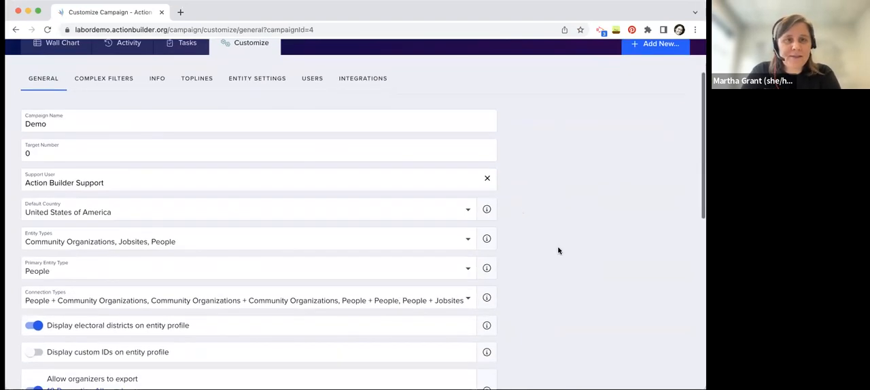
scroll(558, 251, up, 2)
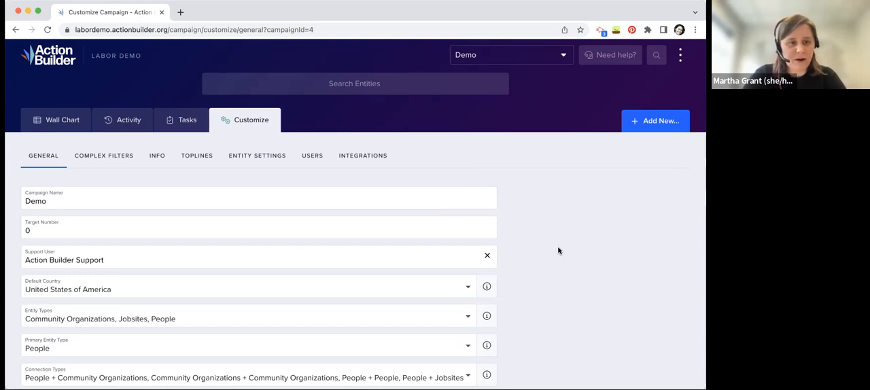
Look through the entity types available for the campaign, and close the list without changing the selection
scroll(557, 251, down, 3)
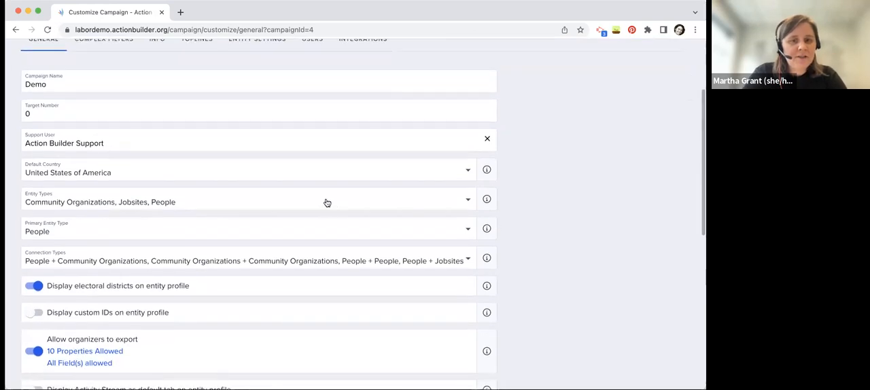
click(353, 205)
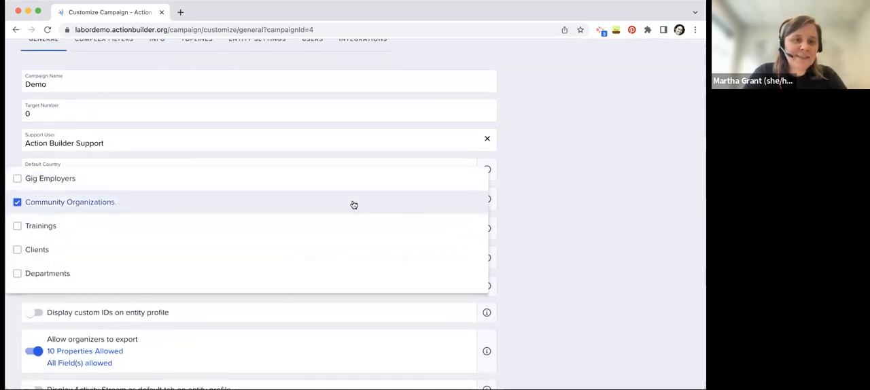
scroll(353, 202, up, 2)
scroll(343, 217, down, 5)
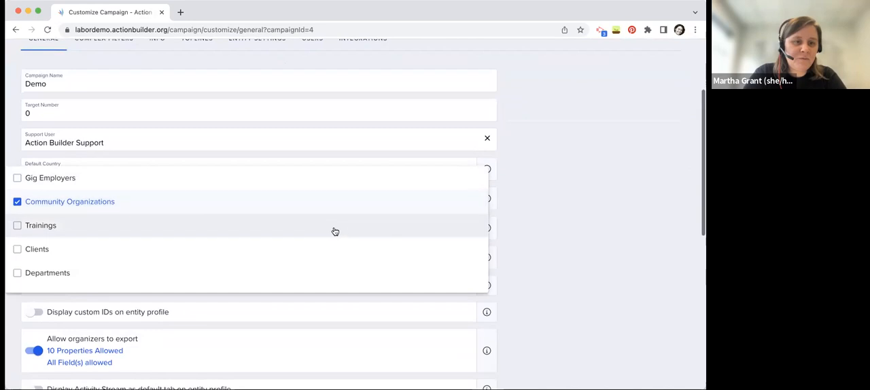
scroll(335, 234, down, 5)
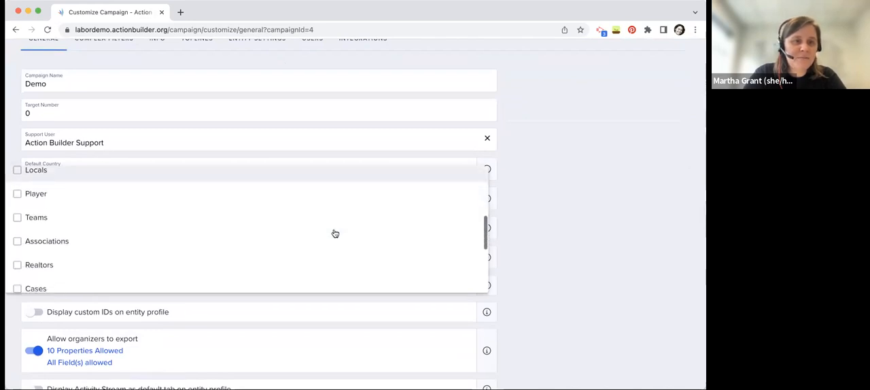
scroll(335, 234, down, 4)
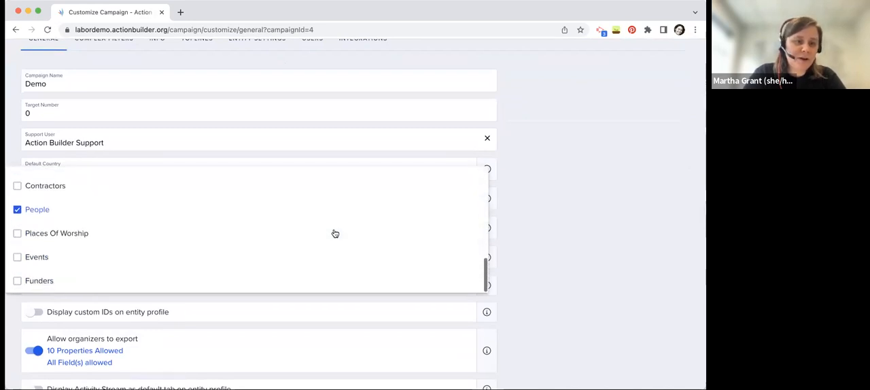
click(613, 262)
Turn off specialized exports for organizers, exclude Tags and Home Address from the exportable fields, and save the export settings
scroll(612, 258, down, 3)
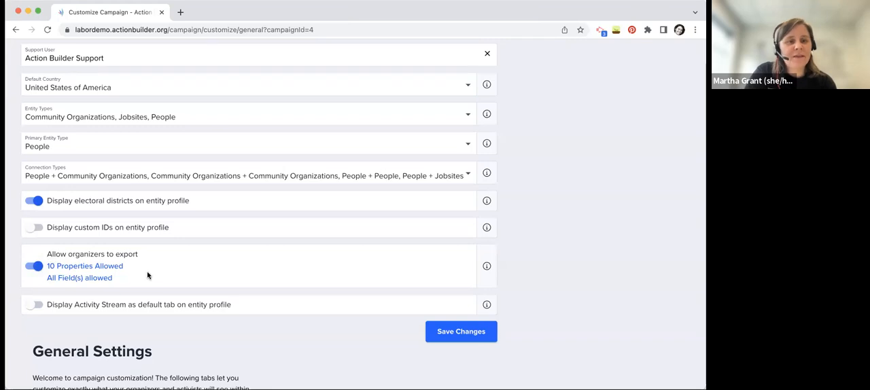
click(102, 266)
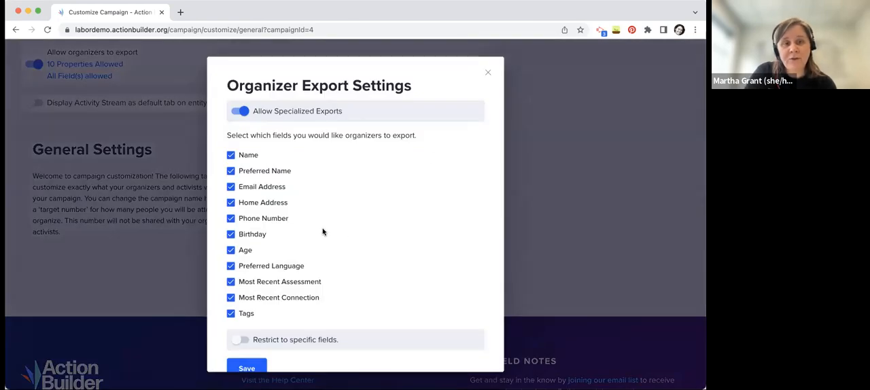
scroll(323, 233, down, 1)
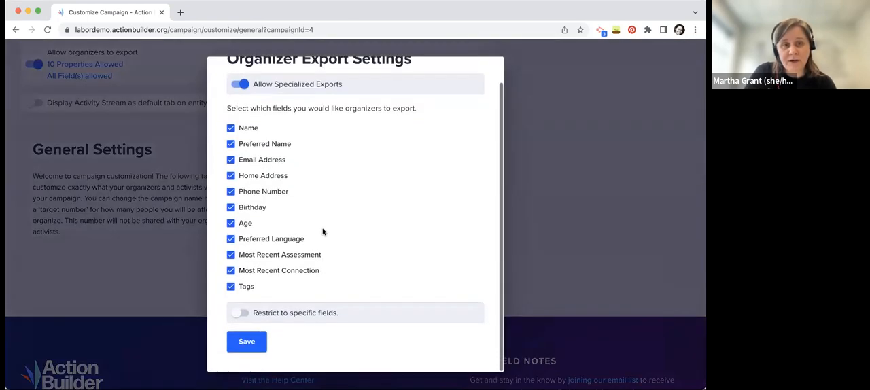
click(286, 88)
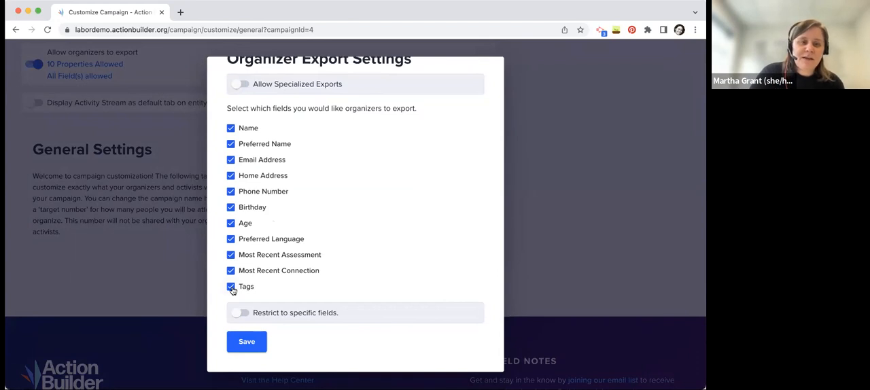
click(231, 287)
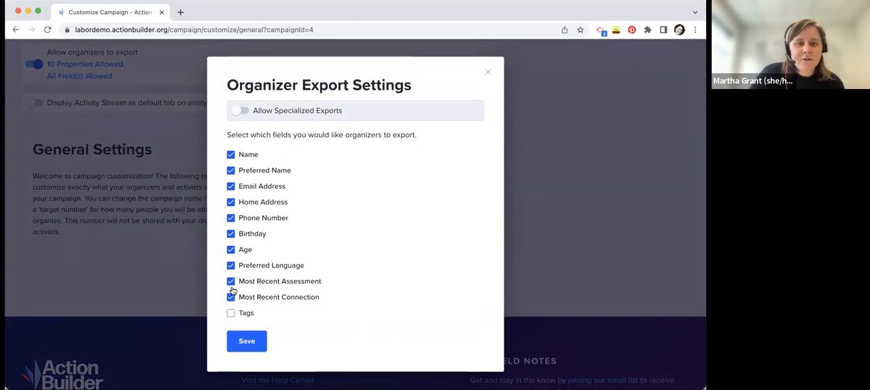
click(232, 202)
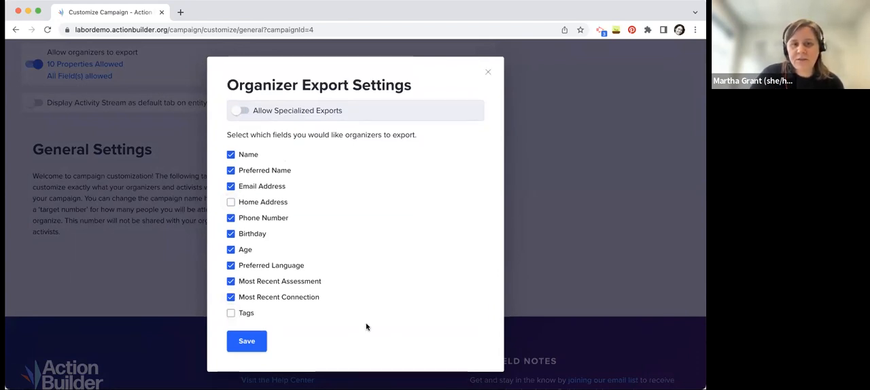
click(249, 344)
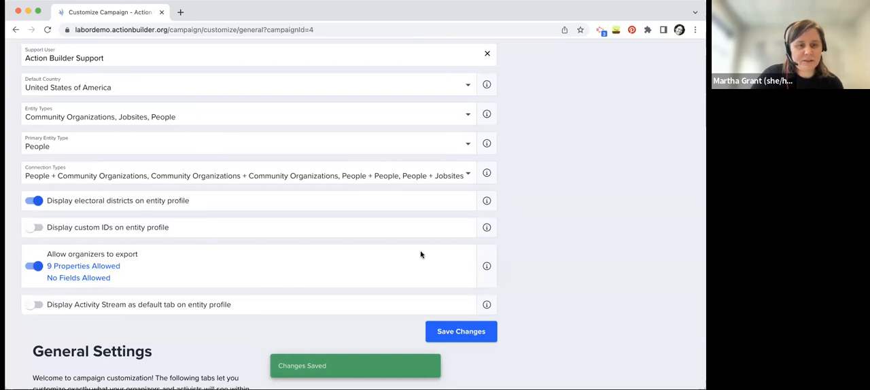
Turn on displaying the Activity Stream as the default tab on entity profiles, and save the general settings
scroll(553, 263, down, 2)
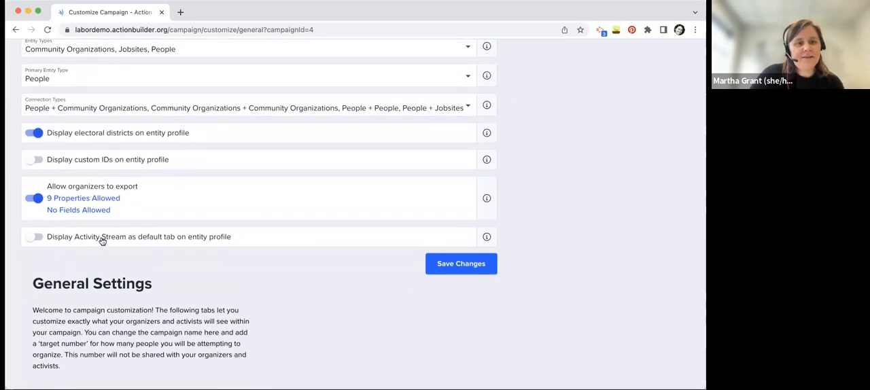
click(102, 241)
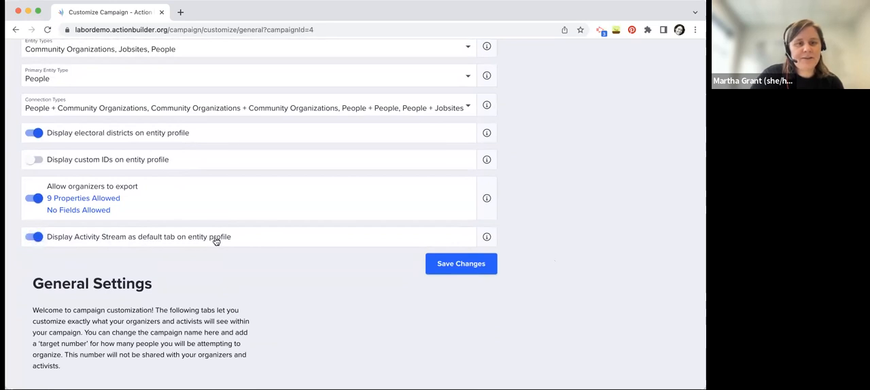
click(485, 266)
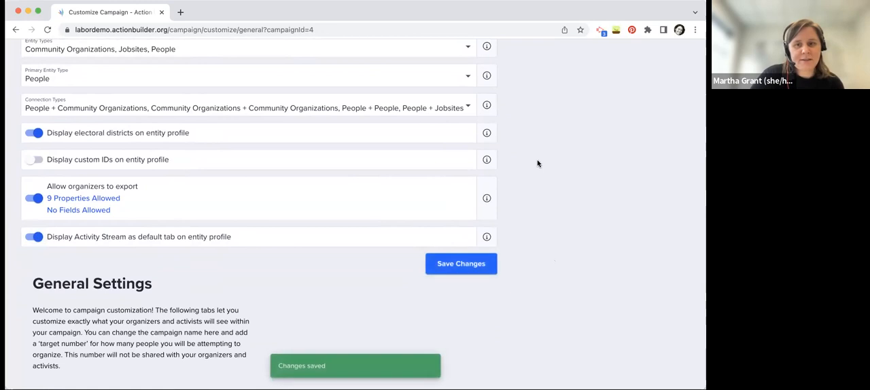
Look at the campaign's saved complex filters, and review the info fields activated for the People entity type
scroll(538, 164, up, 5)
scroll(537, 163, up, 1)
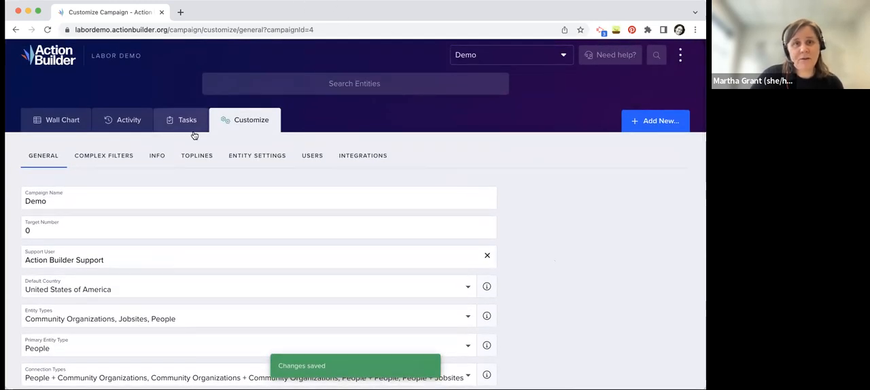
click(102, 156)
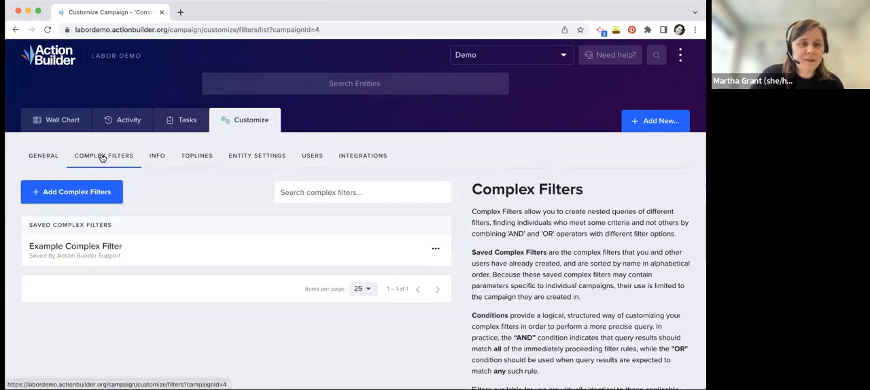
click(157, 156)
click(140, 189)
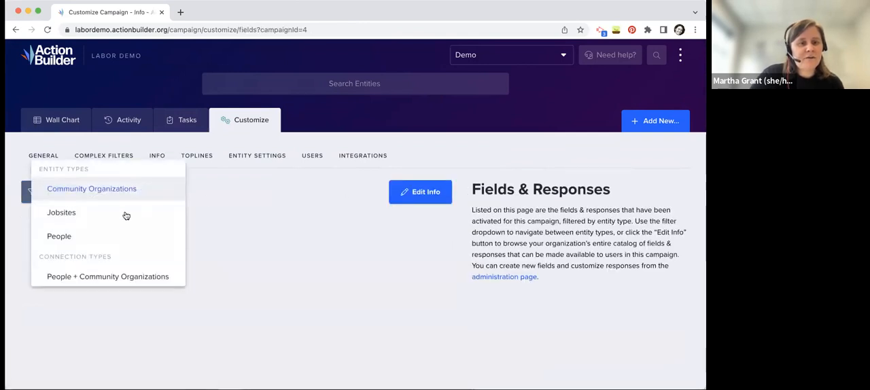
click(117, 234)
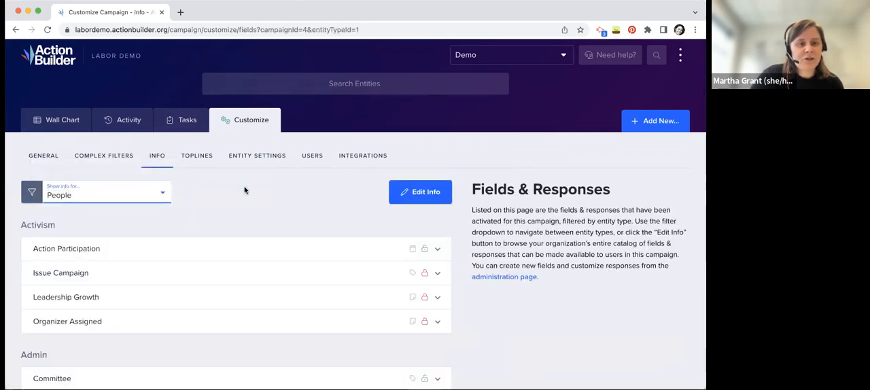
scroll(245, 191, down, 2)
click(139, 147)
click(266, 136)
scroll(338, 166, down, 2)
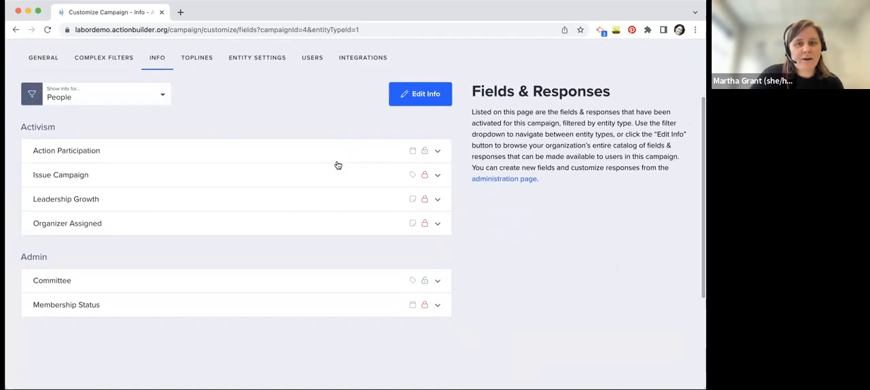
Edit the People info and enable the Attended Phonebank response for the Action Participation field
click(422, 94)
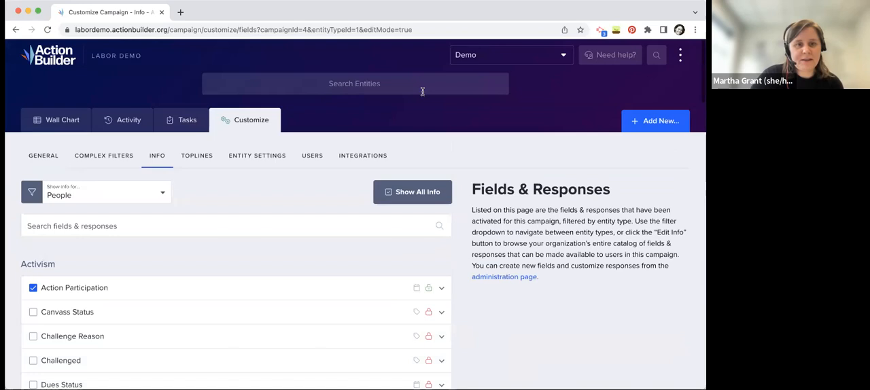
scroll(266, 204, down, 3)
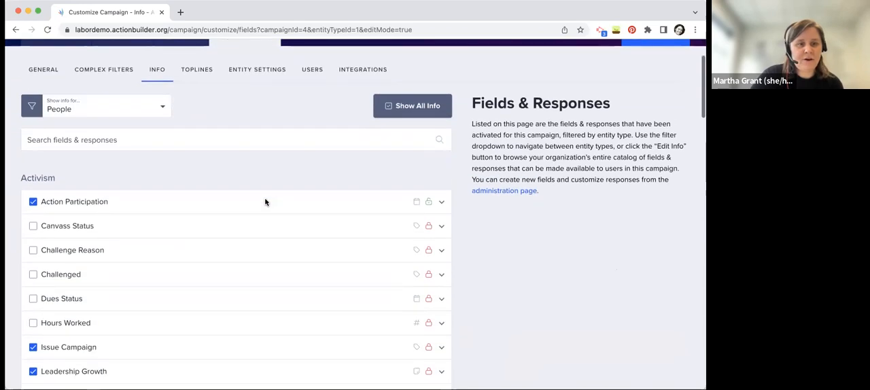
click(441, 202)
scroll(478, 231, down, 3)
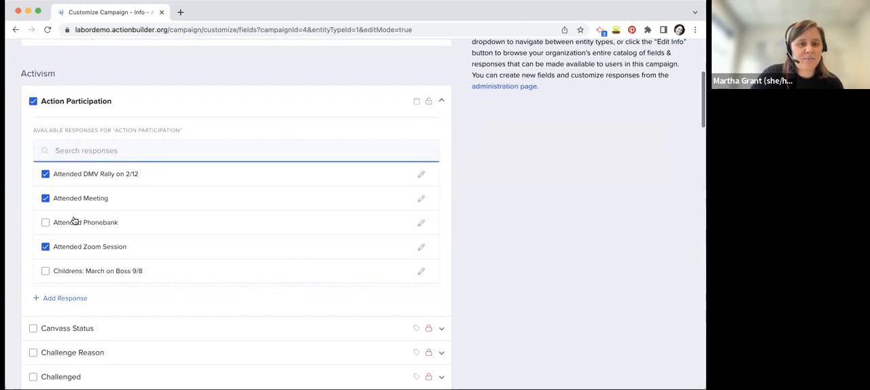
click(46, 222)
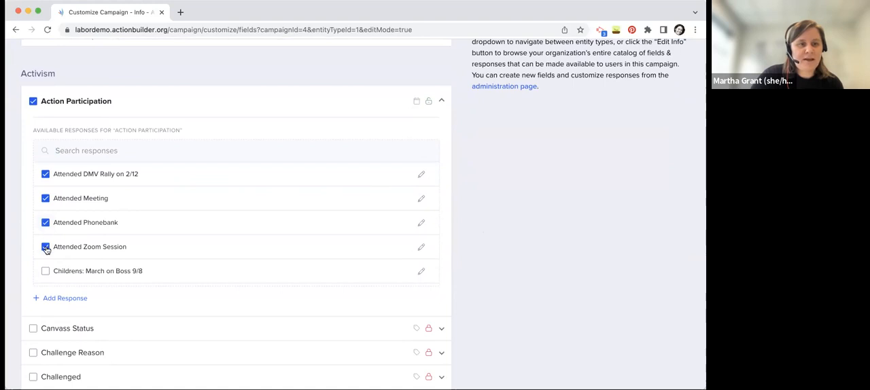
click(45, 249)
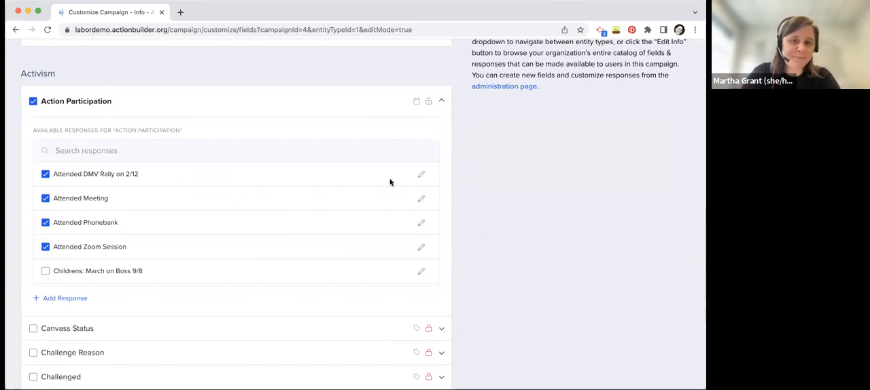
Review the toplines configured for the People entity type, including its highlighted topline
scroll(453, 149, up, 5)
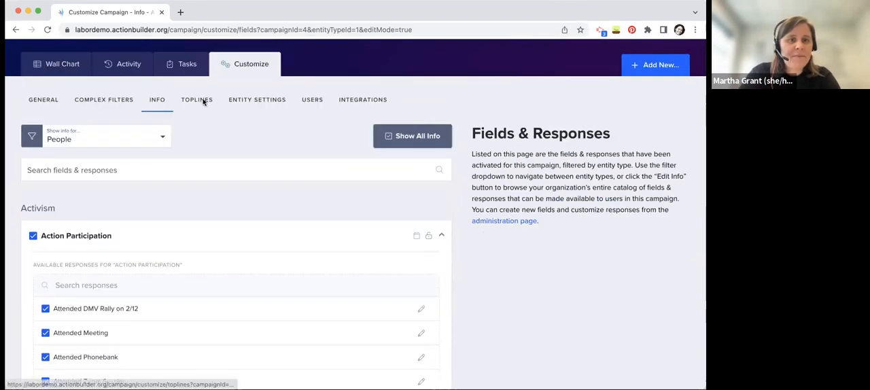
click(202, 97)
scroll(449, 242, down, 3)
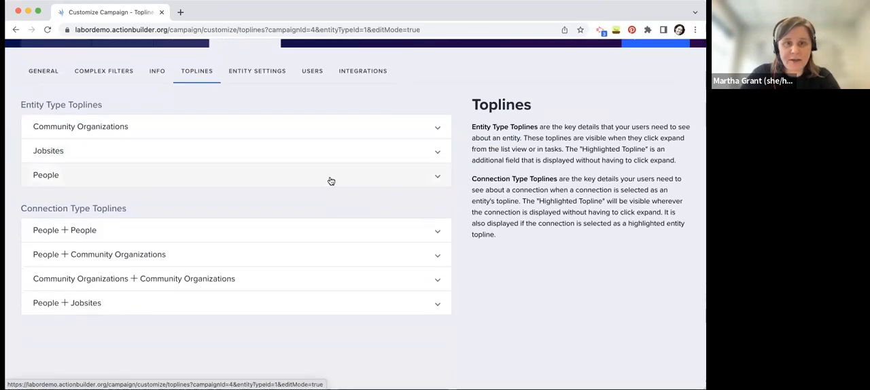
click(332, 180)
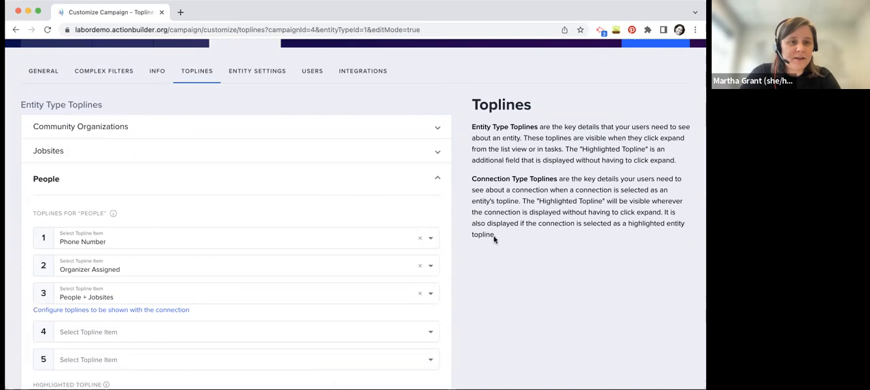
scroll(494, 240, down, 2)
scroll(507, 272, down, 1)
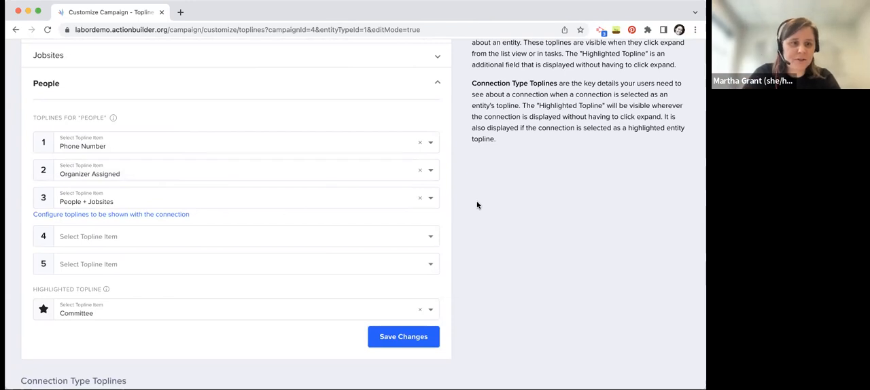
Look through the core, field and connection options for the People highlighted topline, and close the list without changing the selection
click(128, 313)
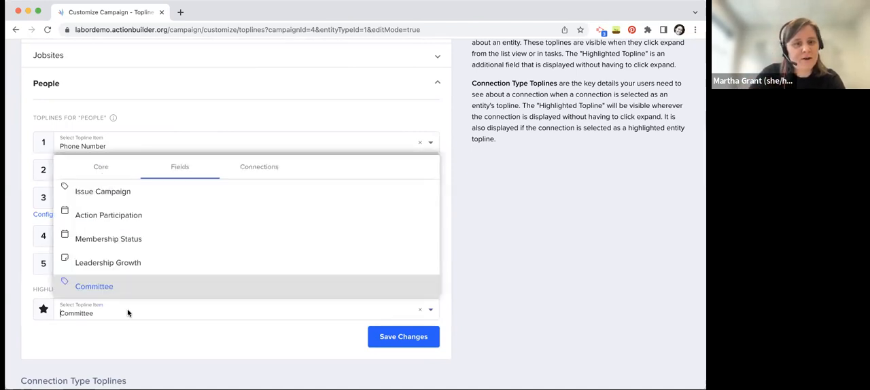
click(107, 165)
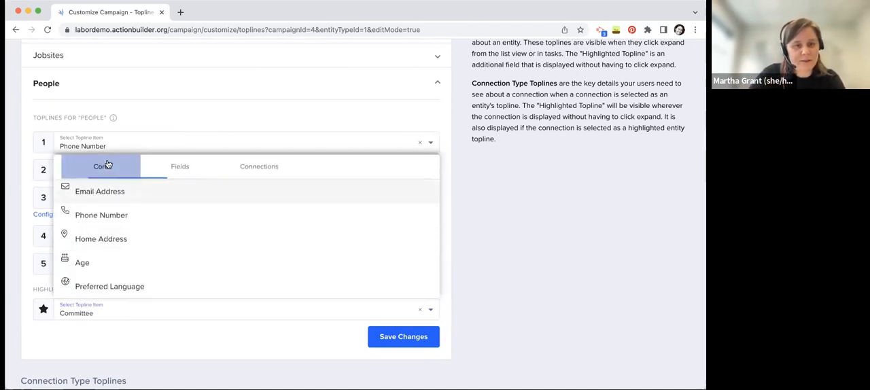
click(186, 169)
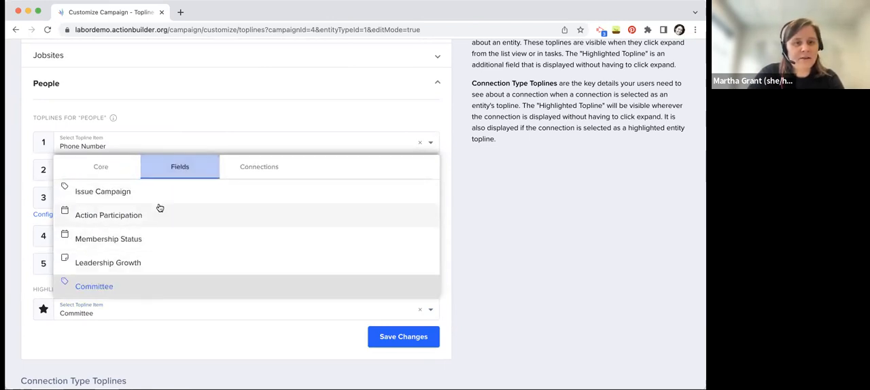
scroll(170, 262, down, 1)
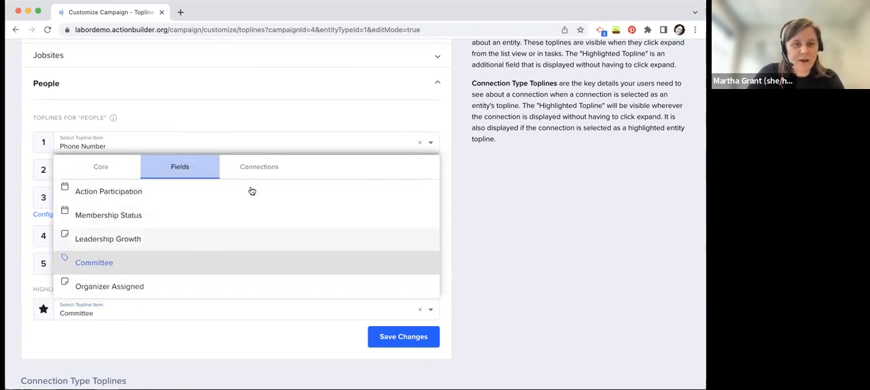
click(260, 168)
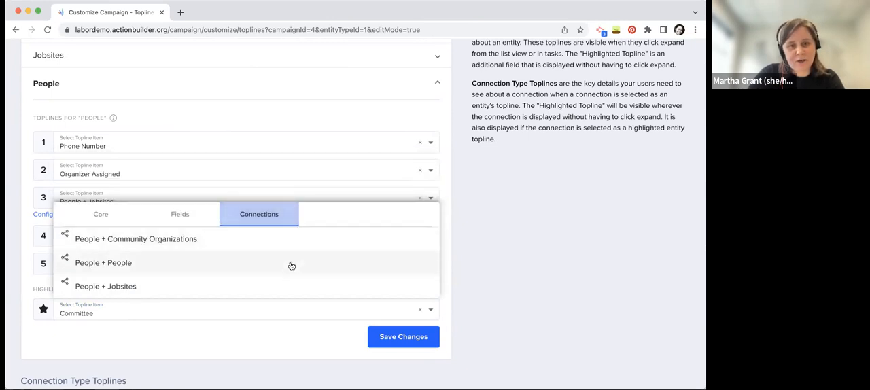
click(563, 245)
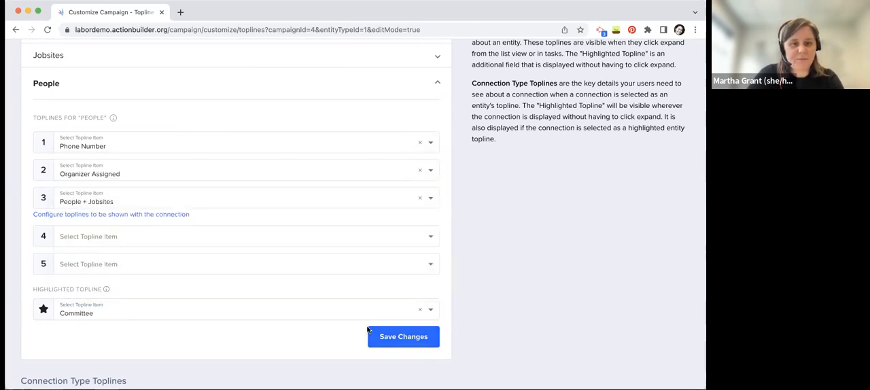
Review the People entity settings, covering the default fields, the spotlight responses and the spotlight icon
scroll(504, 213, up, 2)
scroll(504, 213, up, 4)
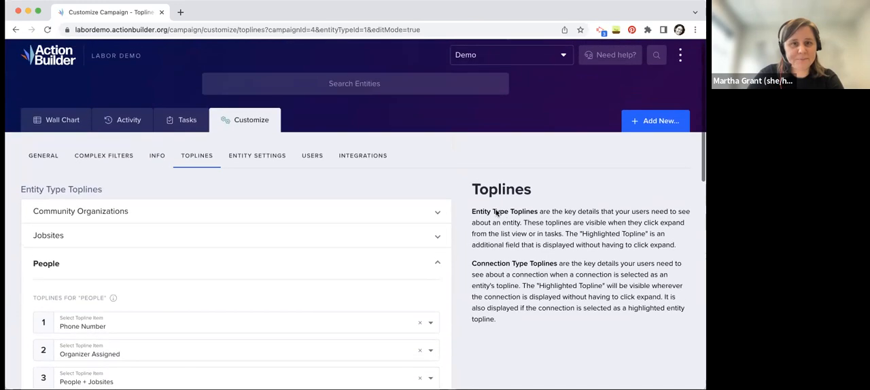
click(256, 161)
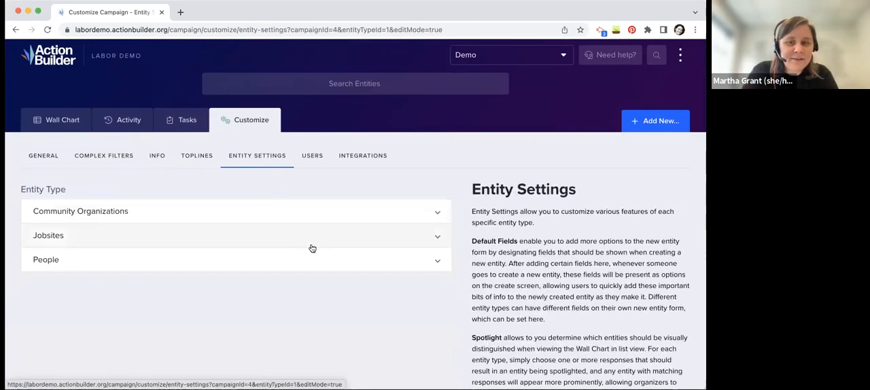
click(329, 259)
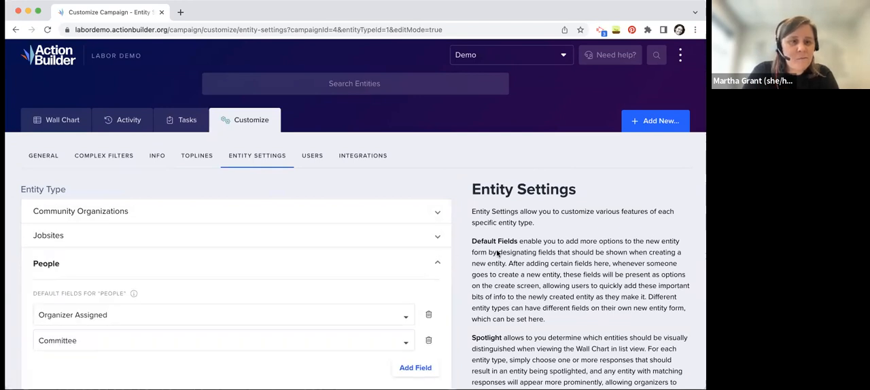
scroll(498, 254, down, 5)
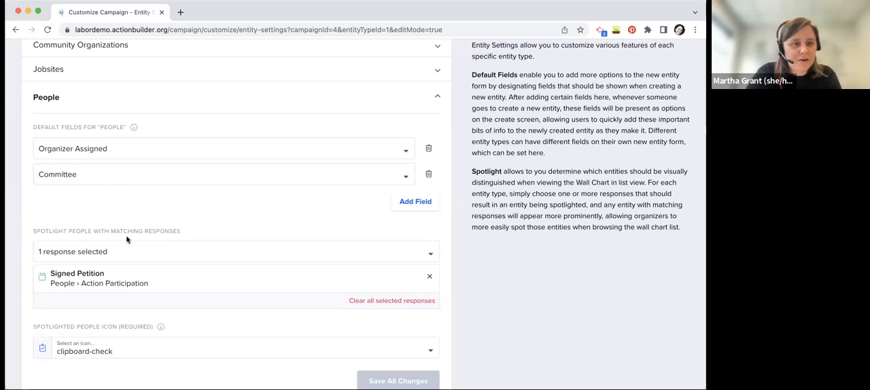
scroll(133, 245, down, 1)
scroll(134, 245, down, 1)
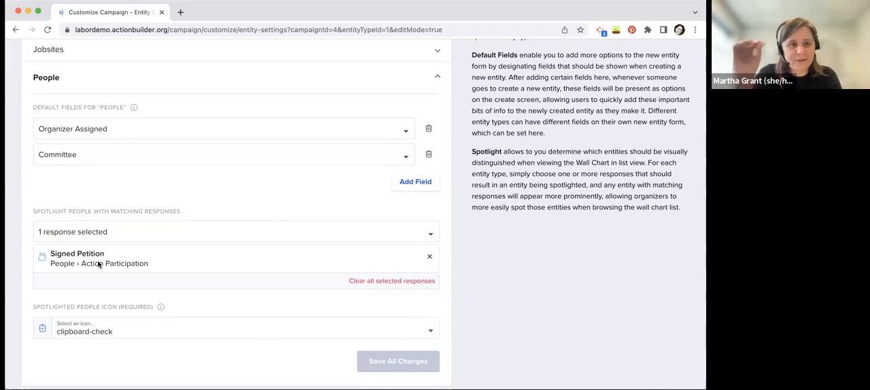
Browse the icons available for spotlighted people, and close the icon picker without choosing another
click(135, 331)
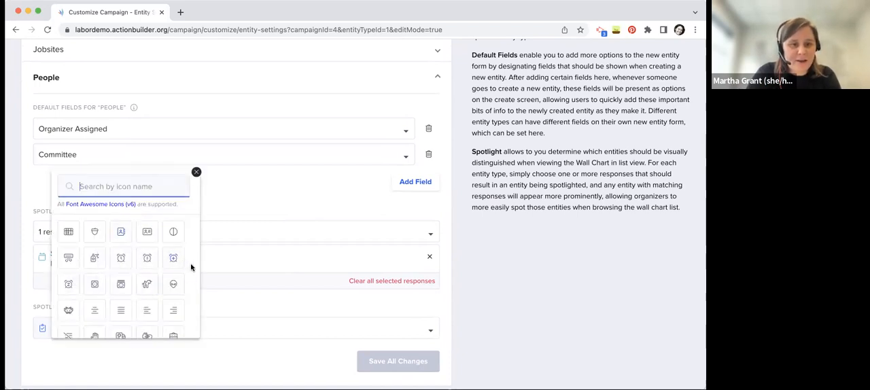
scroll(192, 294, down, 10)
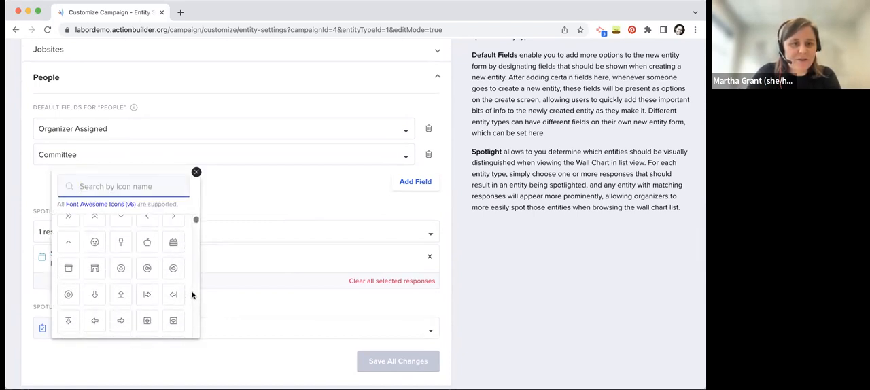
scroll(192, 294, up, 10)
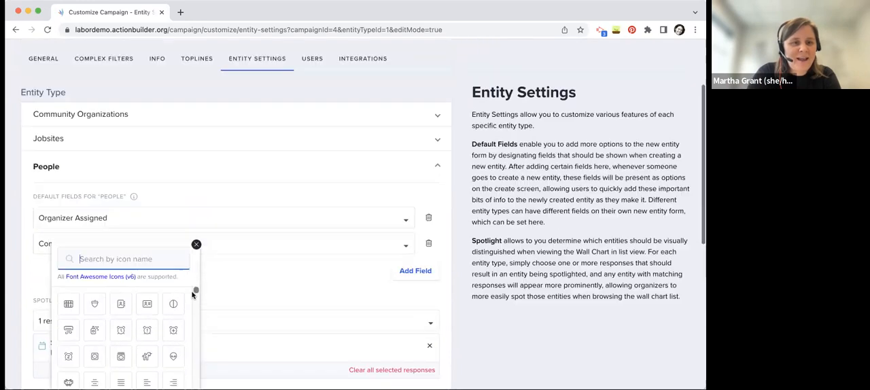
click(196, 244)
scroll(386, 200, down, 2)
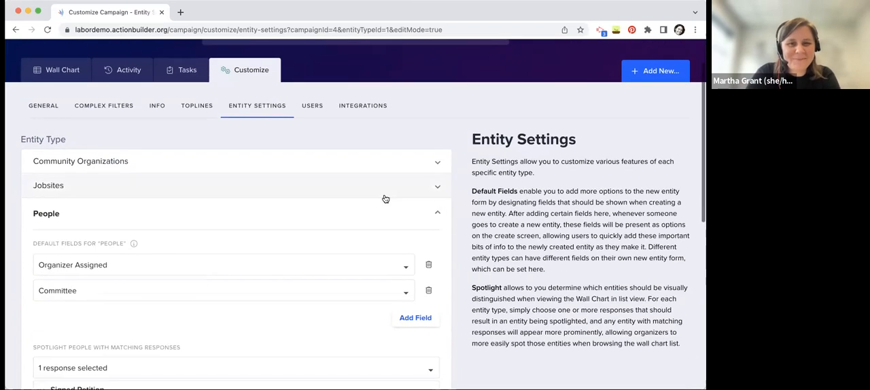
Review the campaign's users and their current access, and view its Action Network integration settings
click(317, 85)
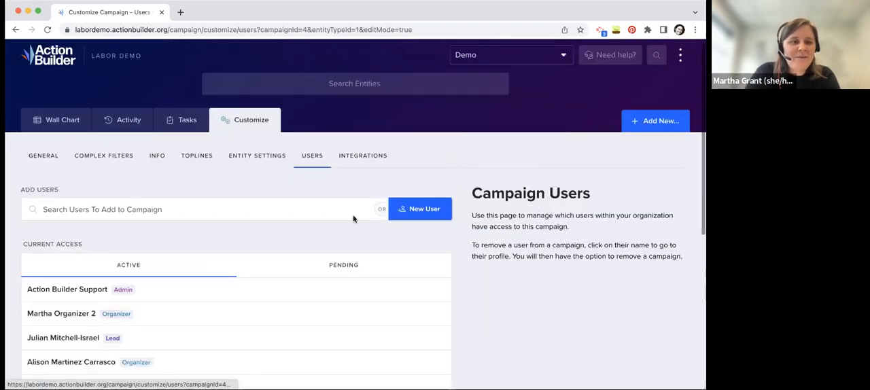
scroll(354, 219, down, 3)
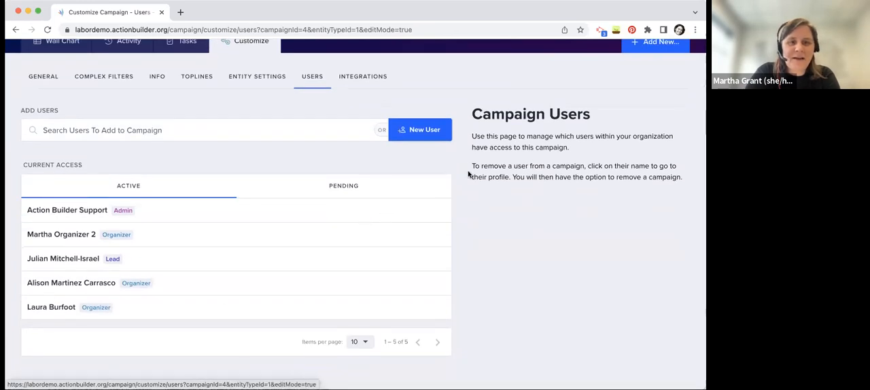
click(363, 77)
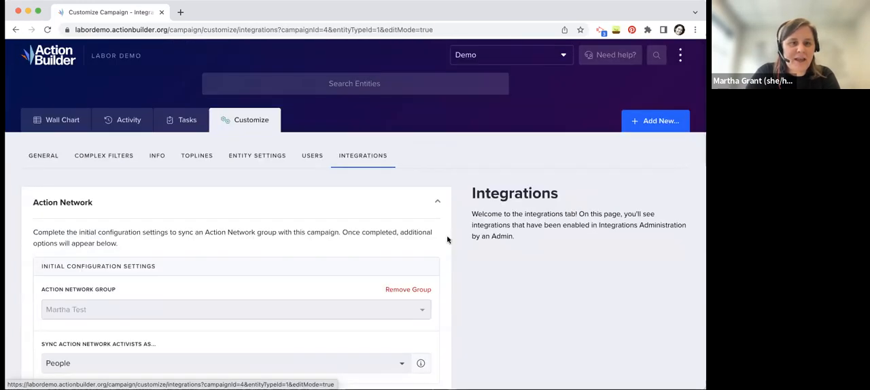
Review the Action Network initial configuration settings and the magic tag that syncs activists into Action Builder
scroll(482, 233, down, 5)
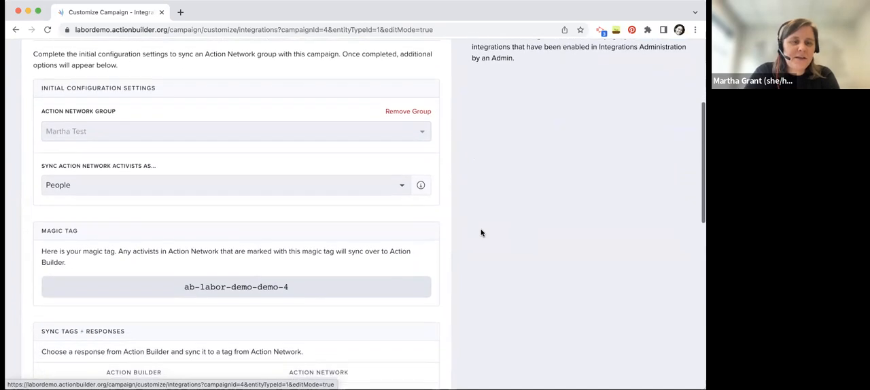
scroll(482, 234, up, 3)
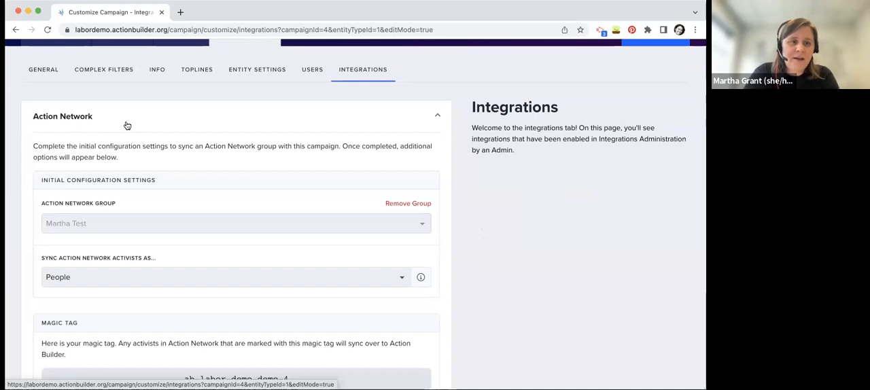
scroll(464, 236, down, 5)
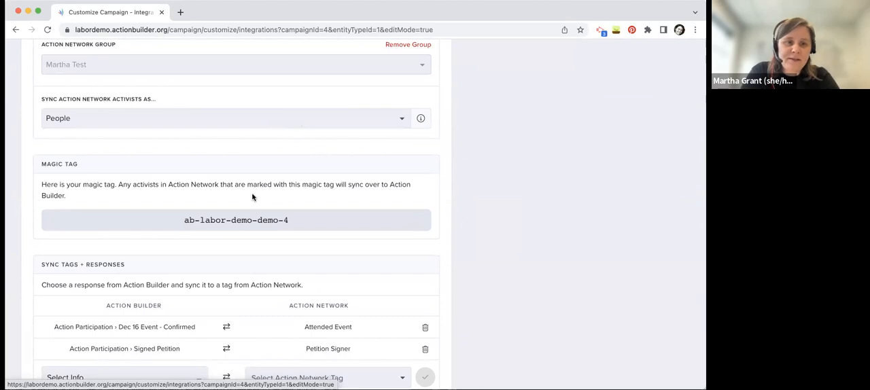
scroll(252, 197, up, 1)
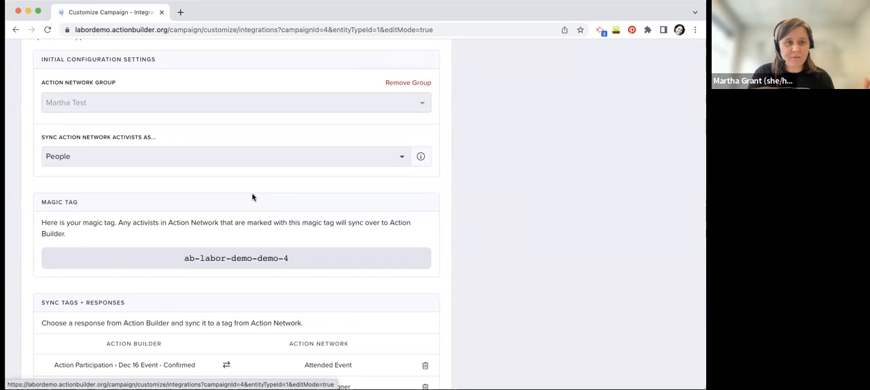
click(227, 256)
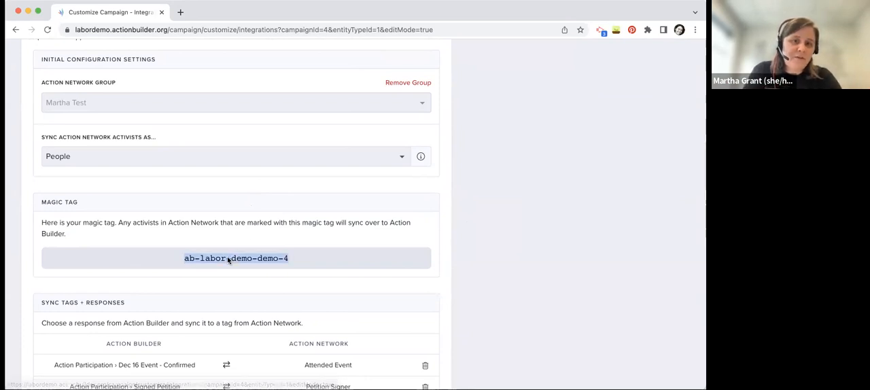
click(262, 262)
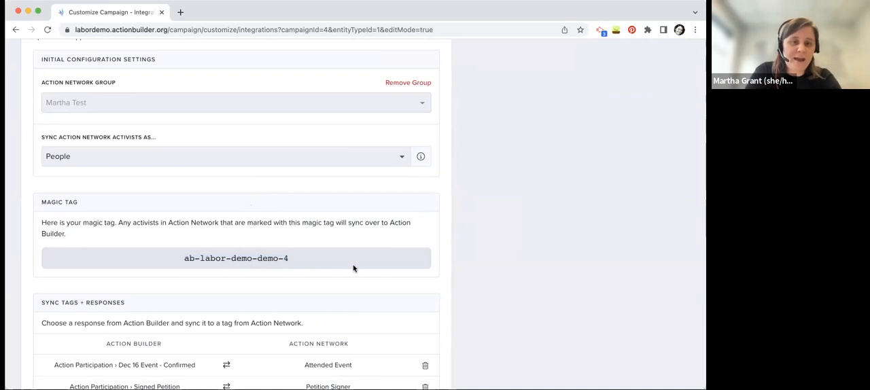
Review the synced tags and responses, the synced custom fields and notes, and the note about one-way assessment syncing
scroll(354, 268, down, 1)
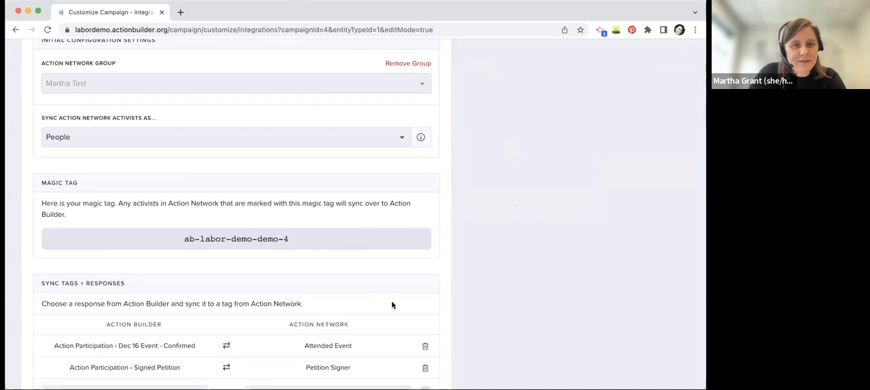
scroll(488, 317, down, 3)
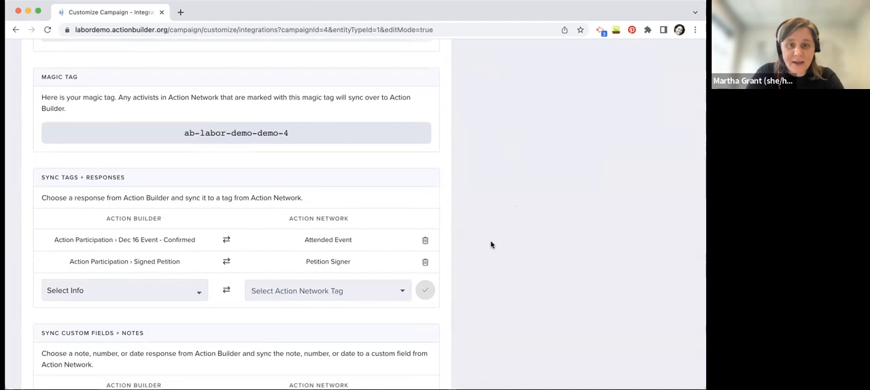
scroll(491, 245, down, 4)
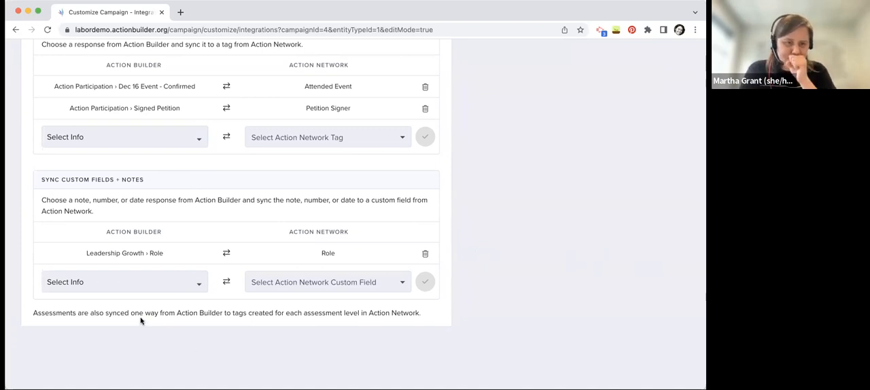
triple_click(121, 311)
click(122, 313)
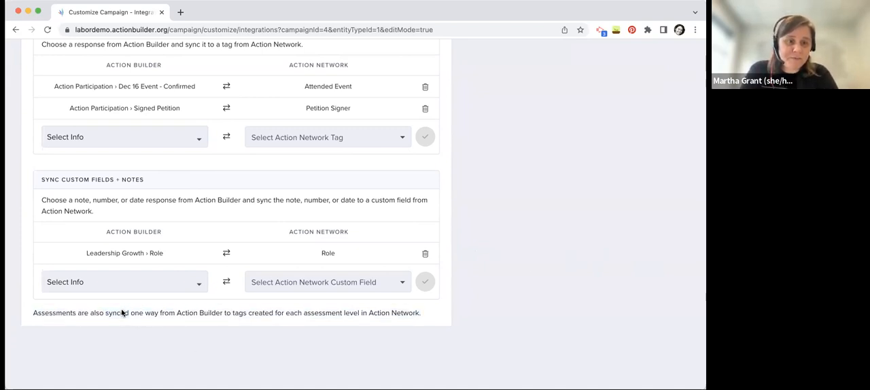
triple_click(122, 313)
click(122, 313)
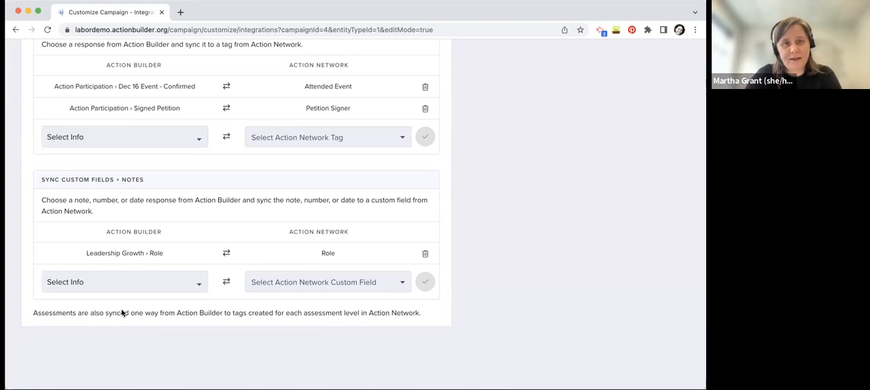
scroll(486, 189, up, 10)
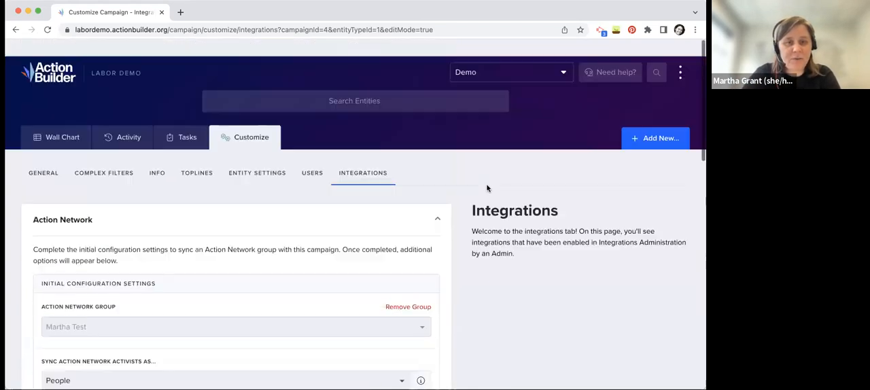
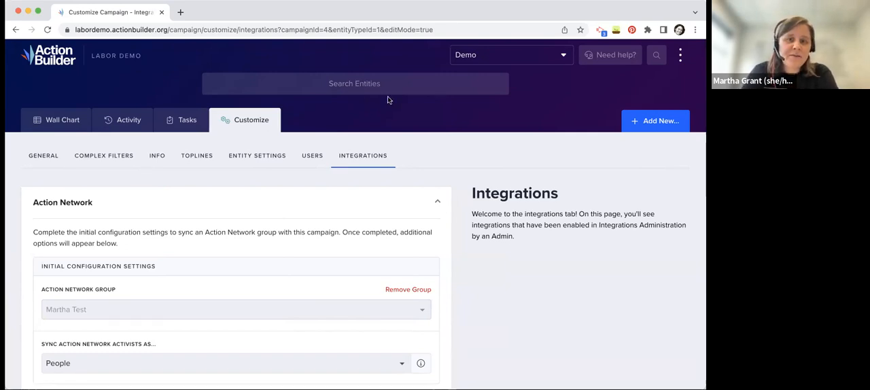
Open the first person listed on the wall chart, view the form promoting them to a user, and close it without sending an invite
click(55, 119)
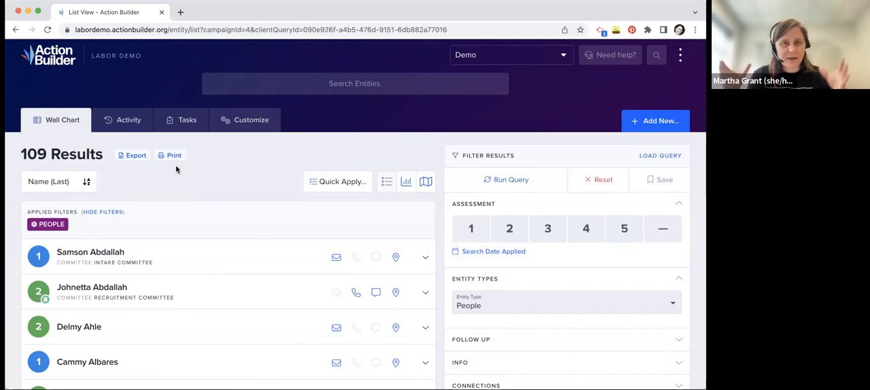
click(95, 254)
scroll(237, 213, down, 2)
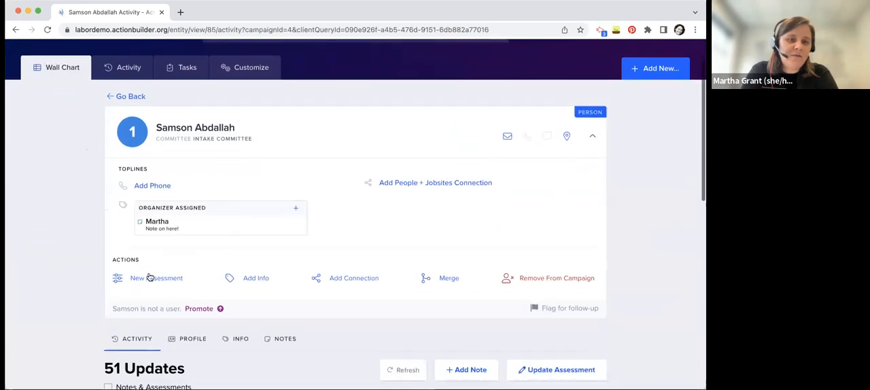
click(201, 309)
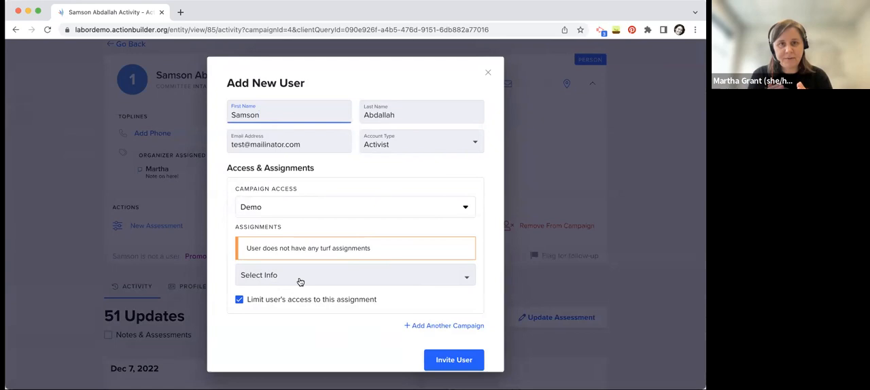
click(488, 74)
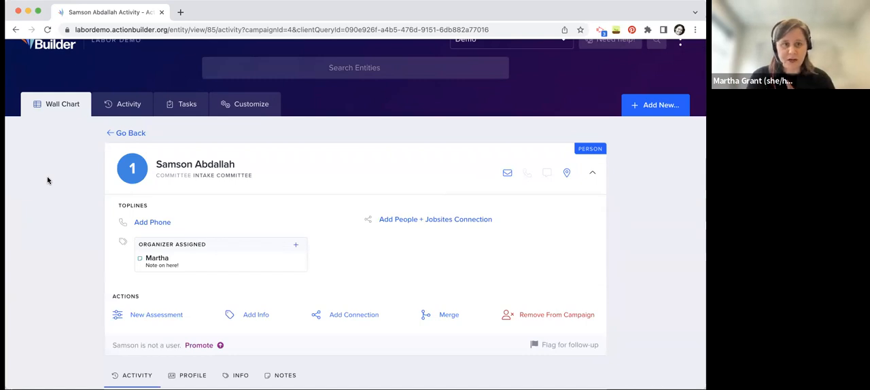
scroll(48, 179, up, 1)
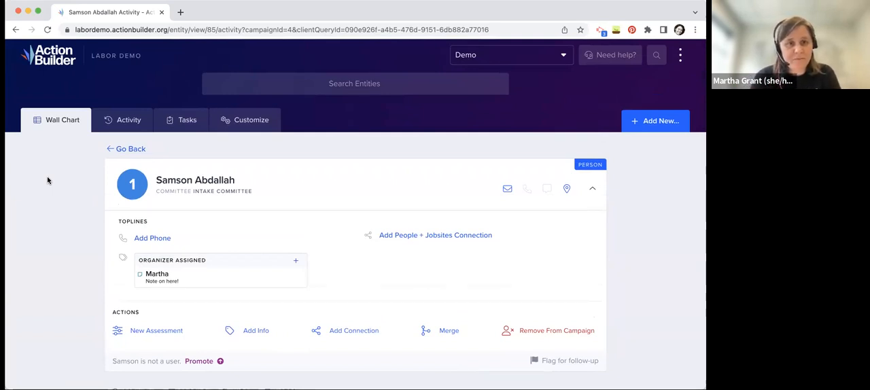
Open the assigned Phonebank! task for Turf 001 and bring up its first target from the Recruitment Committee
click(189, 120)
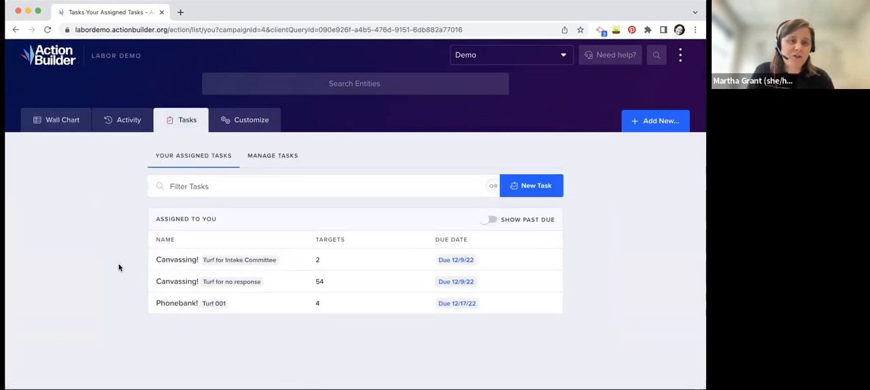
click(177, 303)
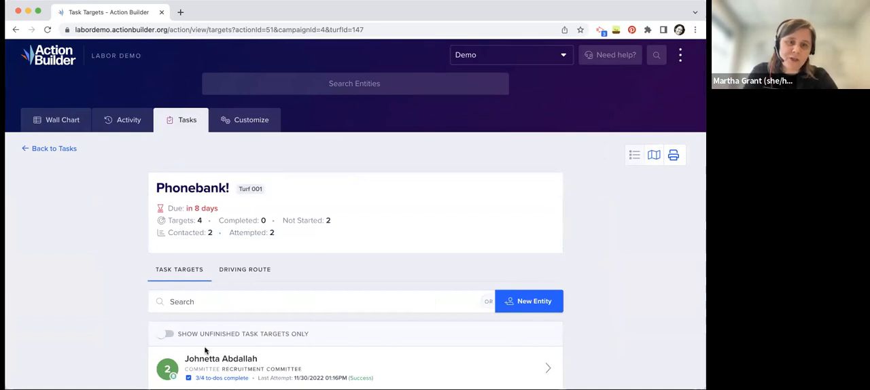
scroll(270, 283, down, 2)
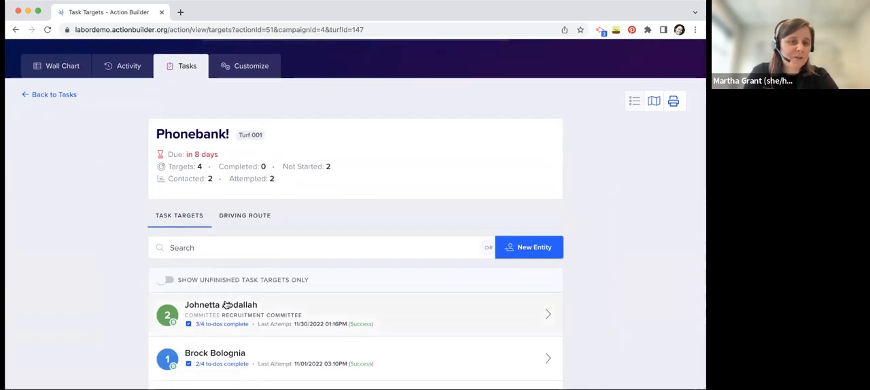
click(212, 313)
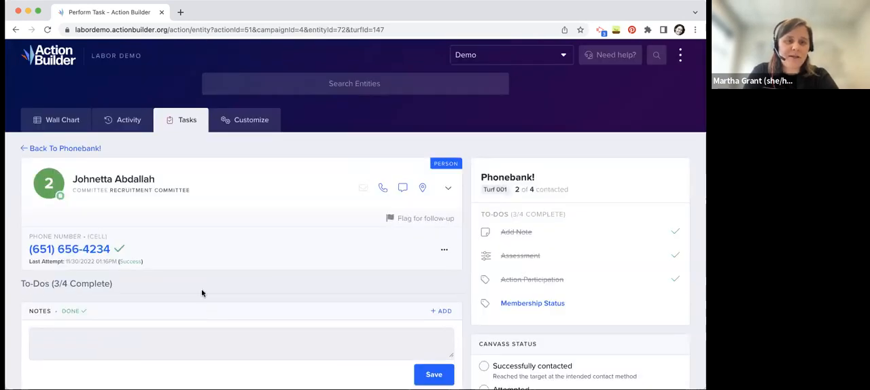
Review the target's to-dos and assessment options, select the Attempted canvass status without submitting it, and return to the assigned tasks
scroll(225, 289, down, 2)
scroll(142, 345, down, 4)
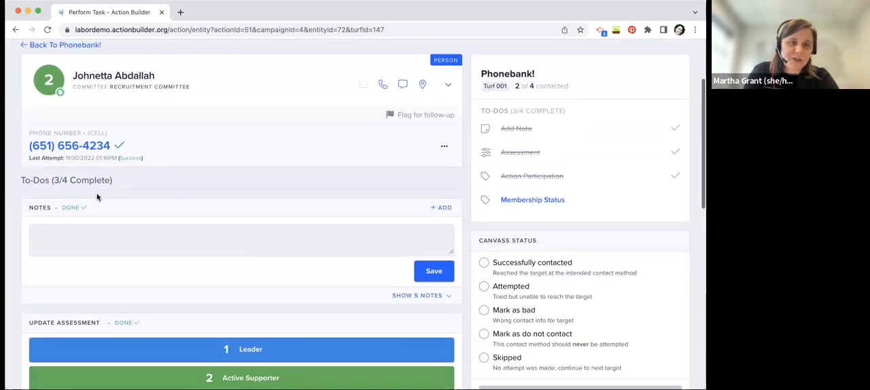
scroll(145, 286, down, 3)
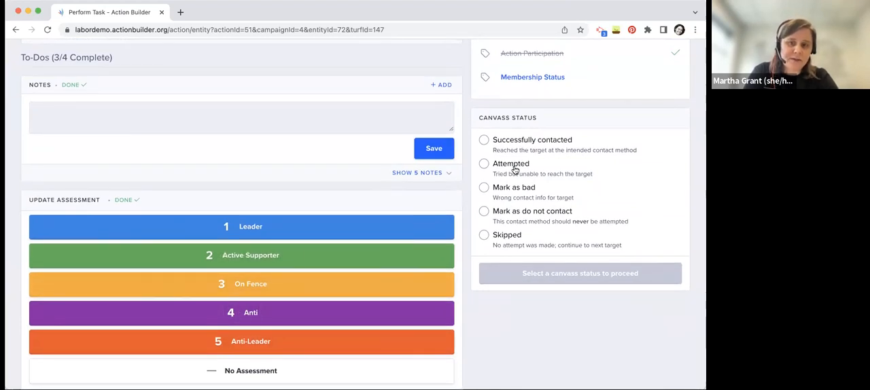
click(515, 170)
click(516, 274)
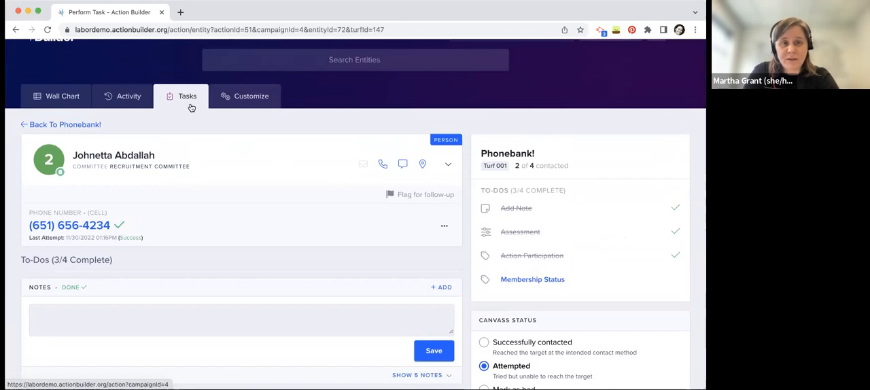
click(191, 105)
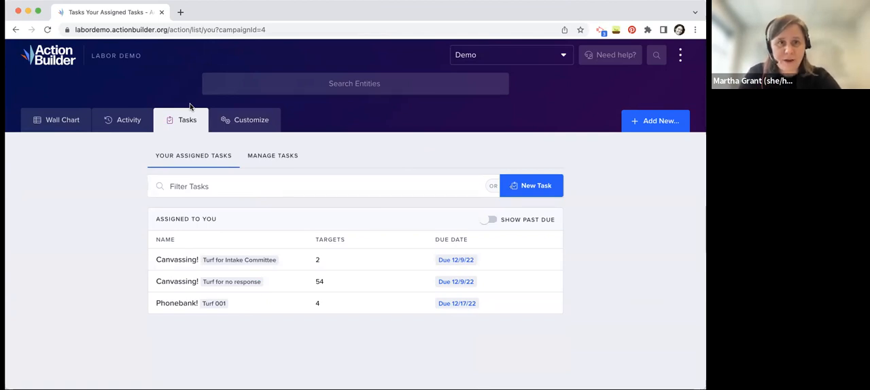
From the wall chart, search the entities by the Recruitment Committee member's first name and open their full profile
click(73, 123)
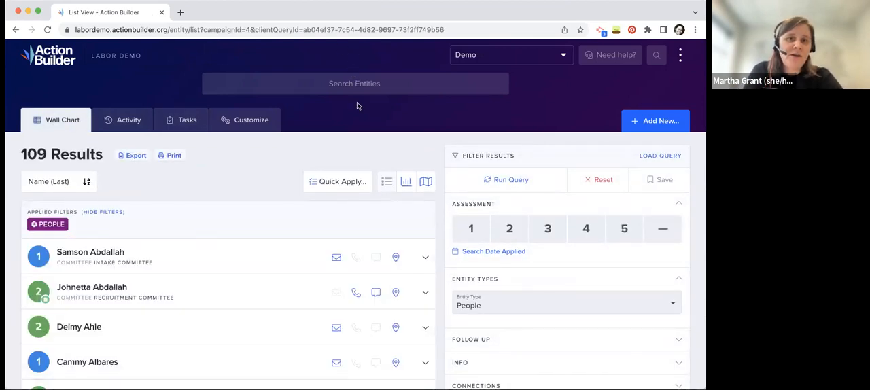
click(652, 58)
click(652, 59)
click(396, 84)
text(johnetta)
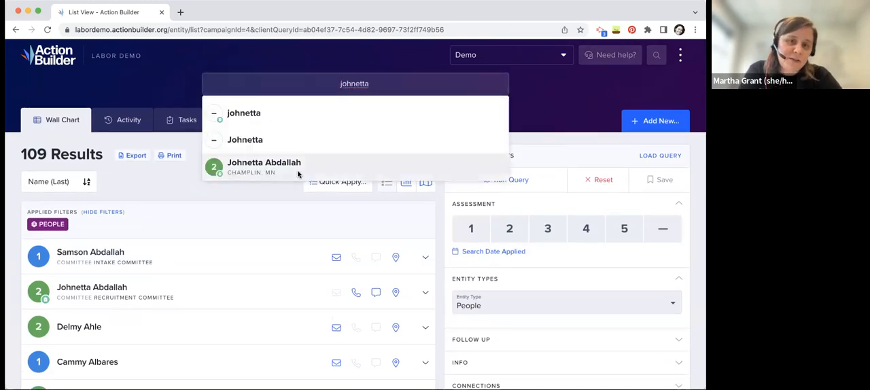
click(297, 173)
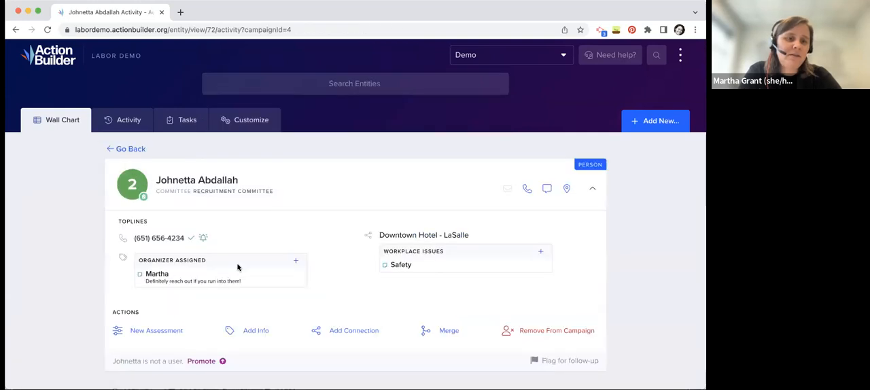
Review the person's recent updates and their info, including the People + Jobsites connections and Action Participation responses
scroll(238, 267, down, 2)
scroll(238, 267, down, 3)
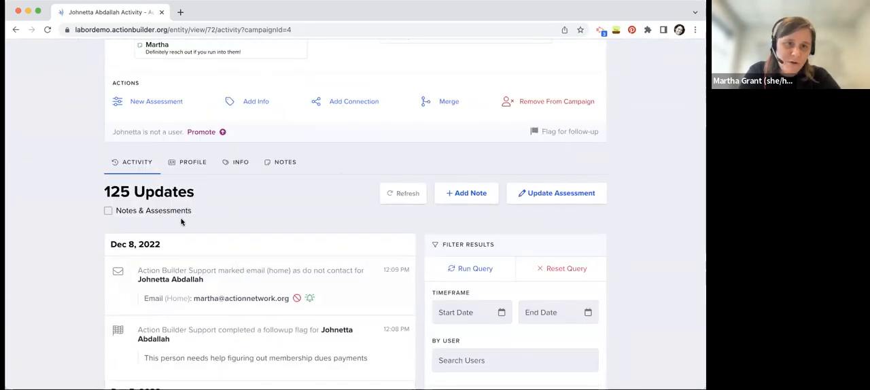
click(243, 163)
scroll(316, 276, down, 5)
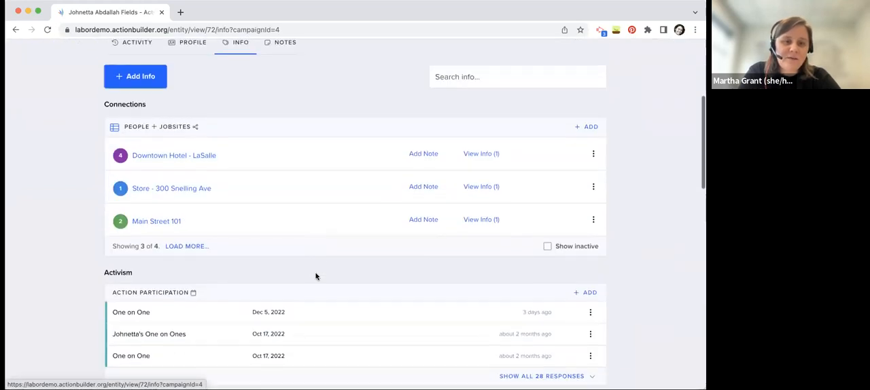
scroll(282, 275, down, 1)
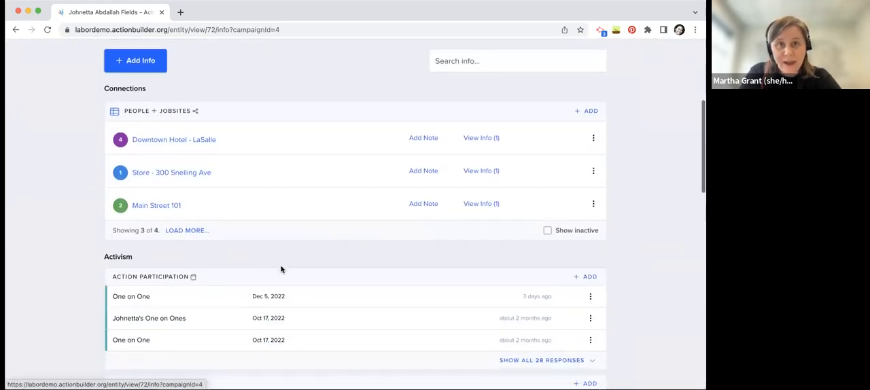
scroll(281, 270, up, 5)
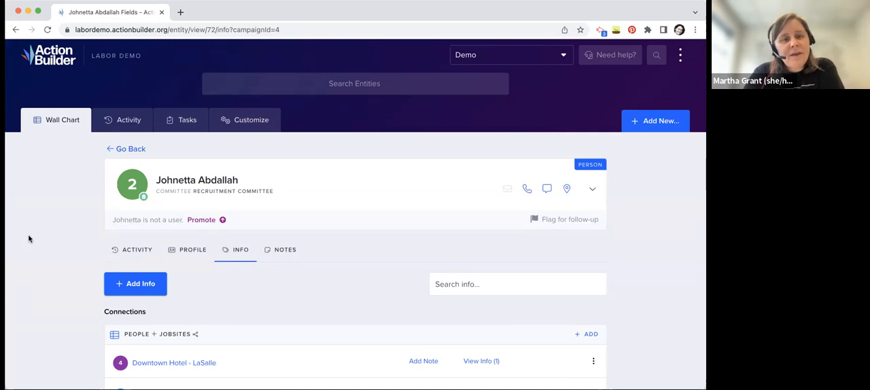
Revisit the campaign's recent activity stream and its wall chart list
click(128, 119)
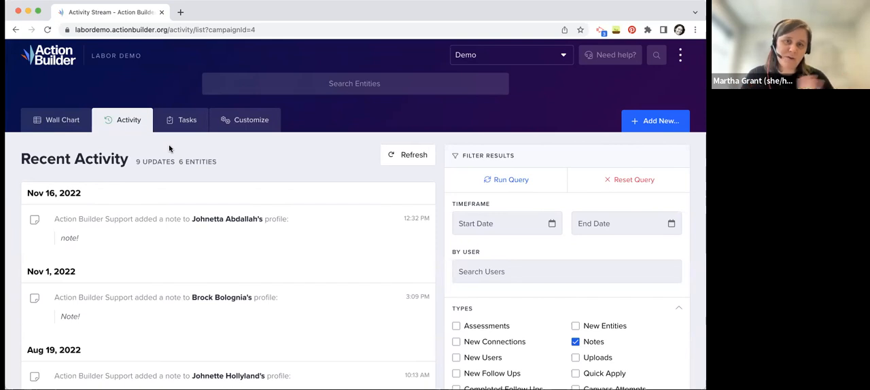
click(69, 131)
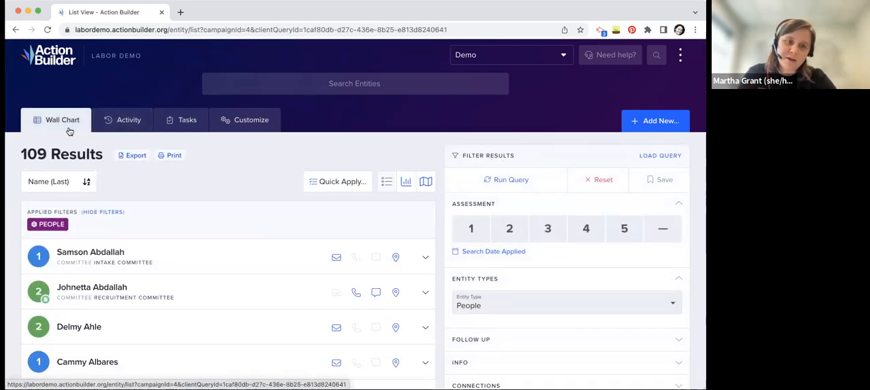
click(134, 120)
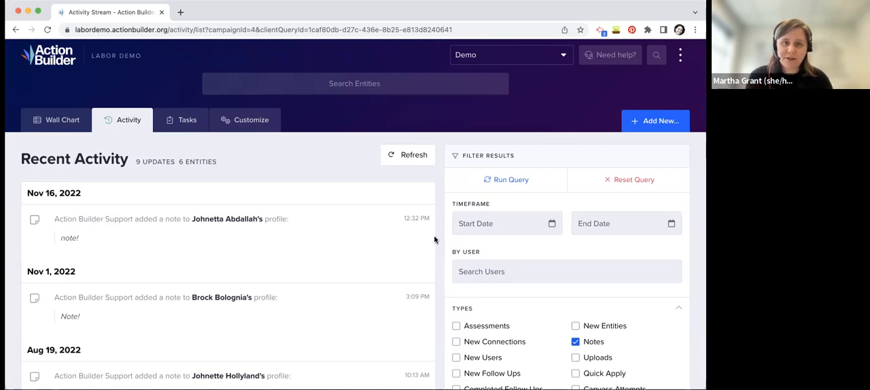
Show the campaign's customizable info fields and responses for the People entity type
click(250, 122)
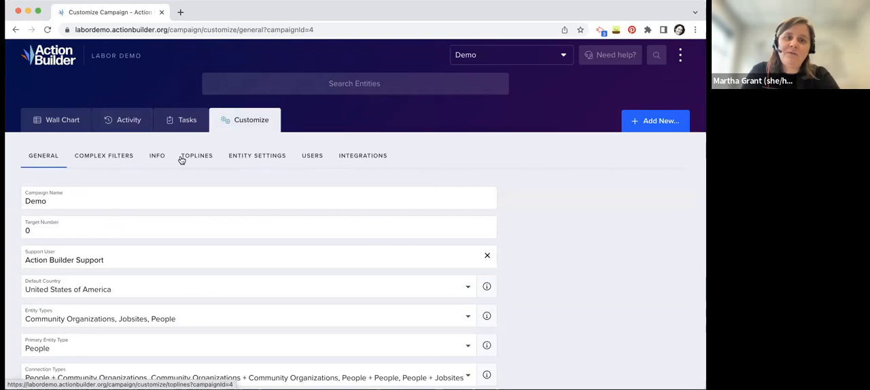
click(159, 158)
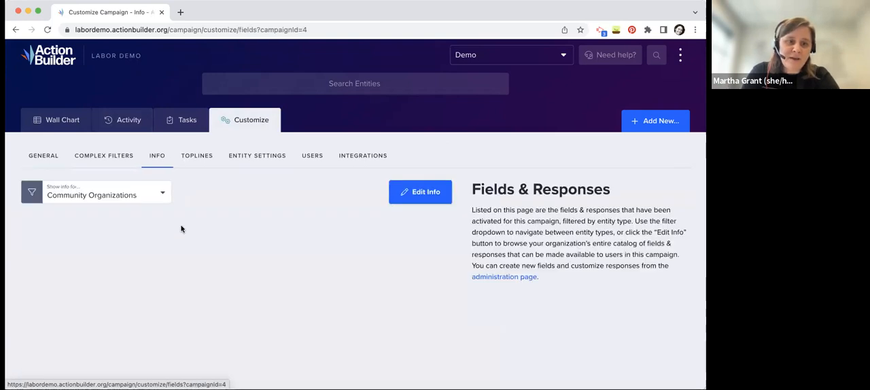
click(115, 197)
click(102, 236)
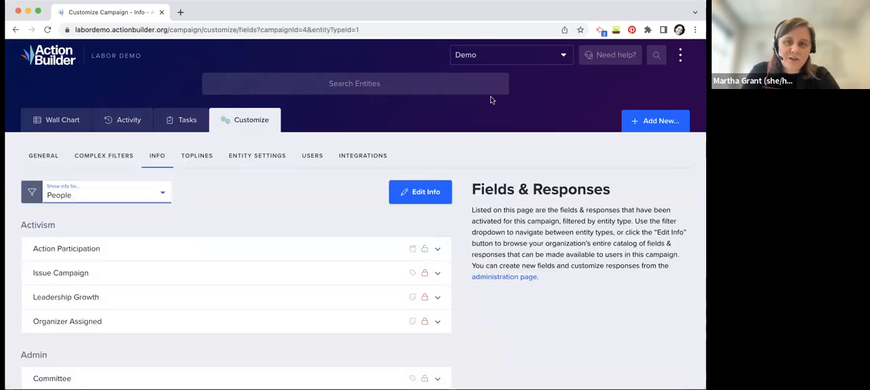
Open the People info for editing and review the available responses of the Action Participation field and the option to add one
click(414, 196)
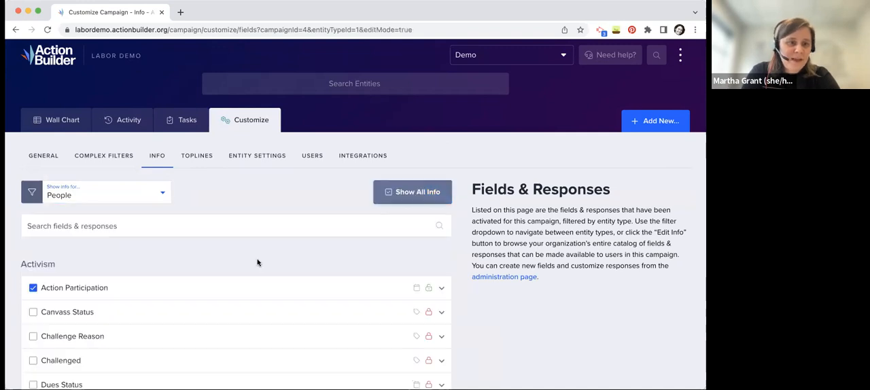
scroll(278, 254, down, 1)
click(278, 254)
scroll(306, 188, down, 2)
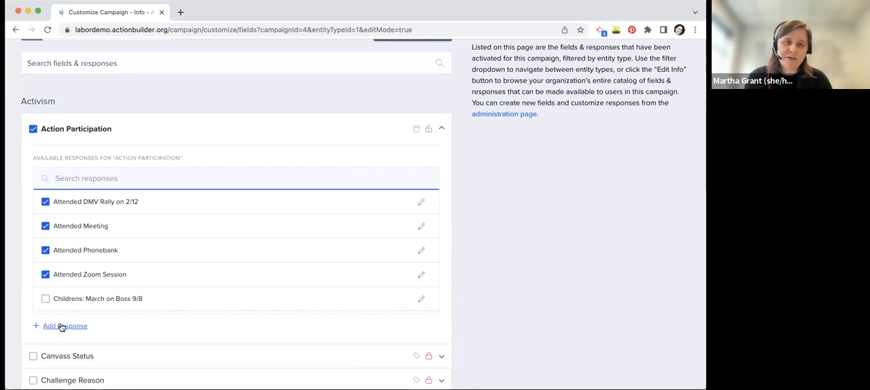
scroll(61, 327, up, 4)
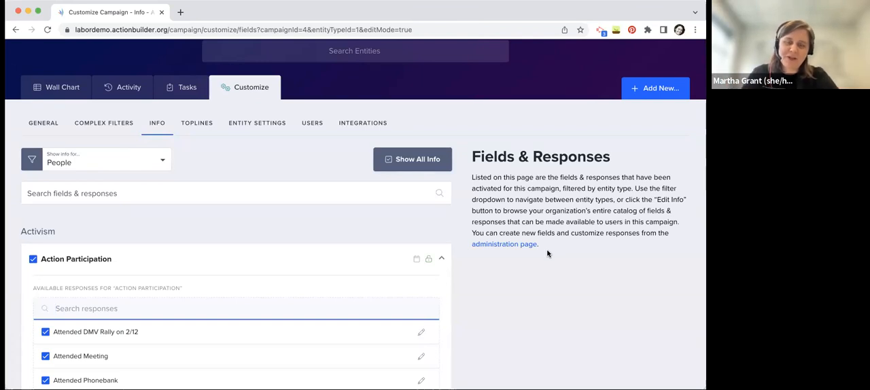
click(331, 153)
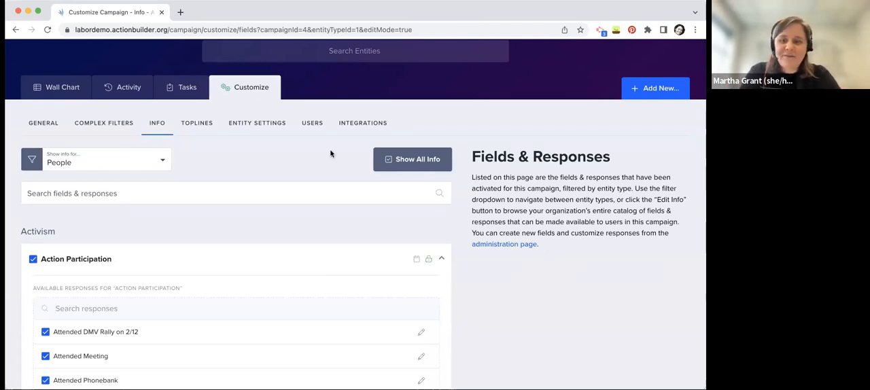